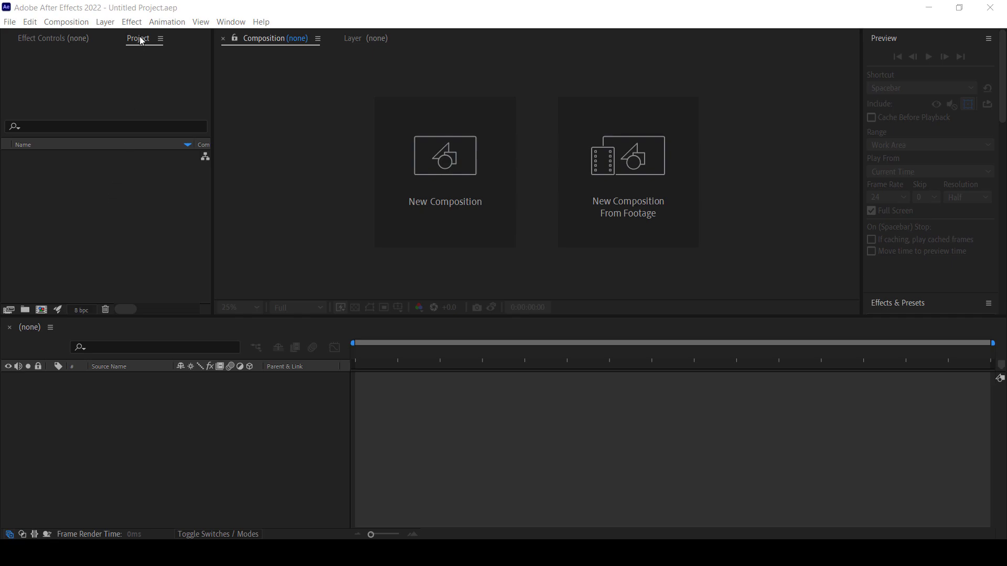
Import Virat-2.psd as a Composition - Retain Layer Sizes.
double_click(92, 194)
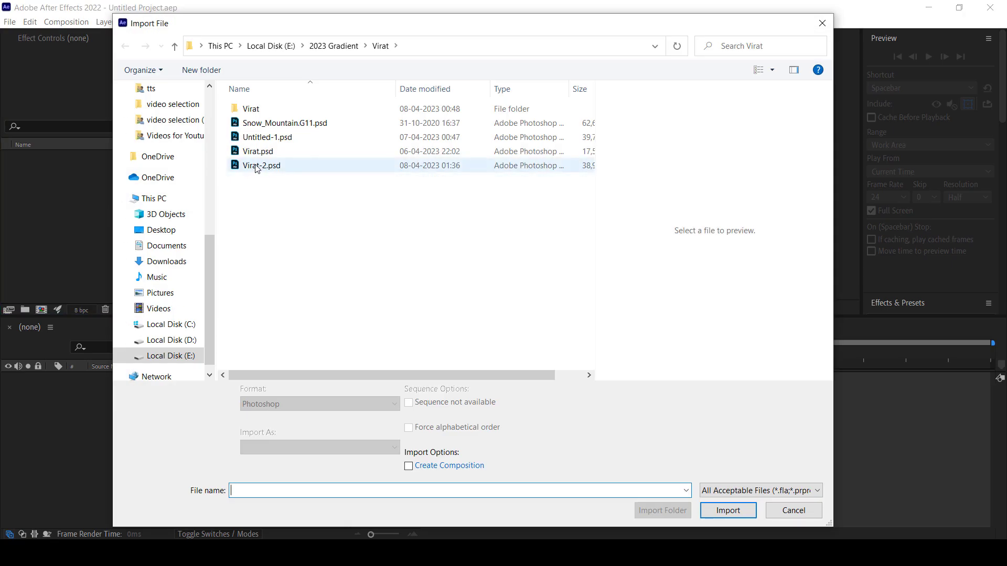
double_click(255, 165)
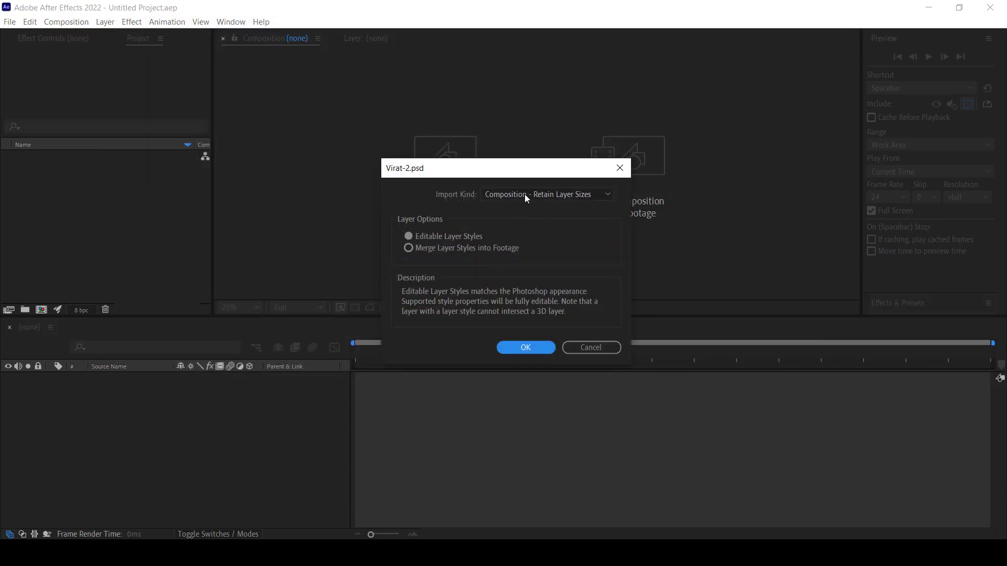
left_click(554, 194)
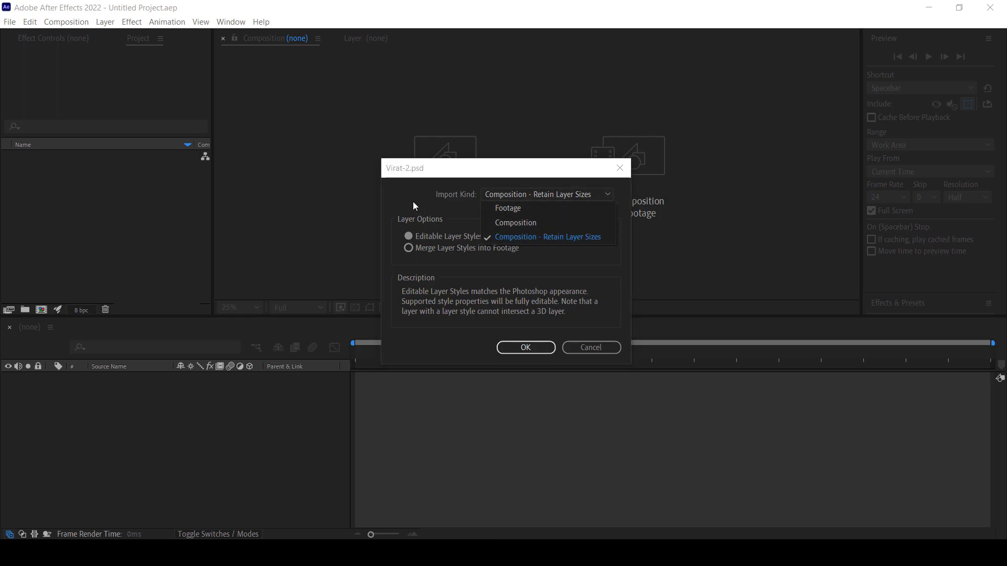
left_click(539, 237)
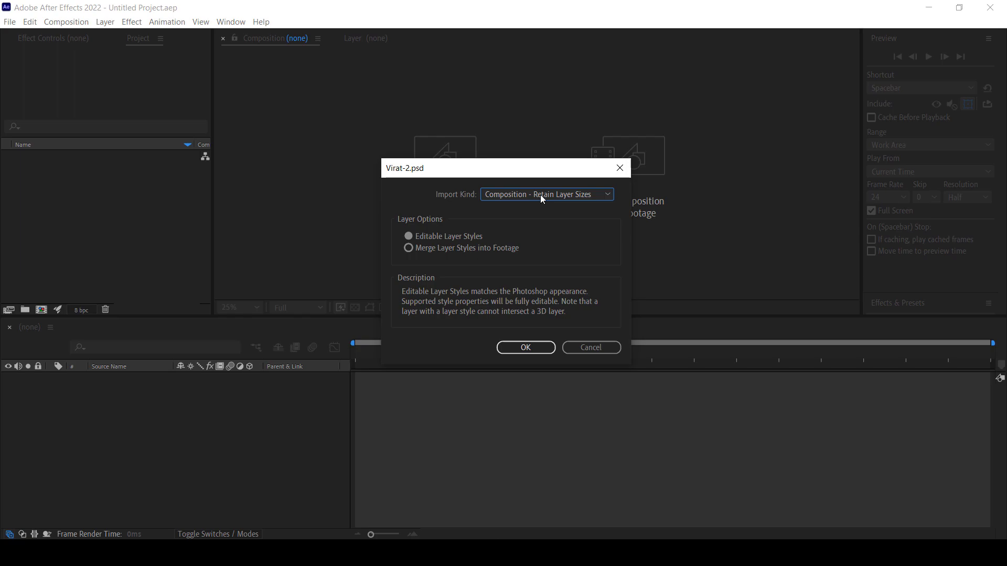
left_click(524, 348)
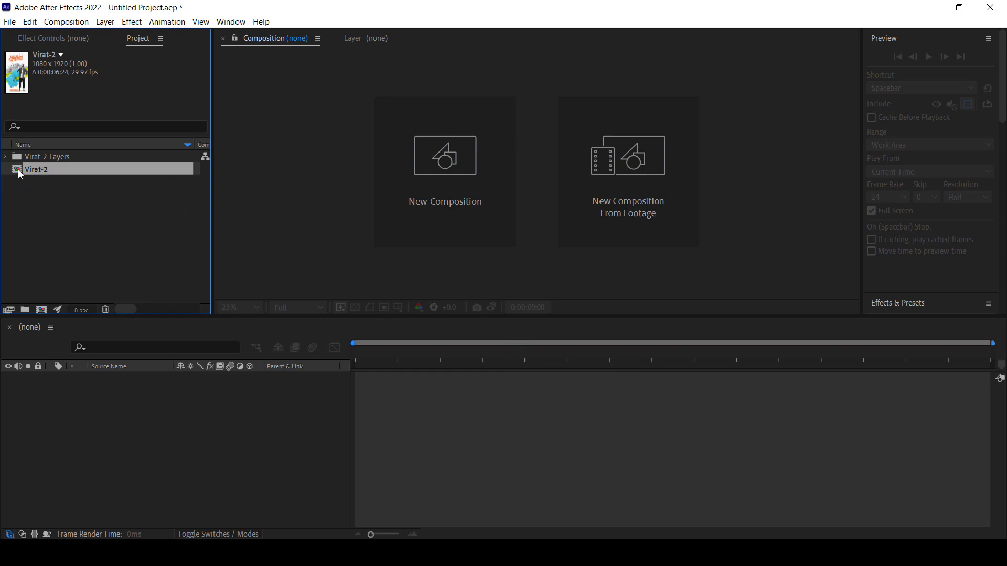
Create the Virat-3 composition from Virat-2, preview it, then open the Virat-2 composition.
left_click_drag(20, 173, 123, 399)
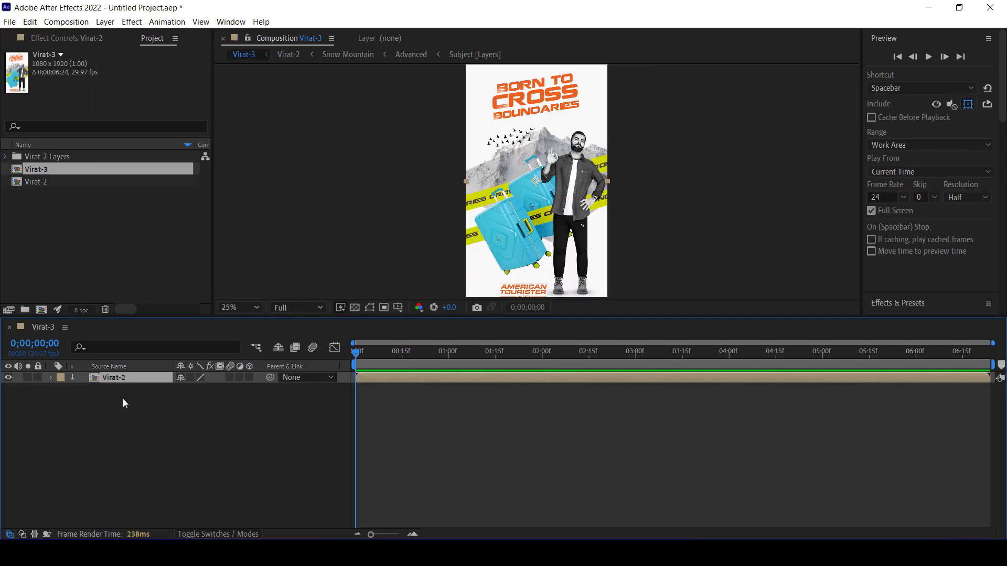
key("space")
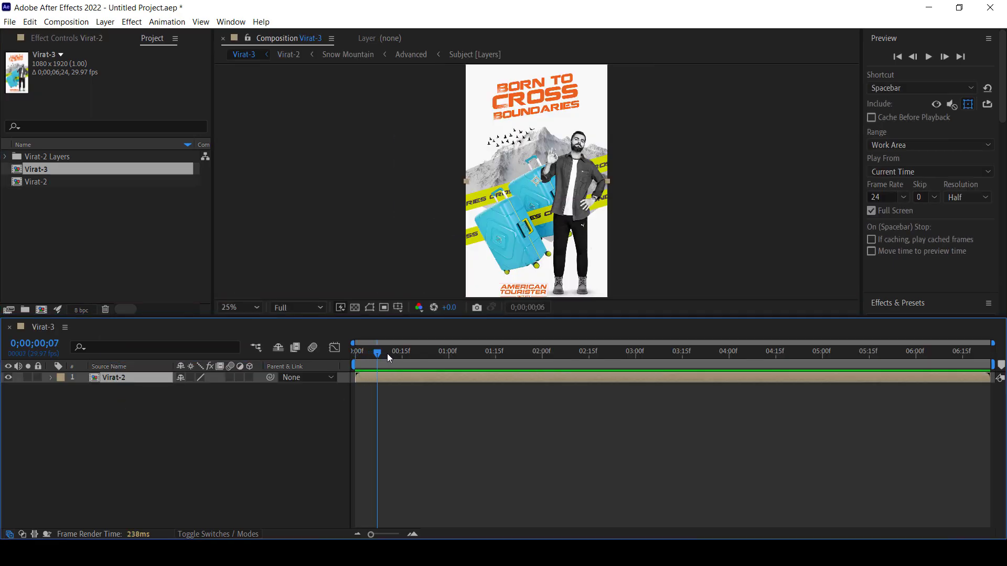
key("space")
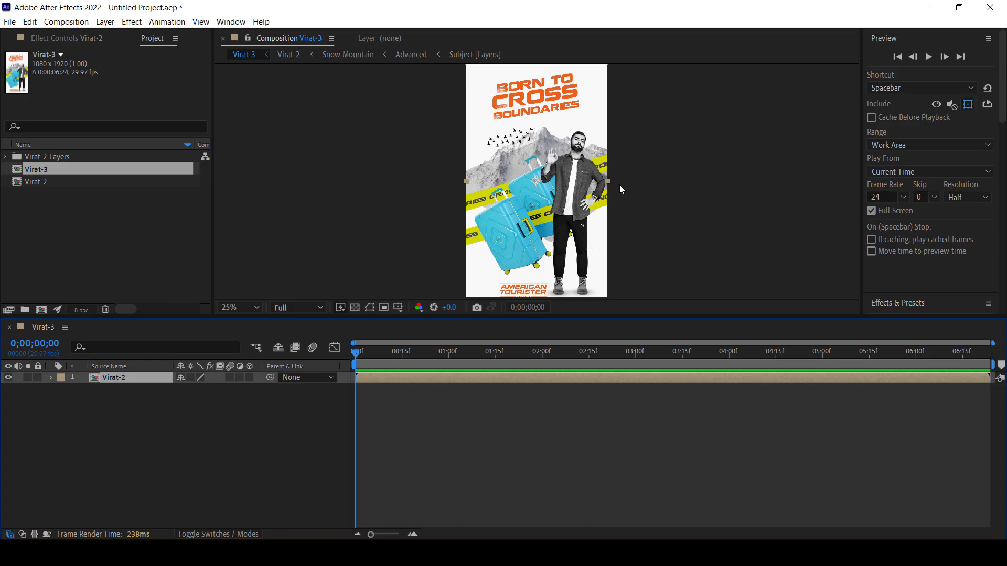
double_click(105, 377)
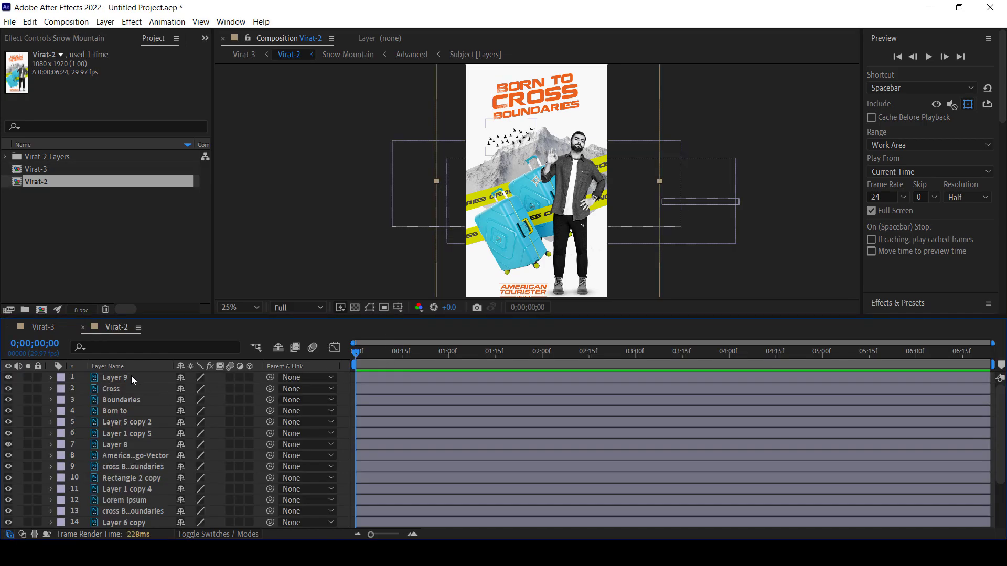
Inspect the Layer 9, Cross, Born to, Layer 5 copy 2 and Layer 1 copy 5 layers.
left_click(131, 377)
scroll(146, 398, "down", 3)
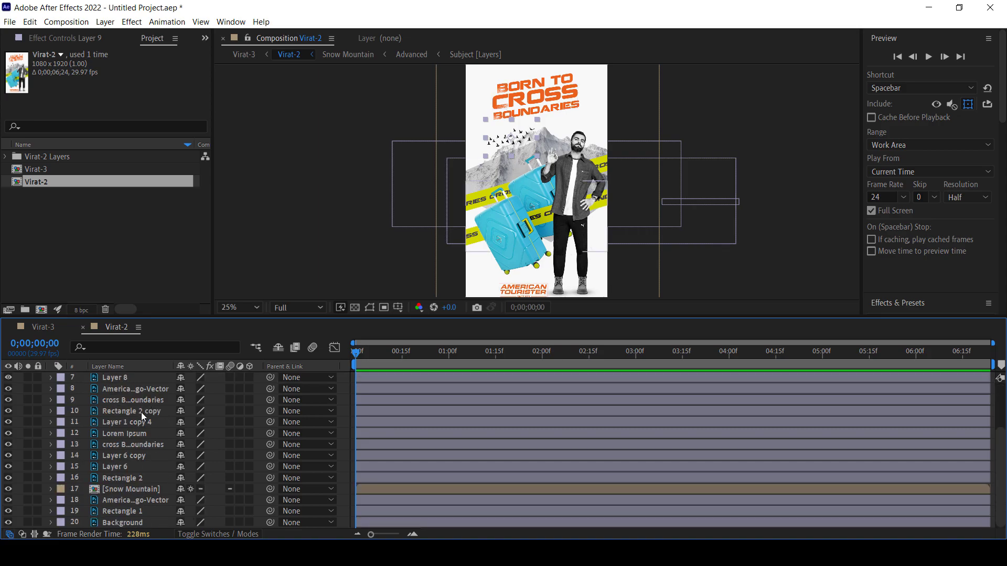
scroll(140, 412, "up", 3)
left_click(121, 392)
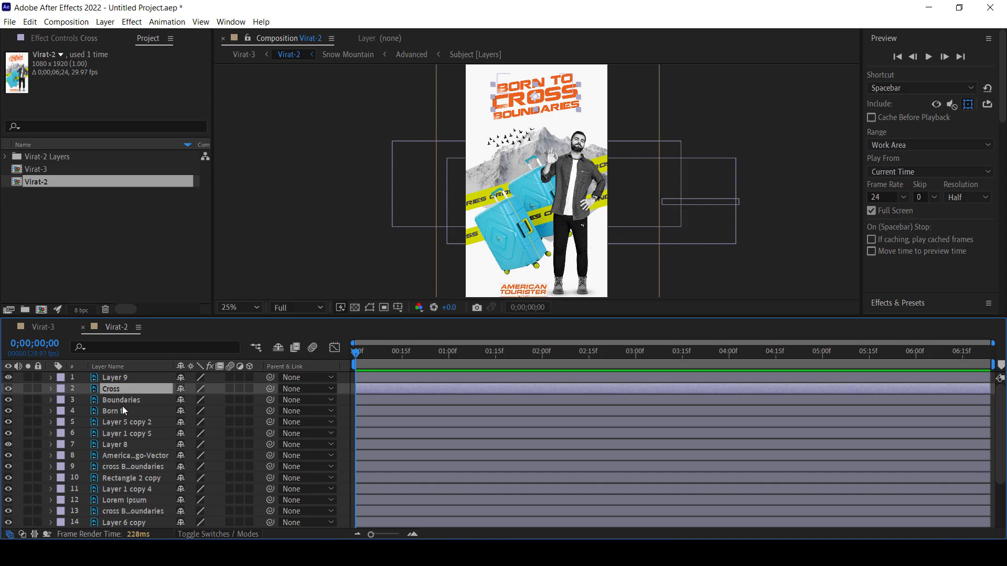
left_click(122, 409)
left_click(122, 421)
left_click(123, 433)
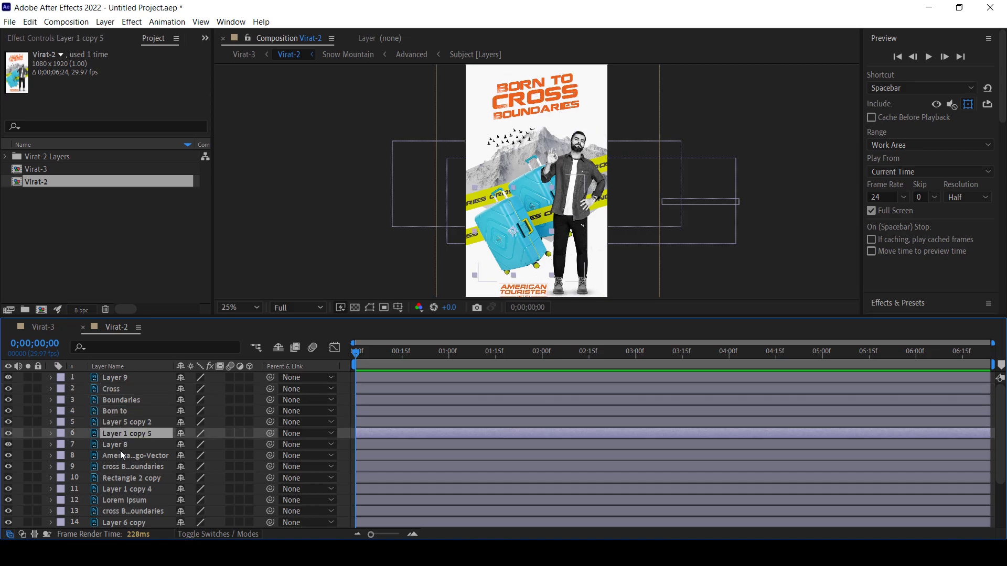
left_click(121, 377)
Inspect Rectangle 2 copy, the boundaries strip, Boundaries and Layer 8, then select Cross, Boundaries and Born to.
scroll(143, 430, "down", 2)
scroll(145, 425, "down", 1)
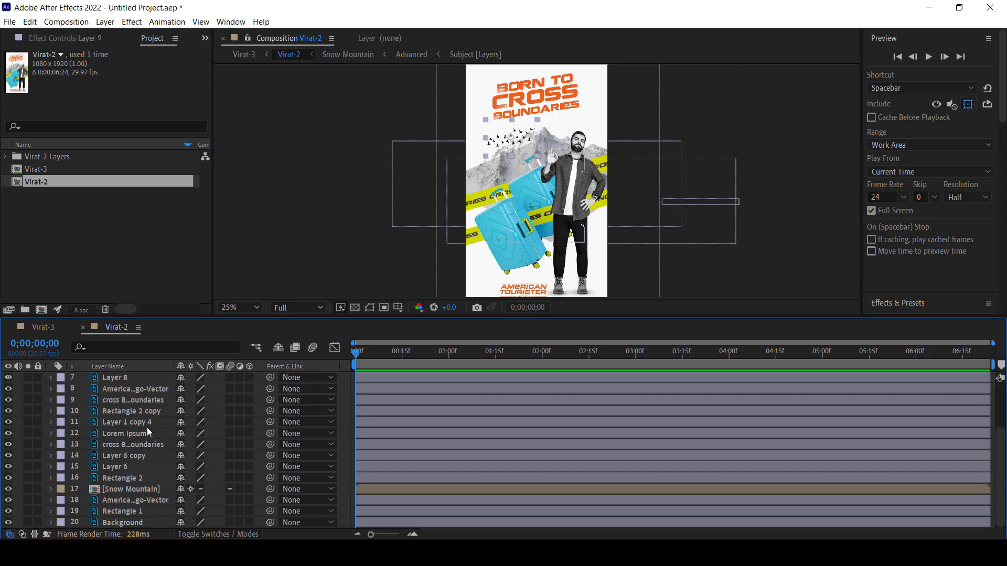
left_click(128, 411)
left_click(136, 445)
scroll(136, 445, "up", 2)
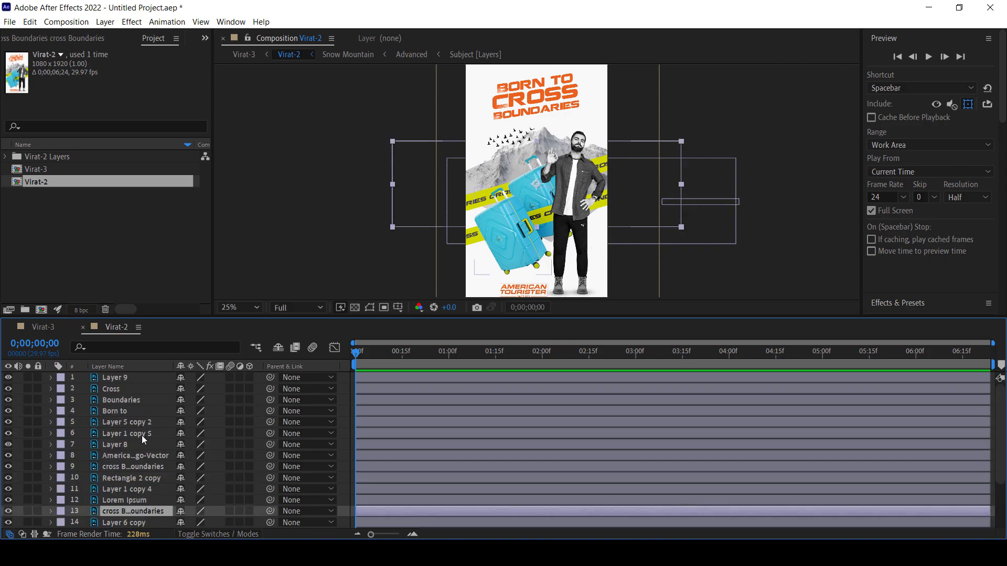
left_click(130, 400)
left_click(111, 412)
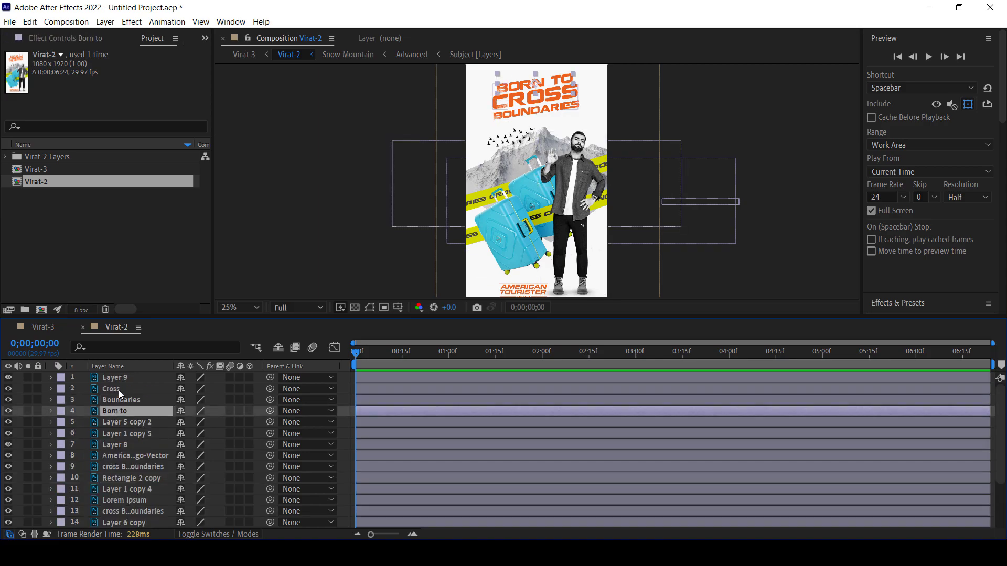
left_click(118, 389)
left_click(131, 423)
left_click(130, 443)
left_click(131, 435)
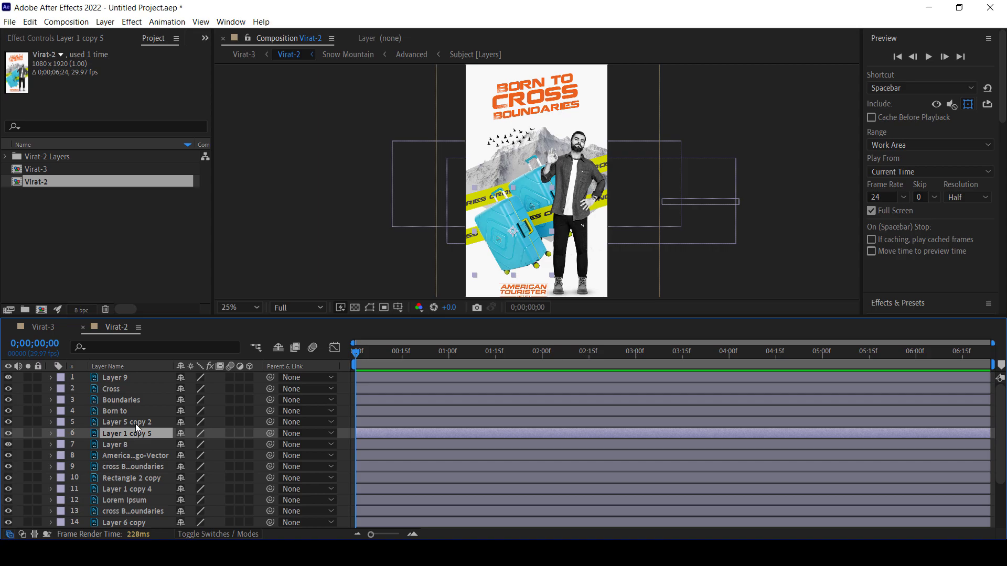
left_click(135, 422)
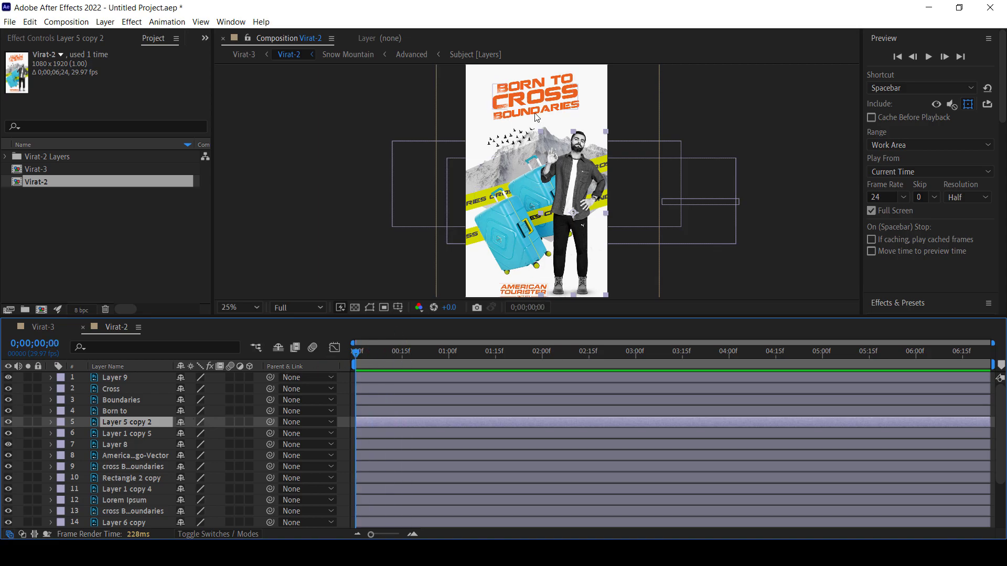
left_click(115, 389)
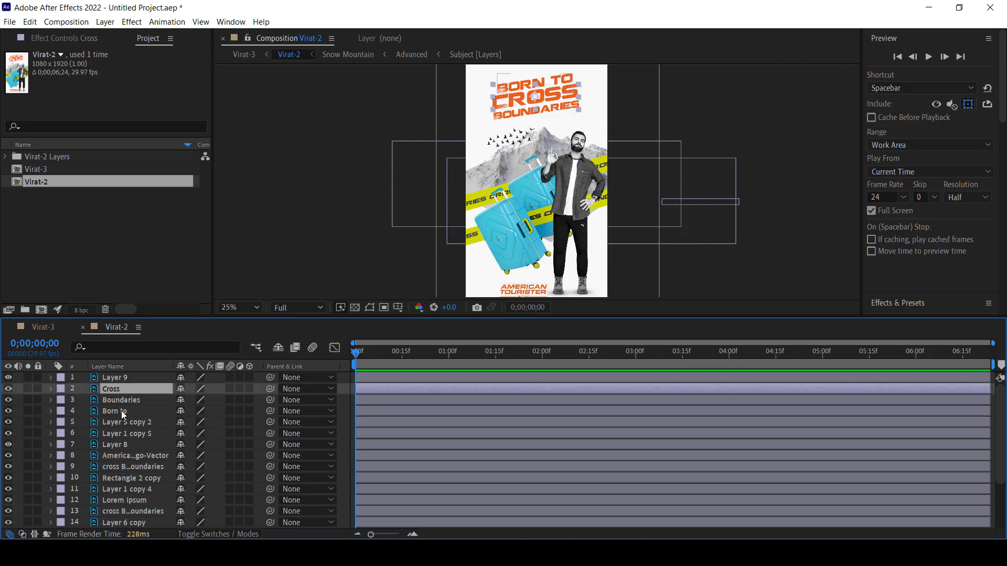
left_click(121, 411, "shift")
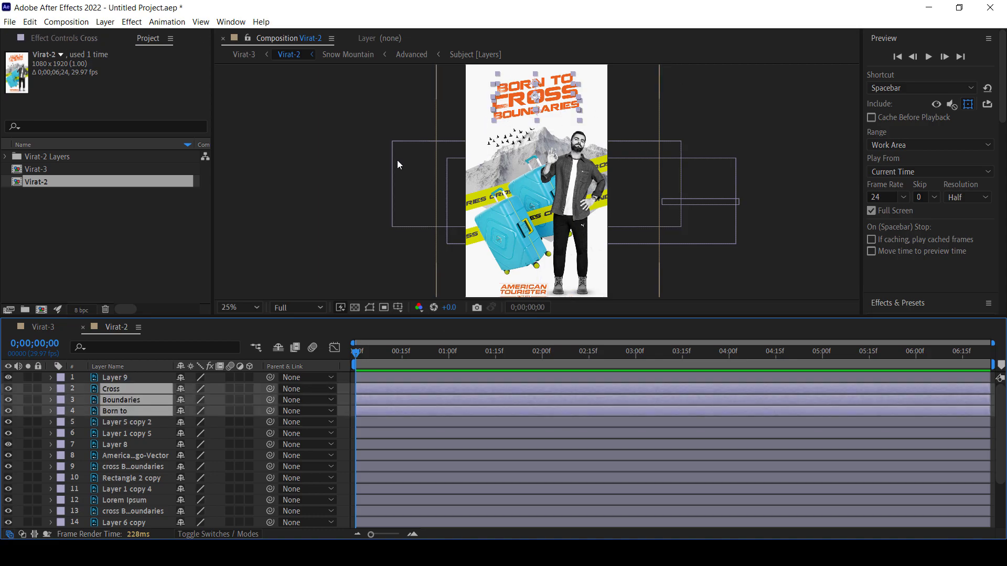
Add Position keyframes at frame 0 and frame 5 for Cross, Boundaries and Born to.
key("p")
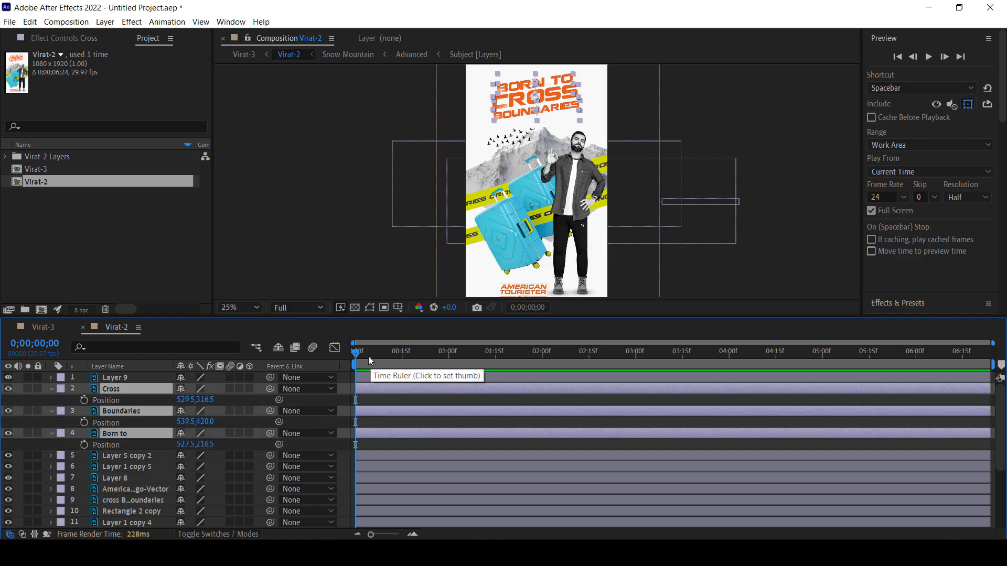
left_click(84, 400)
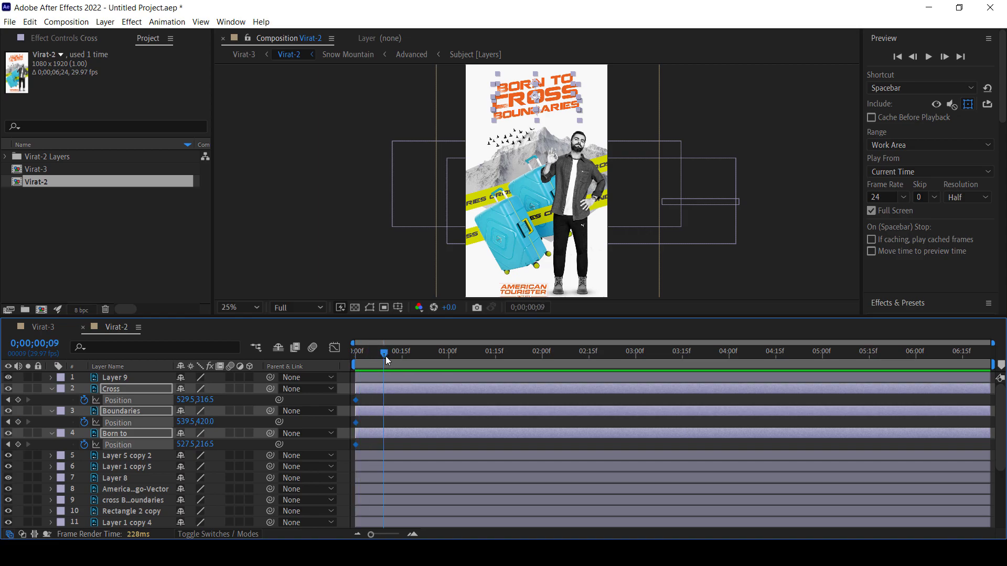
left_click(412, 534)
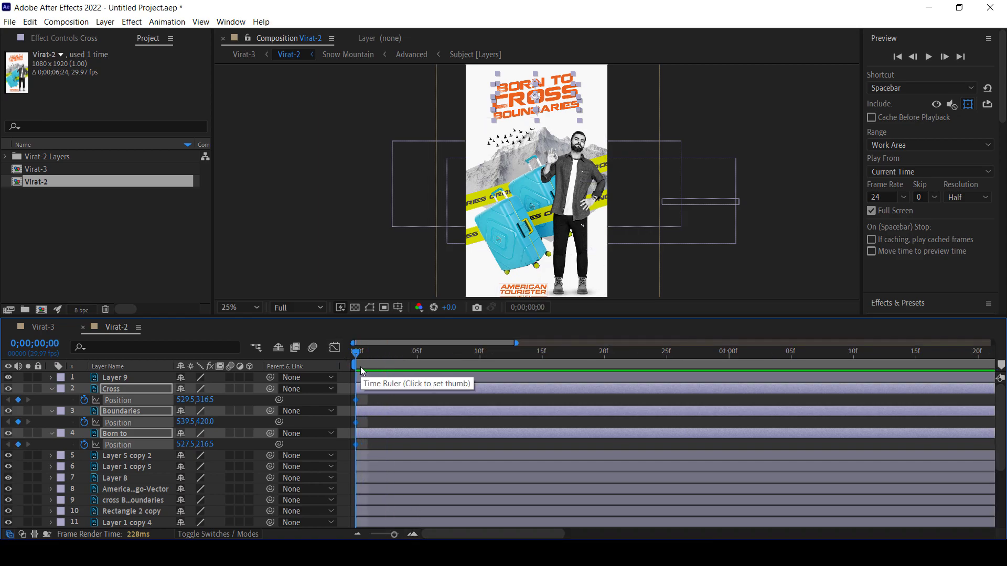
left_click(405, 351)
left_click(418, 352)
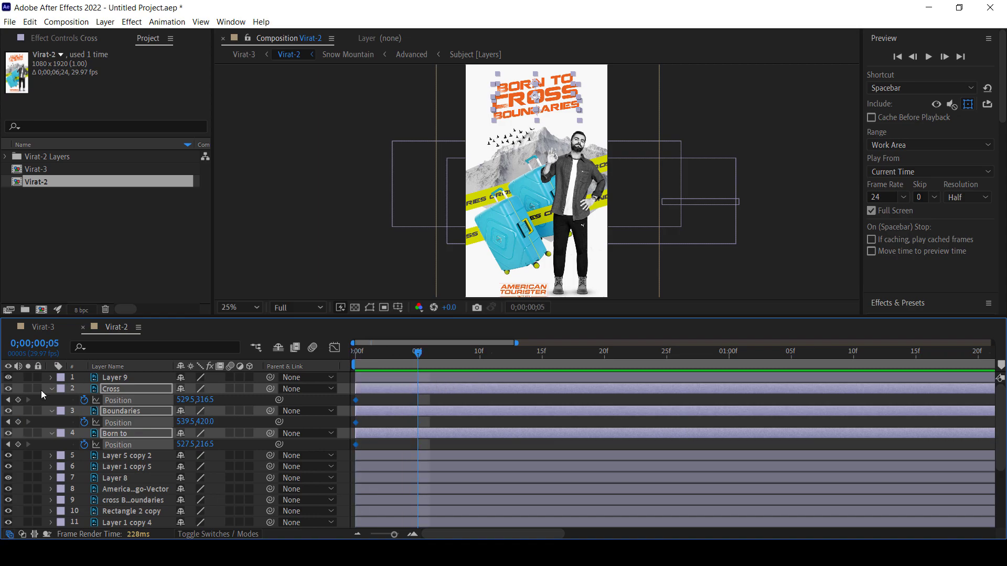
left_click(17, 400)
left_click(18, 422)
left_click(18, 444)
At frame 0, move the headline text off the left edge so it slides in.
left_click_drag(411, 358, 328, 357)
scroll(528, 131, "up", 3)
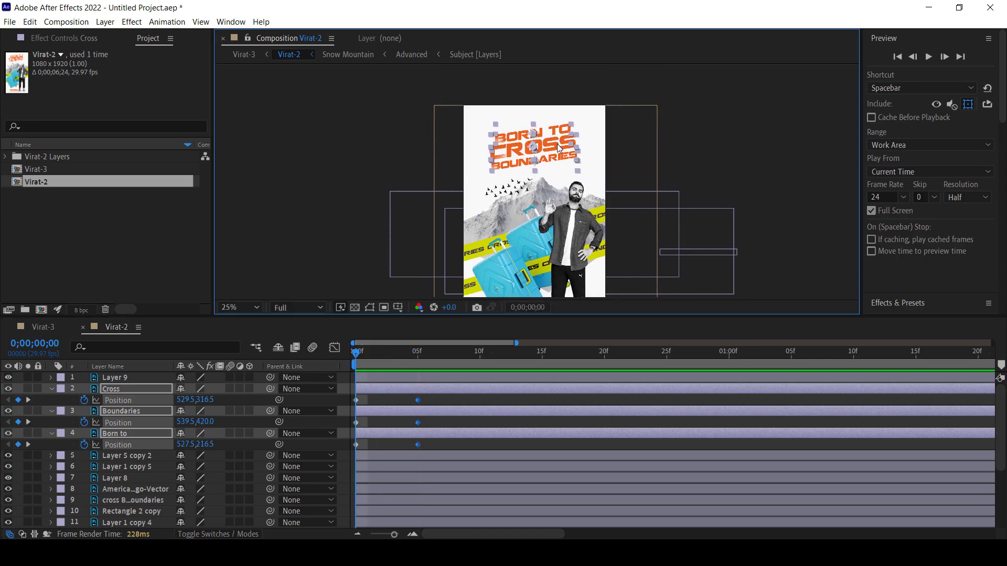
mouse_move(535, 150)
left_mouse_down()
mouse_move(445, 170)
mouse_move(414, 157)
left_mouse_up()
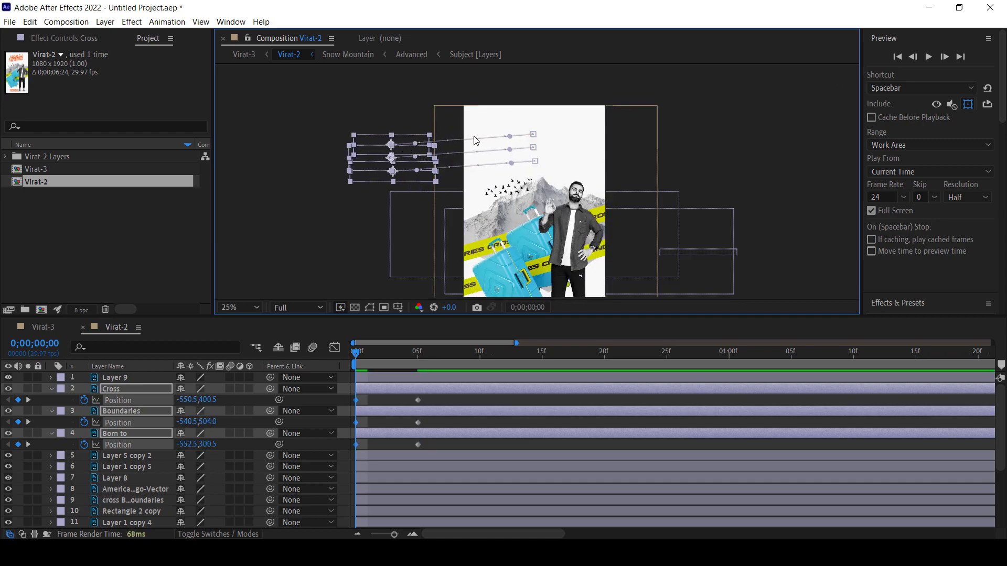
left_click_drag(356, 352, 425, 357)
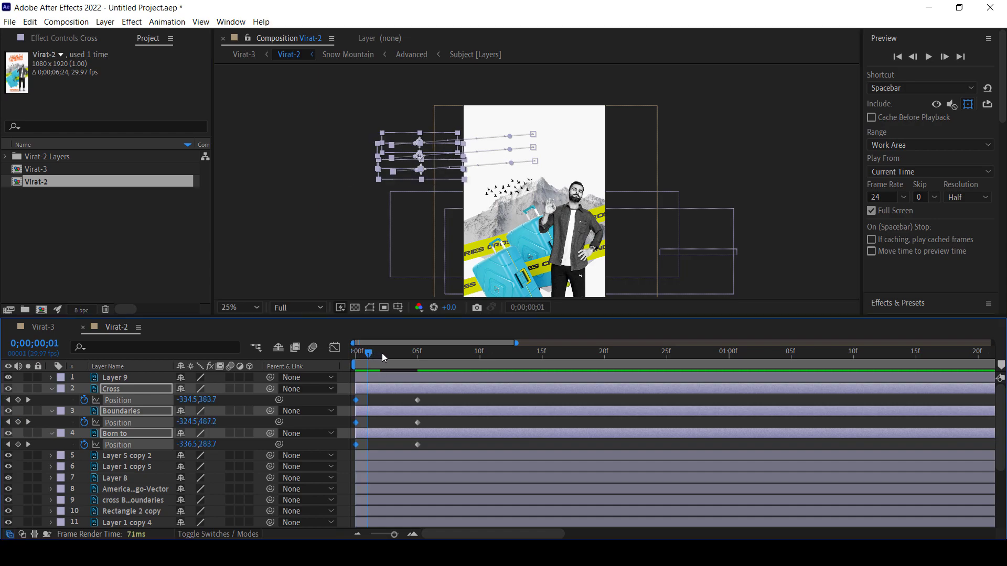
key("Home")
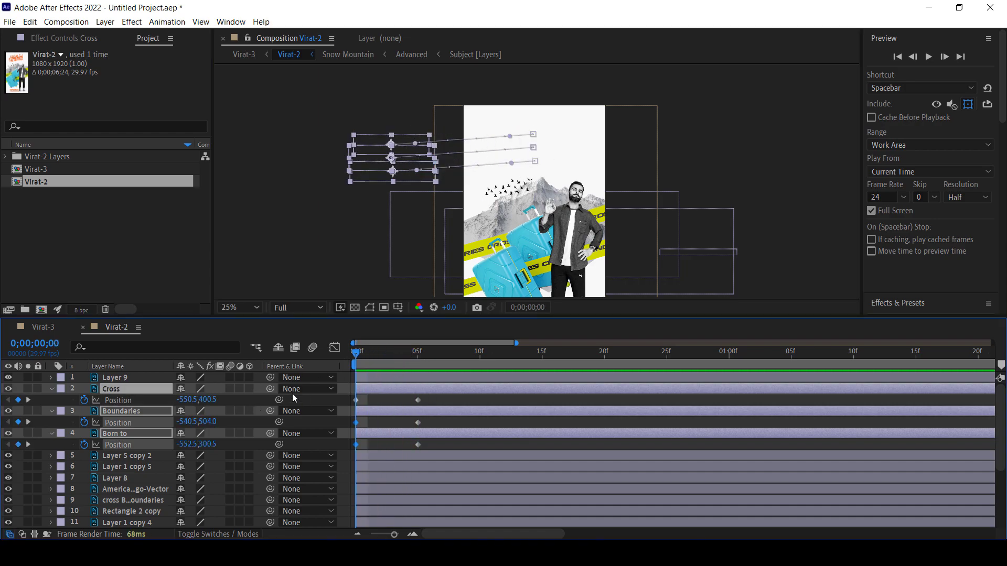
Apply Easy Ease to the three frame-5 Position keyframes and preview the slide-in.
left_click_drag(425, 399, 350, 448)
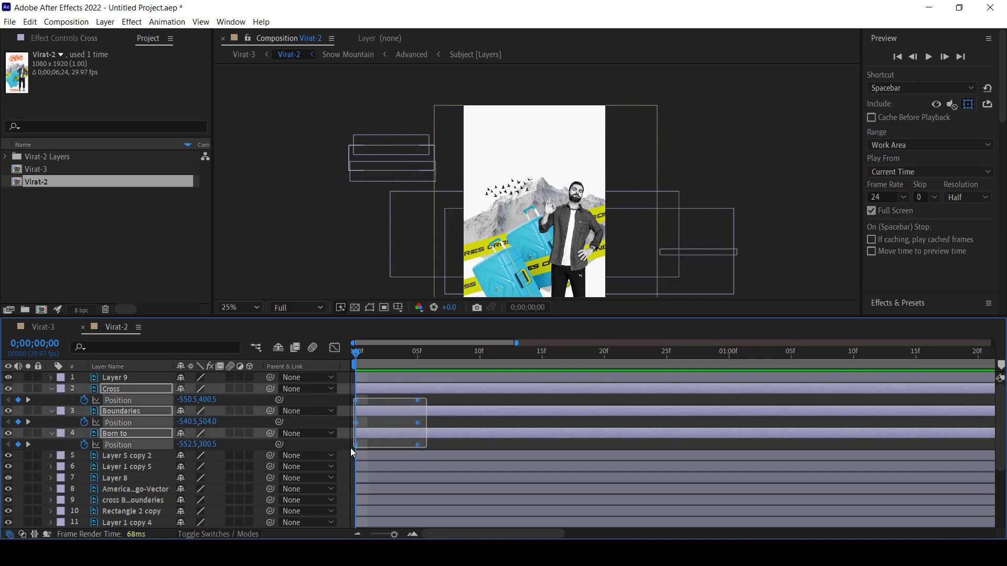
right_click(418, 445)
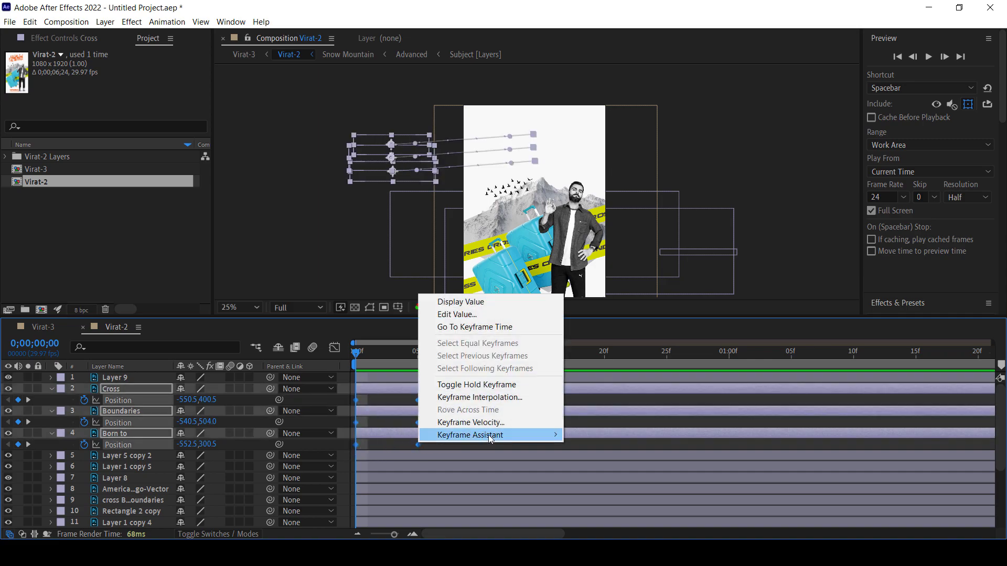
mouse_move(495, 434)
left_click(607, 349)
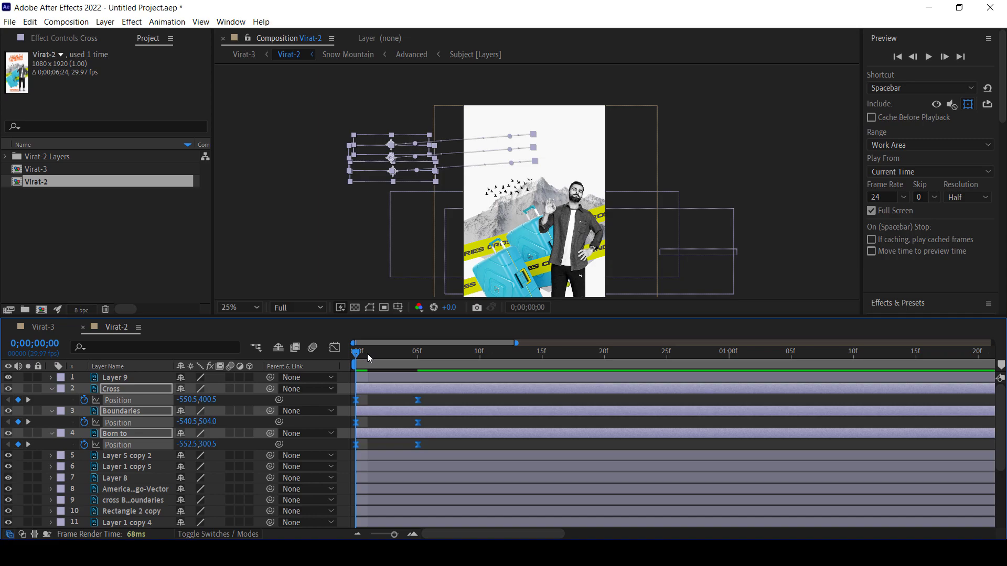
mouse_move(367, 354)
left_mouse_down()
mouse_move(435, 353)
mouse_move(341, 353)
left_mouse_up()
Enable motion blur for the composition and the three title layers.
left_click(313, 348)
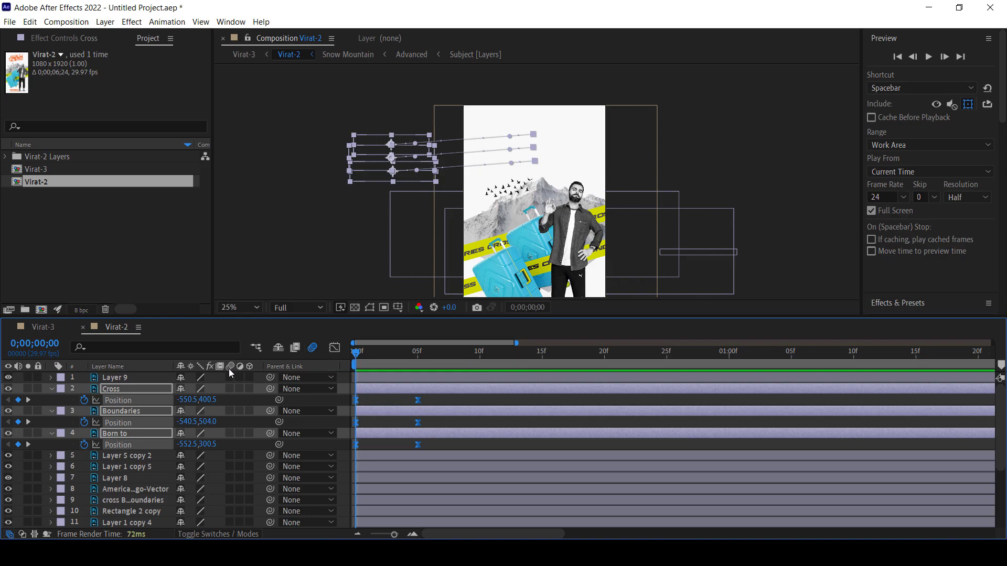
left_click_drag(230, 388, 232, 432)
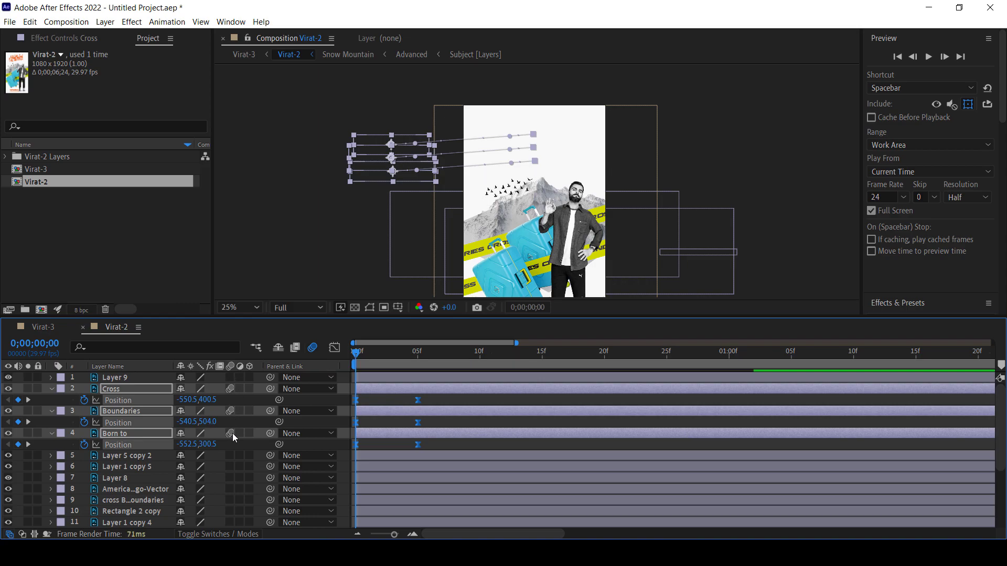
left_click_drag(357, 353, 384, 361)
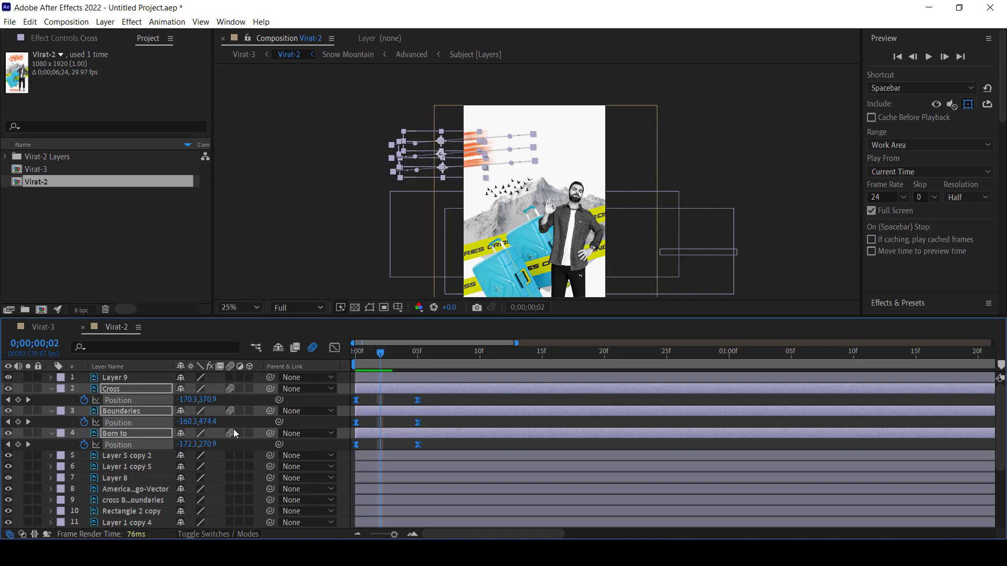
left_click_drag(379, 353, 422, 361)
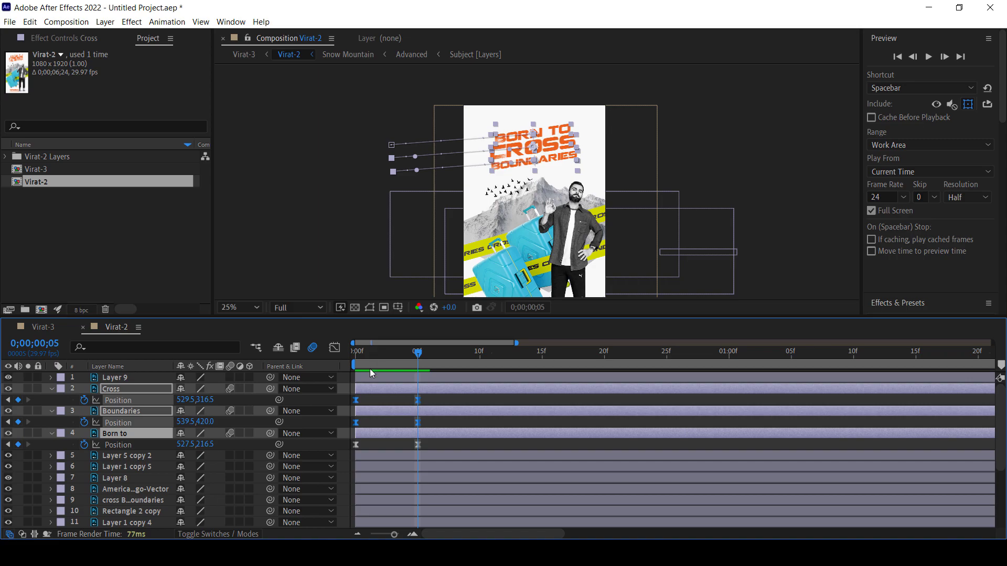
Shift the Boundaries layer a few frames later so the titles stagger, then preview.
left_click(382, 399)
left_click(370, 415)
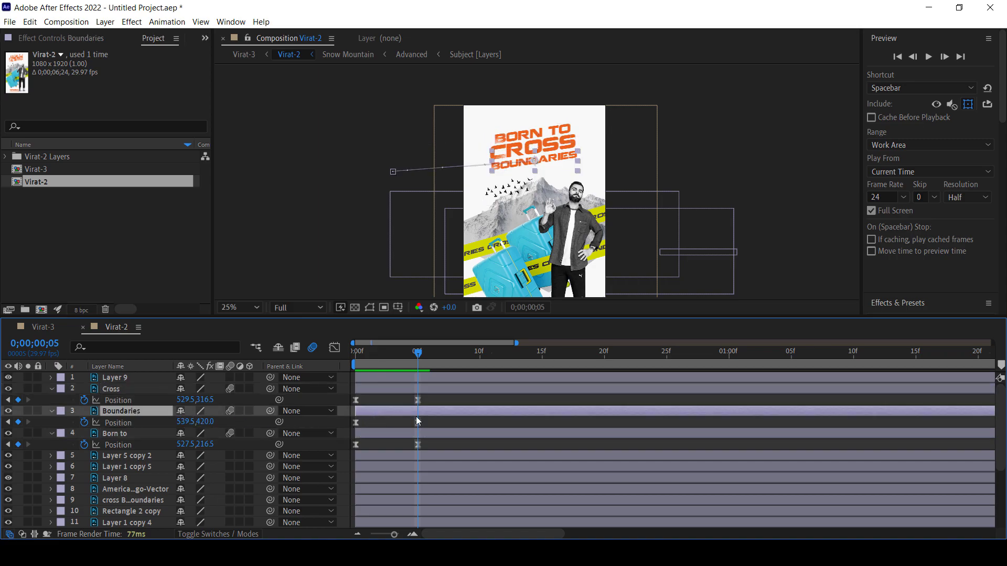
mouse_move(378, 411)
left_mouse_down()
mouse_move(415, 413)
mouse_move(418, 390)
mouse_move(439, 411)
left_mouse_up()
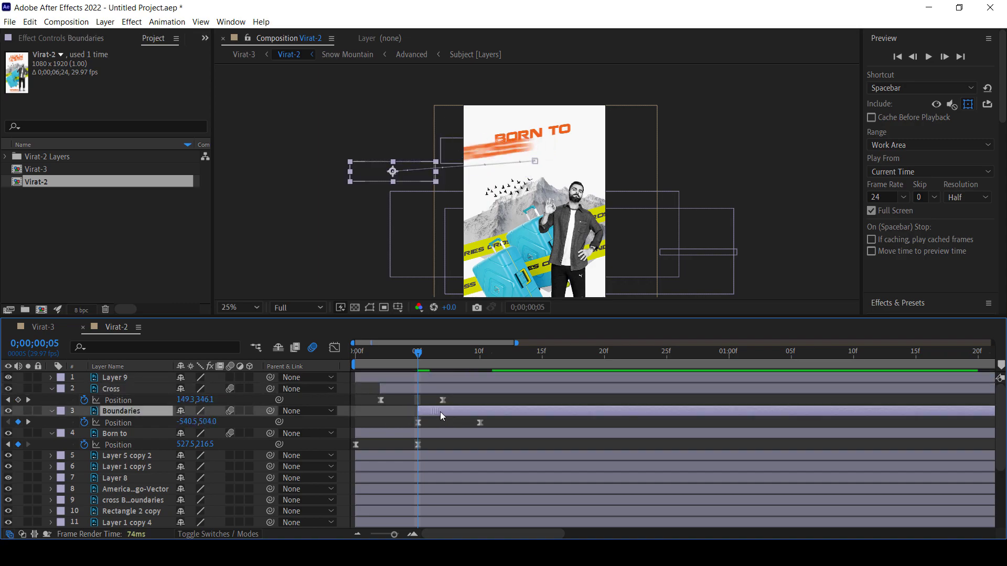
key("space")
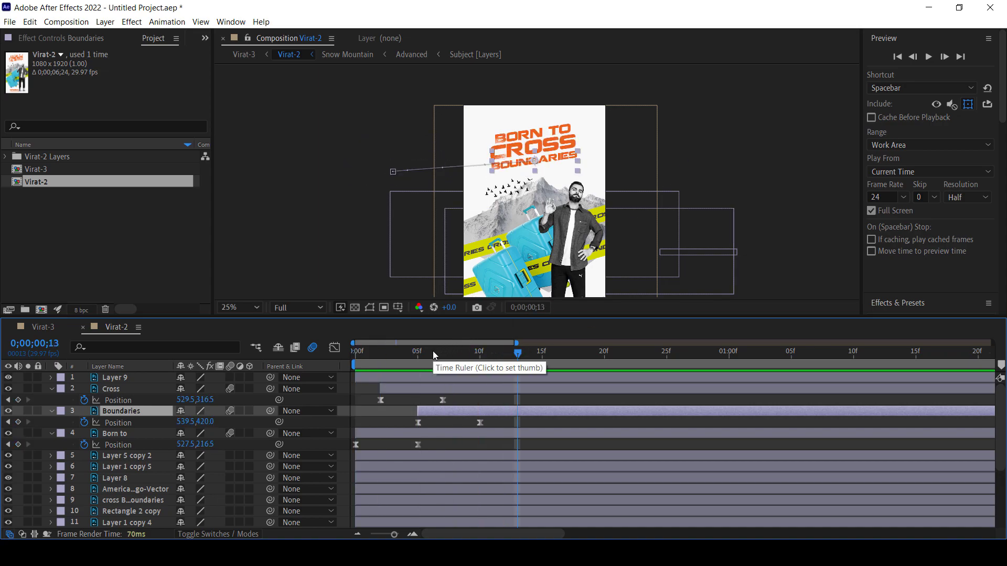
left_click(431, 351)
left_click(112, 388)
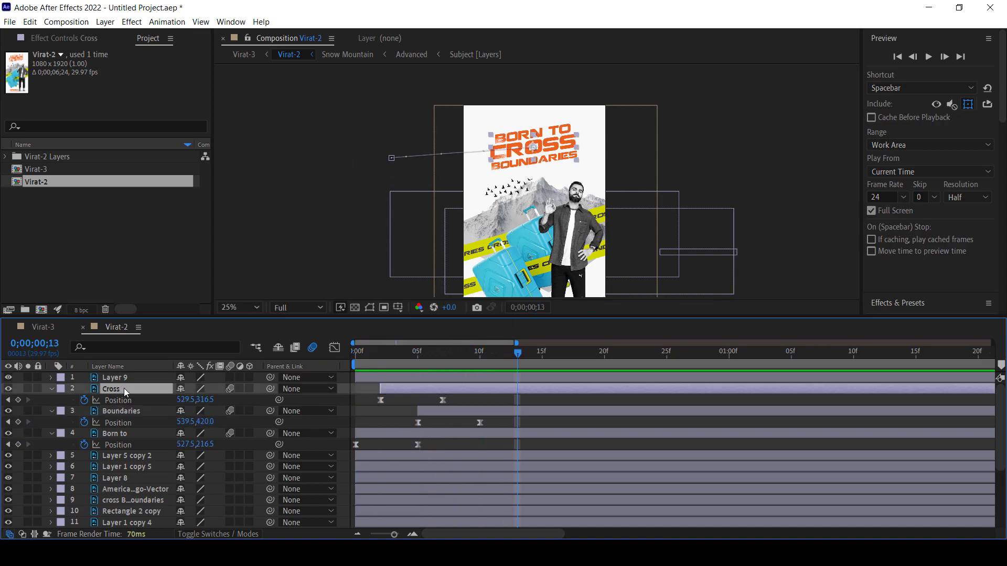
left_click_drag(710, 171, 687, 137)
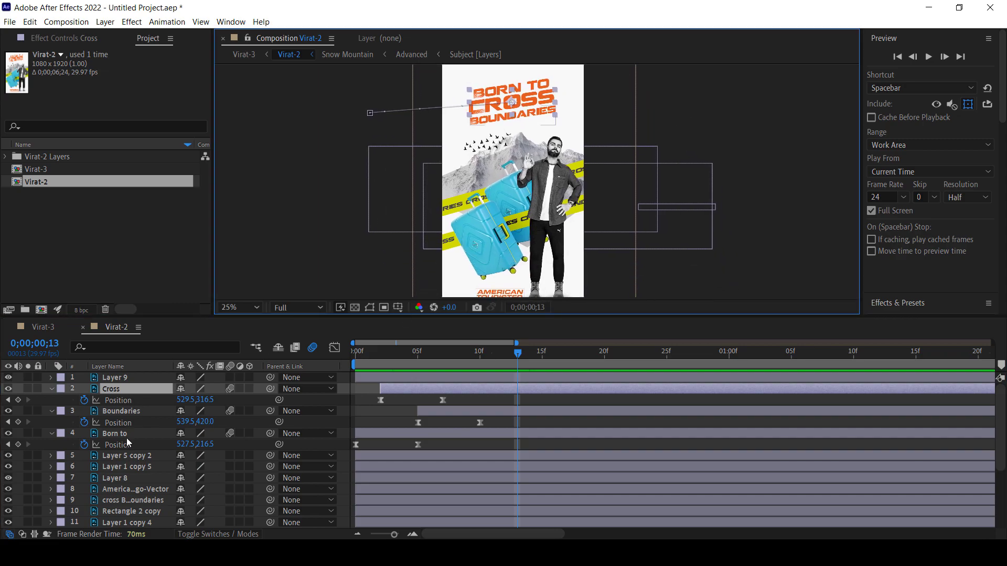
scroll(134, 422, "down", 3)
Open the Snow Mountain precomp and apply Linear Wipe to its subject layer.
left_click(116, 491)
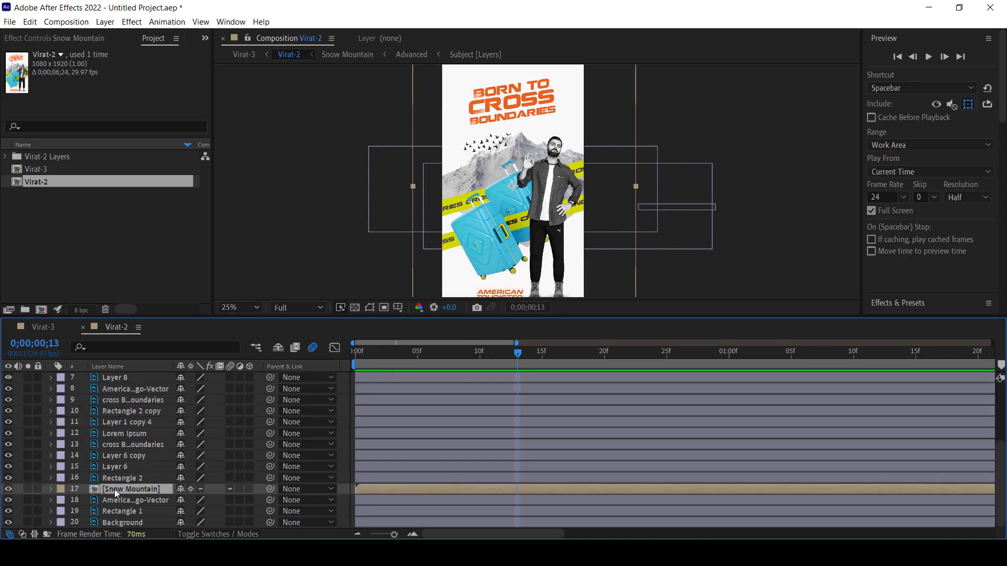
double_click(115, 490)
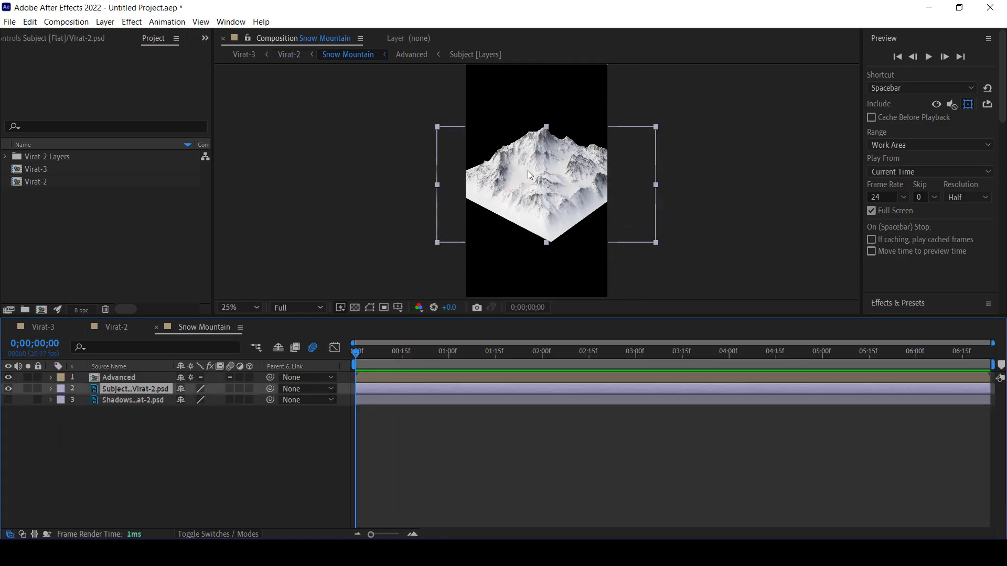
key("ctrl+5")
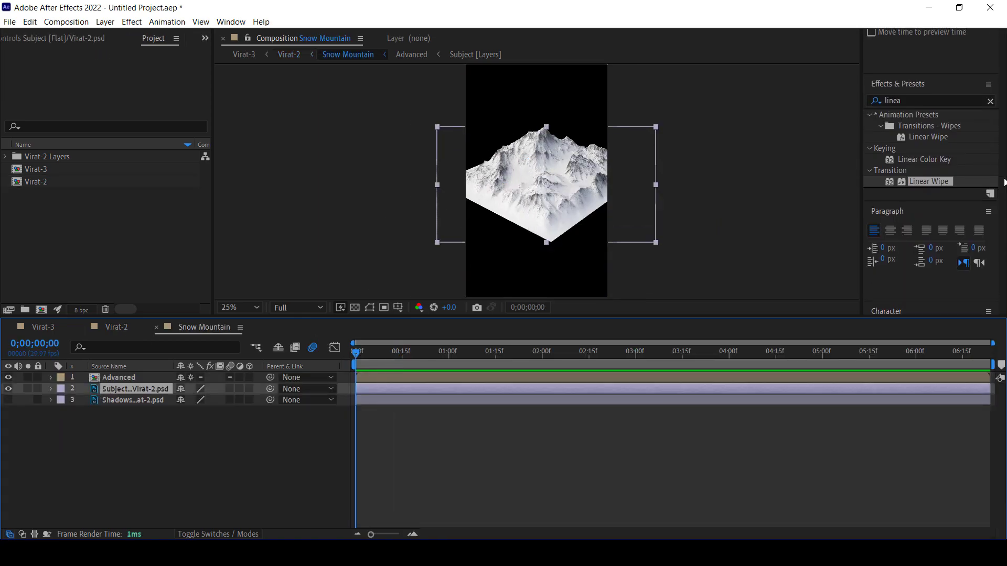
scroll(910, 114, "up", 2)
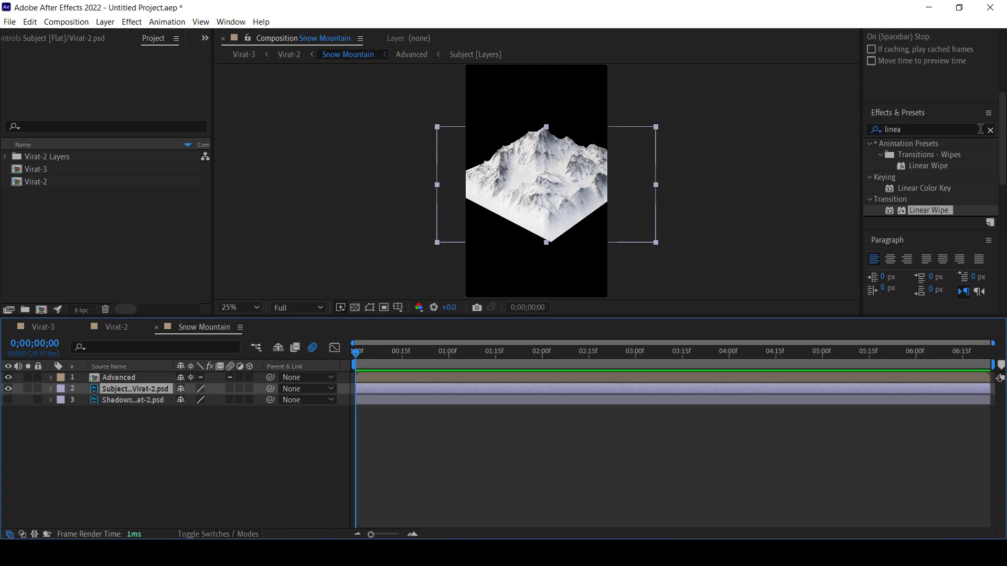
left_click(943, 128)
type("r")
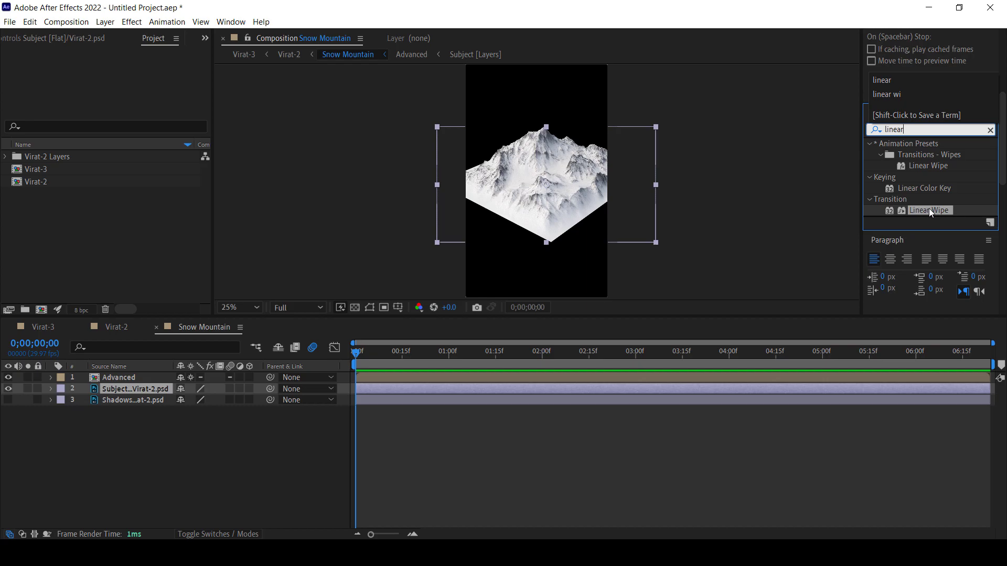
left_click_drag(890, 210, 113, 391)
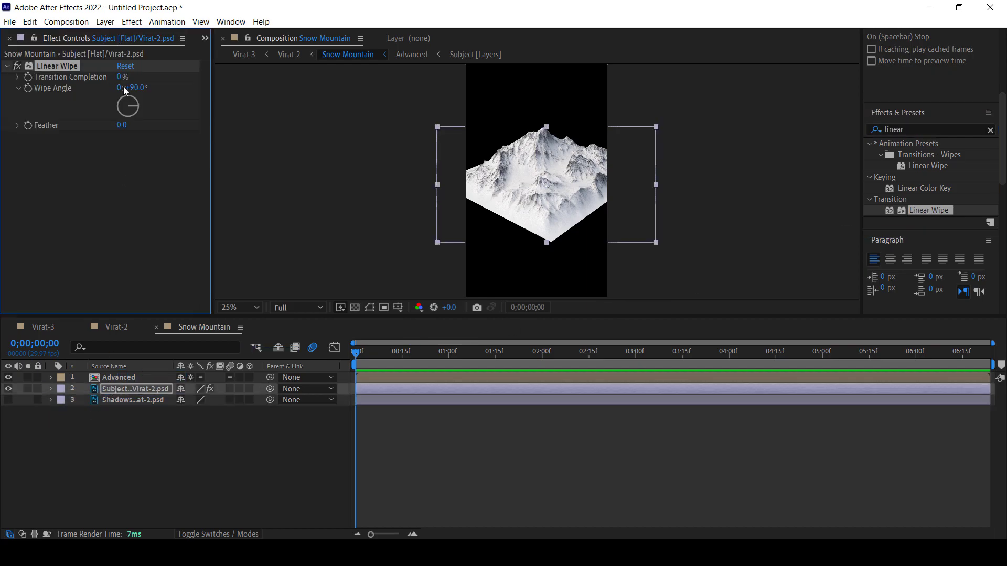
Set the wipe to 41% completion, 0° angle and feather 117, then return to Virat-2.
left_click_drag(120, 80, 143, 76)
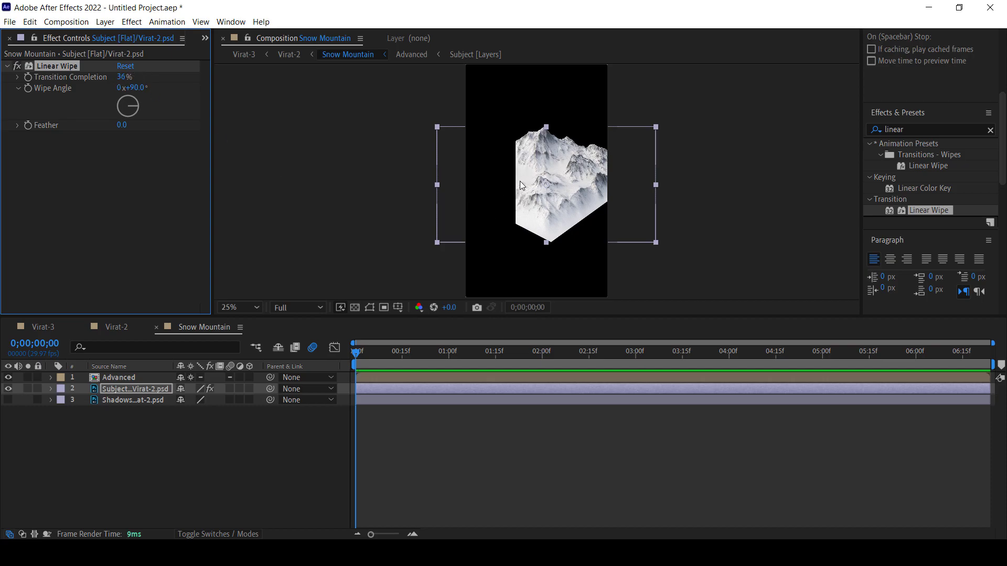
left_click_drag(128, 105, 126, 99)
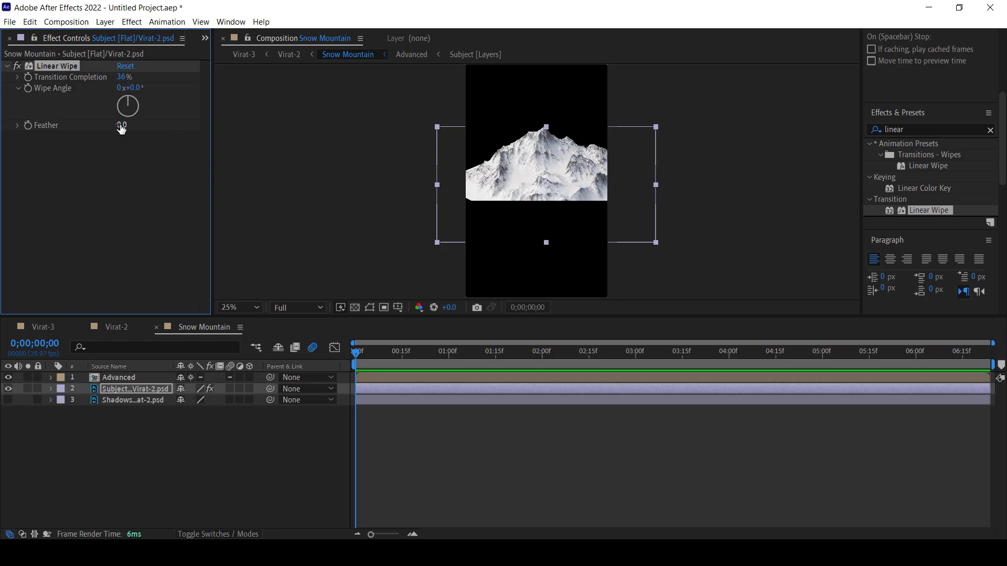
mouse_move(121, 125)
left_mouse_down()
mouse_move(162, 126)
mouse_move(207, 148)
left_mouse_up()
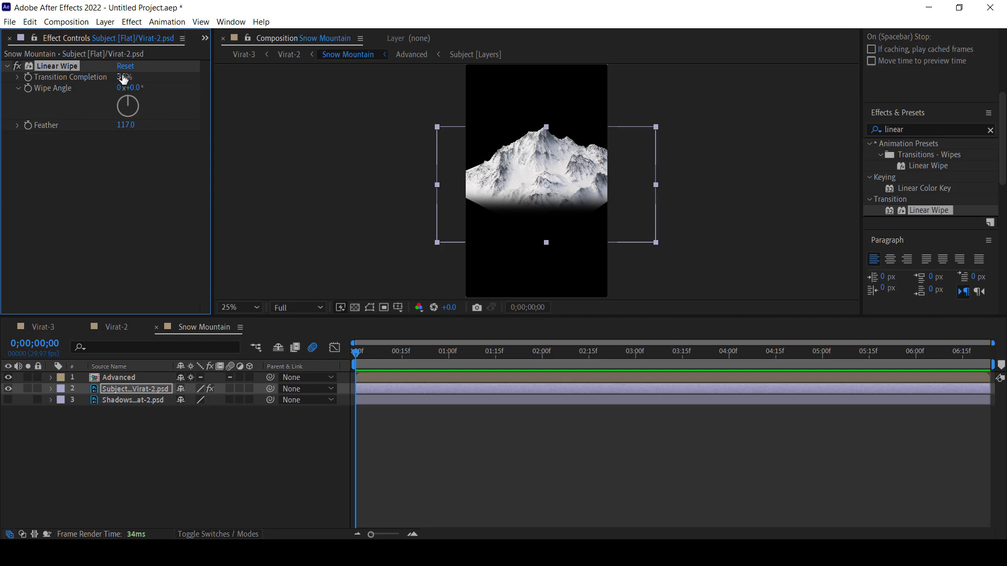
left_click_drag(126, 77, 129, 77)
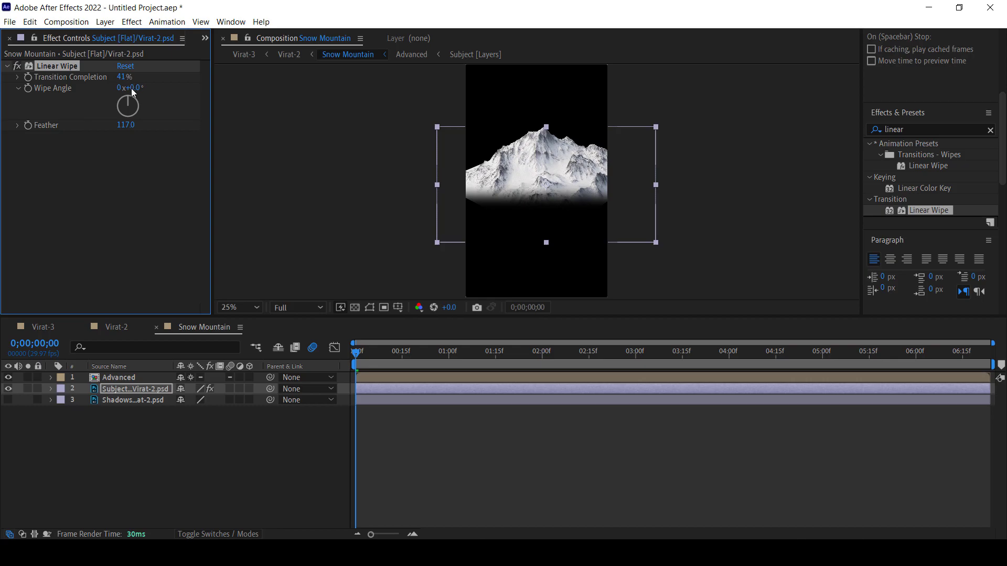
left_click(165, 439)
left_click(340, 202)
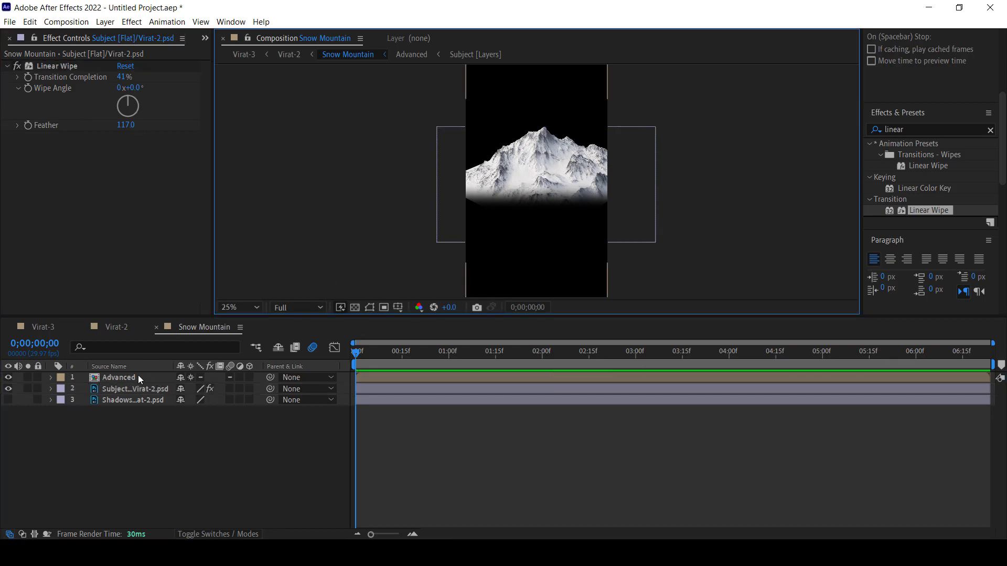
key("Tab")
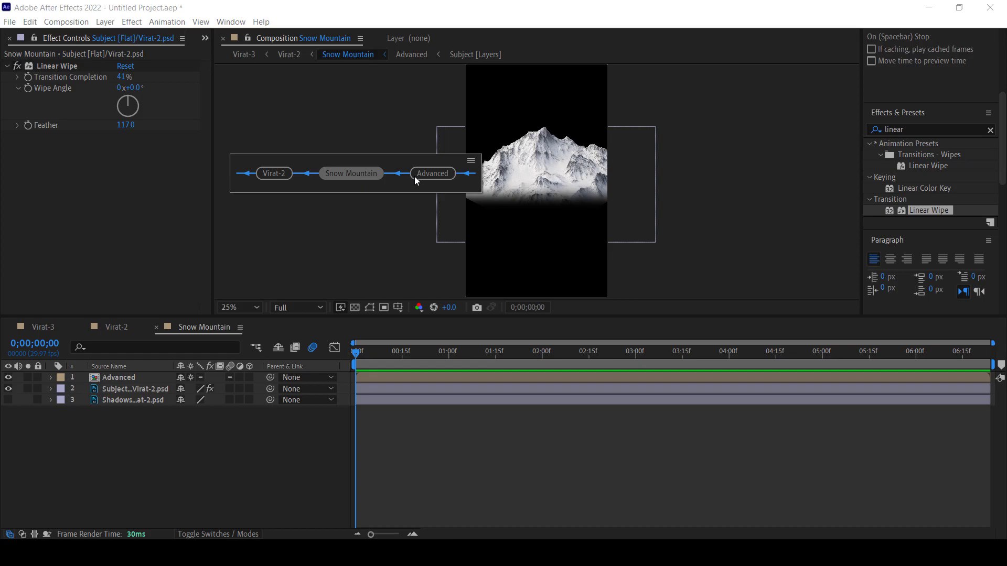
left_click(275, 173)
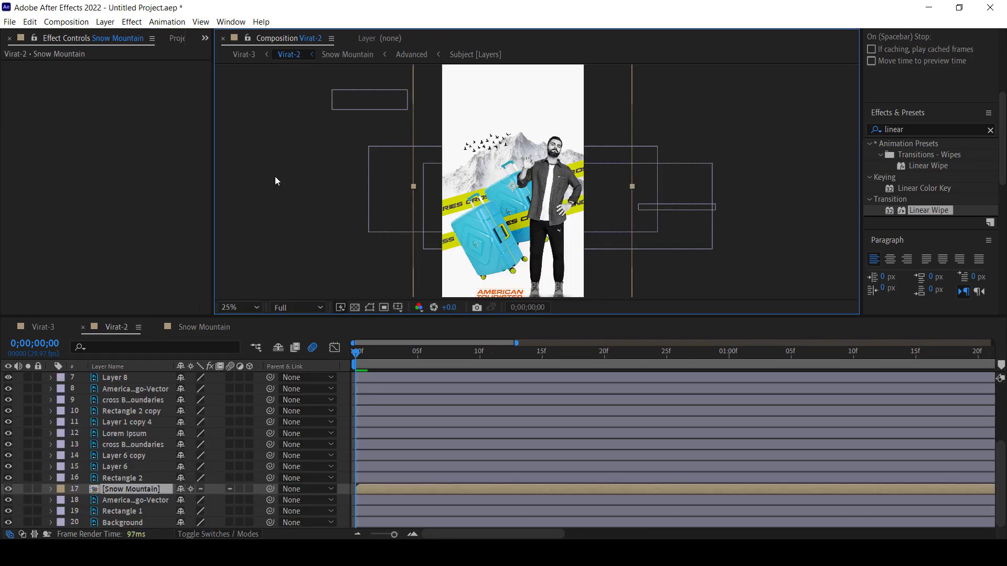
Apply Linear Wipe to the Snow Mountain layer in Virat-2.
left_click(132, 482)
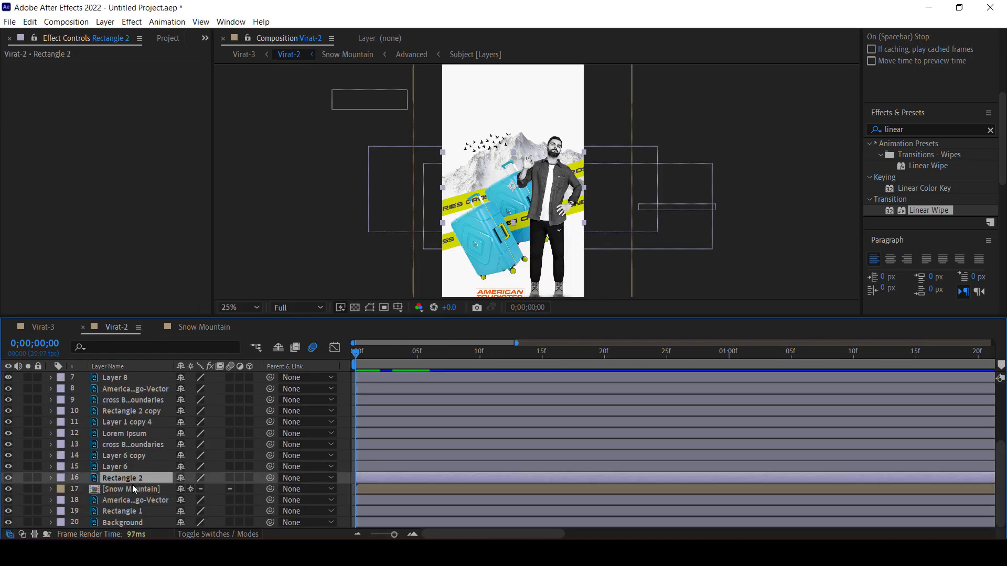
left_click(131, 491)
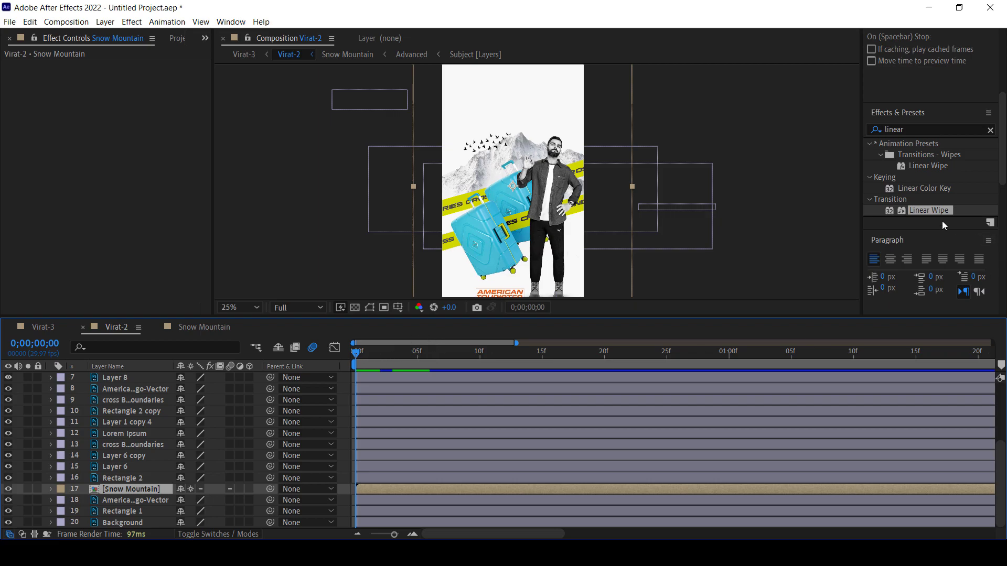
scroll(943, 197, "down", 1)
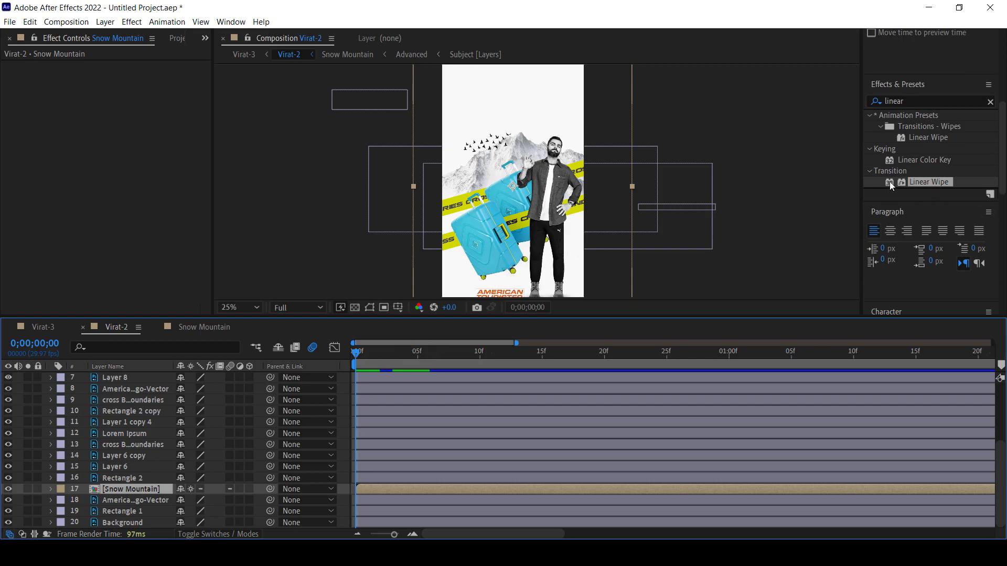
left_click_drag(889, 182, 131, 489)
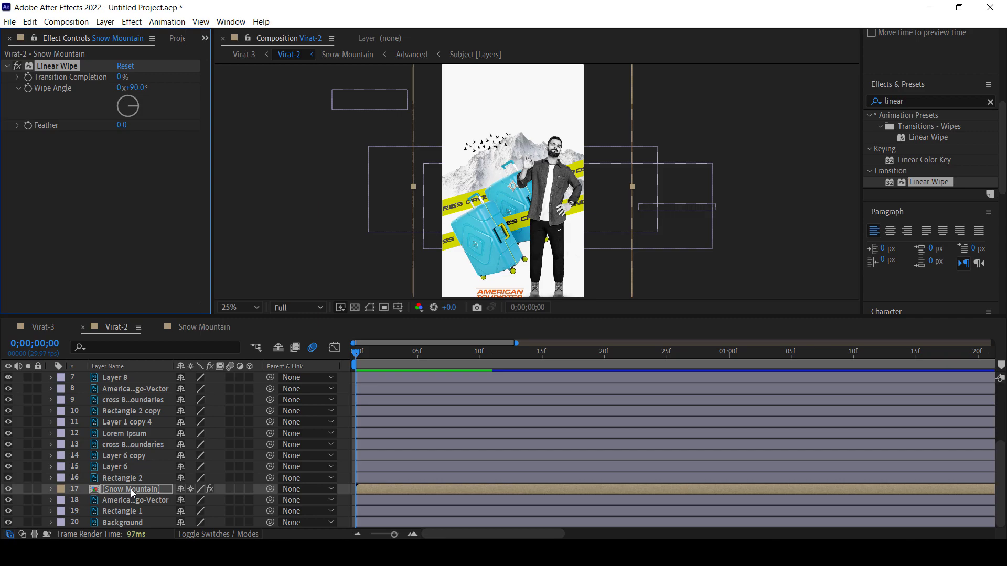
left_click_drag(356, 352, 322, 358)
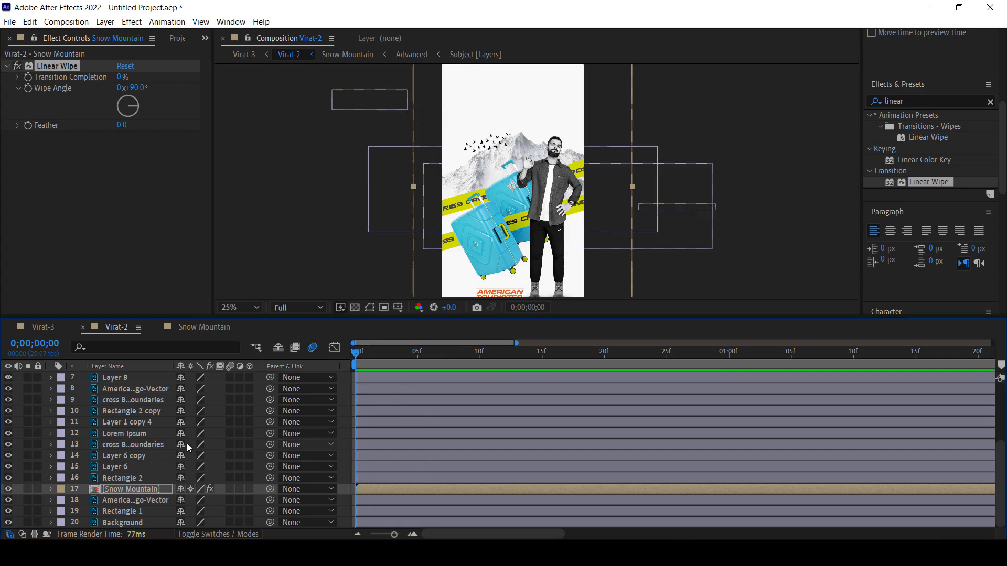
Keyframe Transition Completion at 0f and 5f and set the Wipe Angle to −15°.
left_click(27, 84)
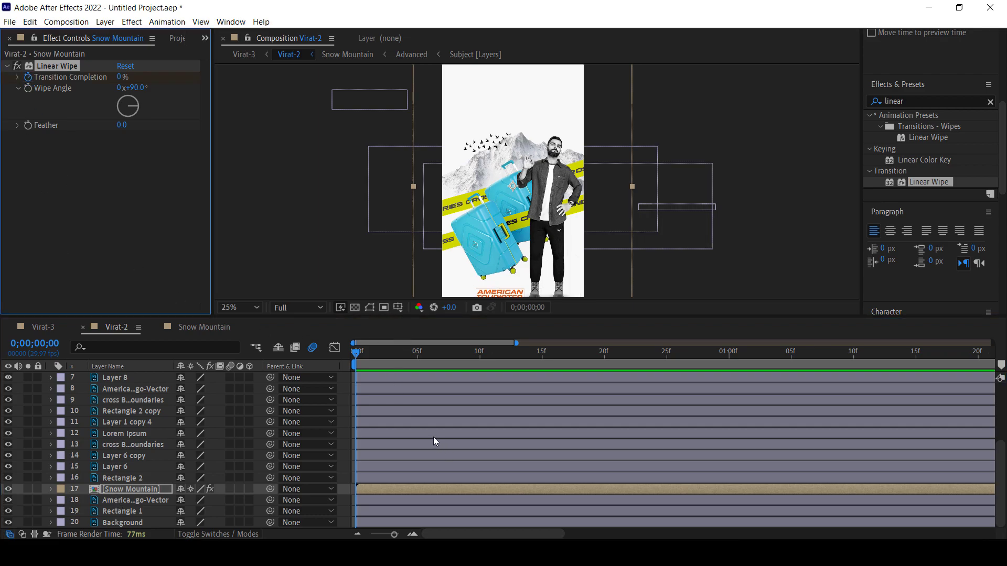
key("u")
scroll(436, 413, "down", 2)
left_click_drag(360, 358, 416, 361)
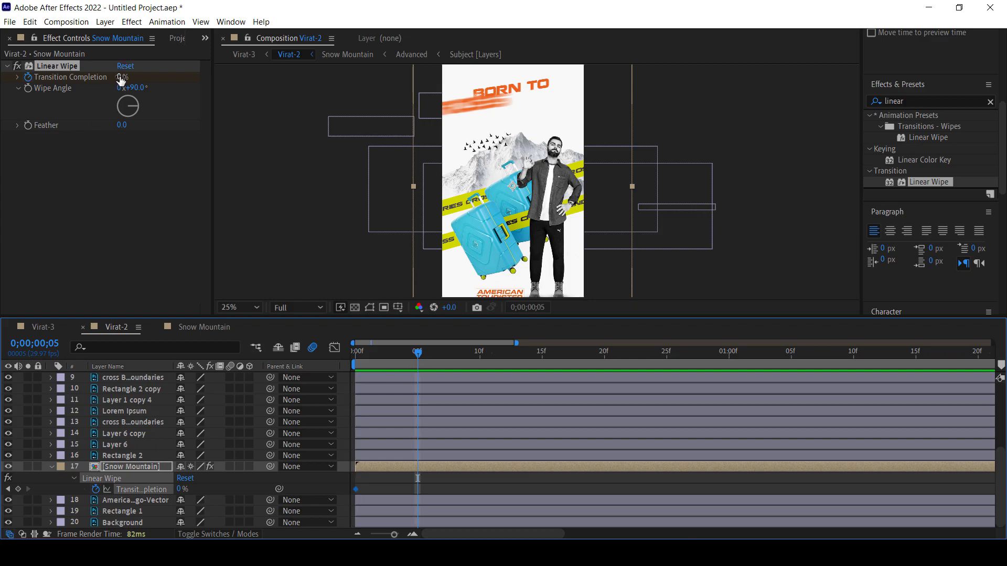
left_click_drag(120, 79, 148, 79)
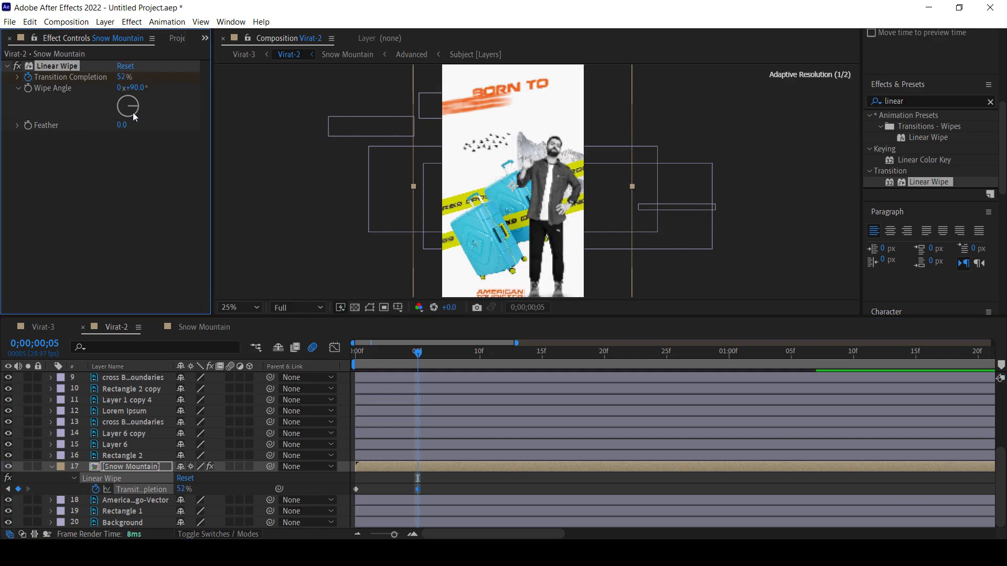
mouse_move(135, 116)
left_mouse_down()
mouse_move(130, 82)
mouse_move(118, 77)
mouse_move(132, 77)
mouse_move(127, 101)
left_mouse_up()
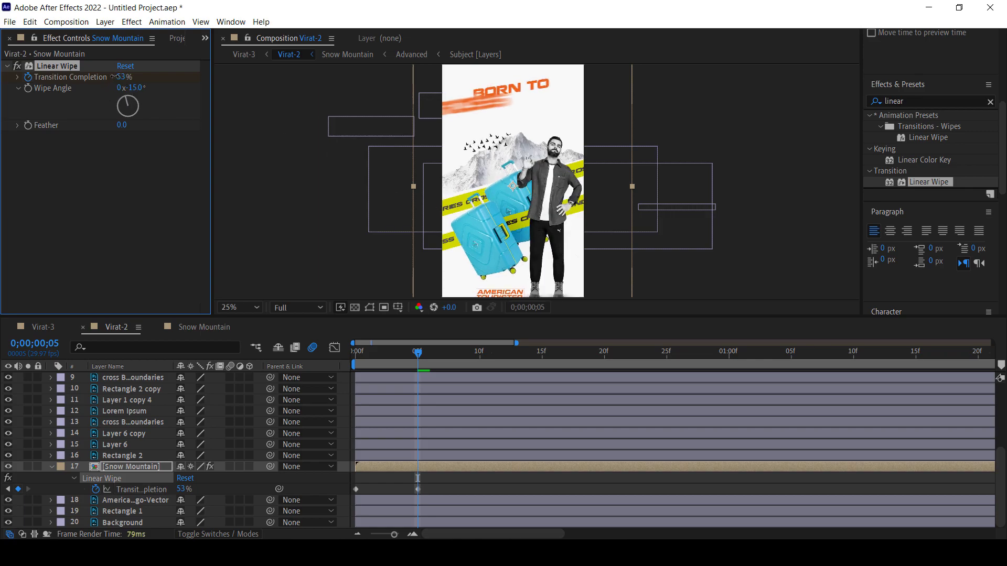
left_click_drag(117, 76, 76, 68)
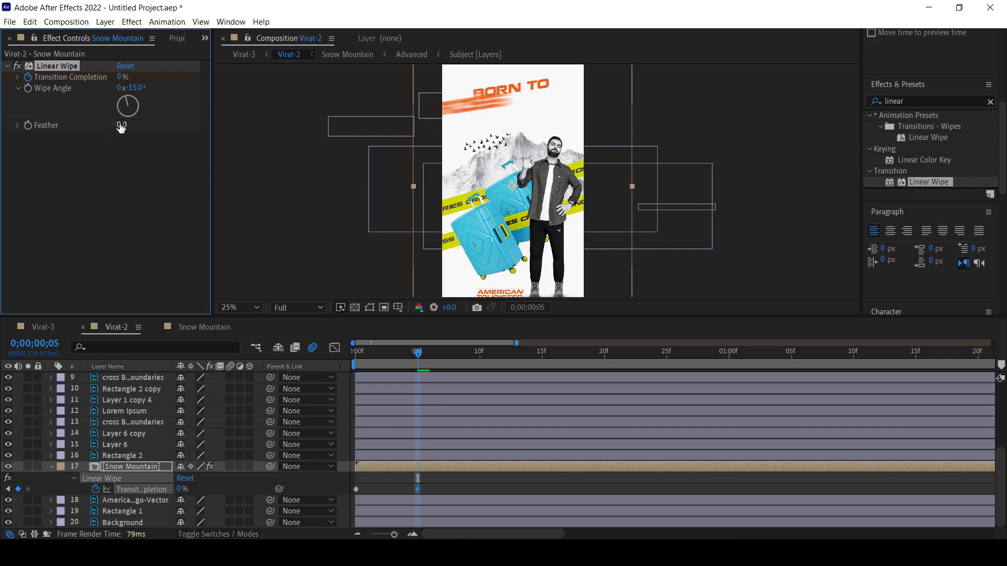
Set Feather to 36, Transition Completion to 80% at frame 0, and Wipe Angle to 167°.
left_click_drag(121, 125, 137, 125)
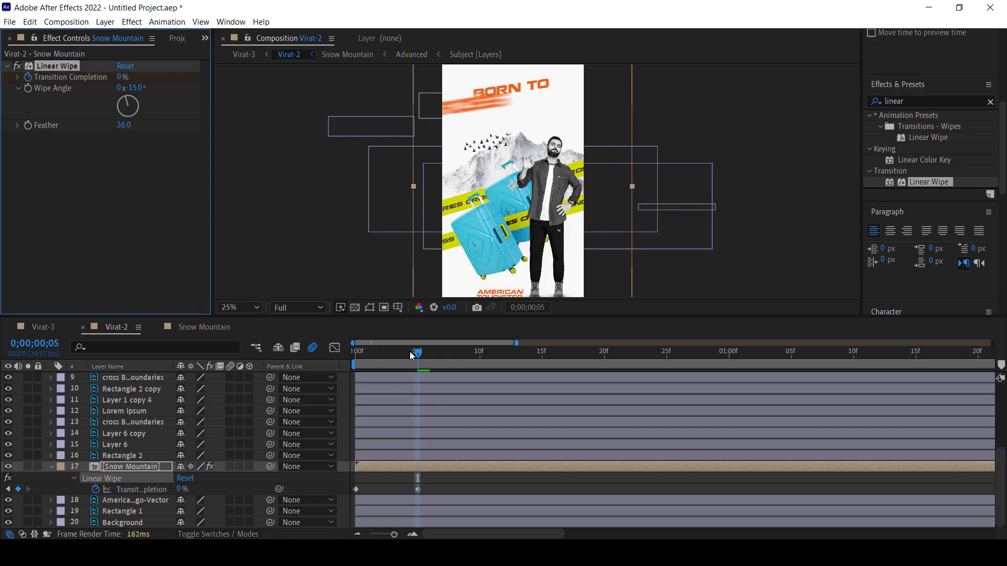
left_click_drag(417, 351, 310, 351)
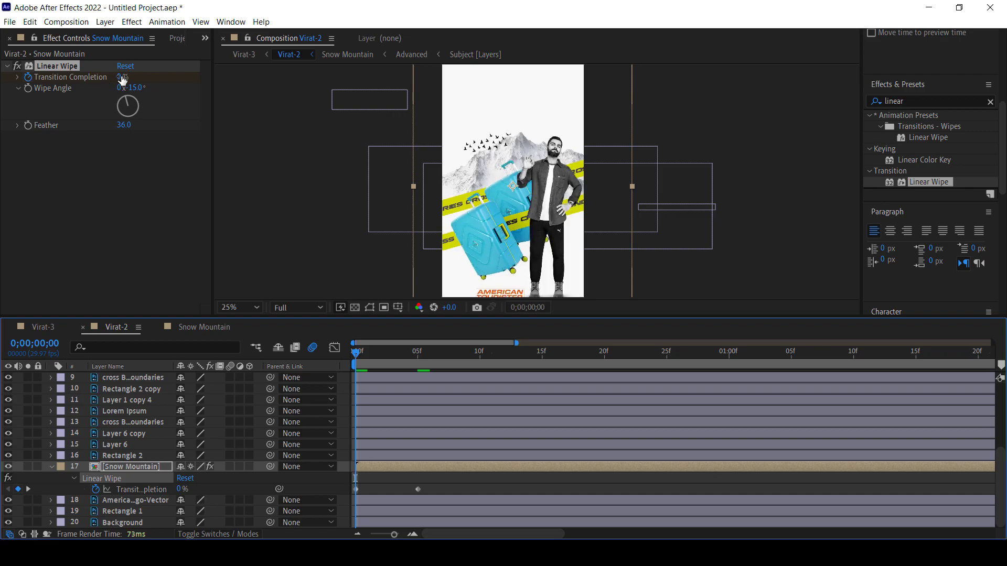
left_click_drag(122, 78, 178, 83)
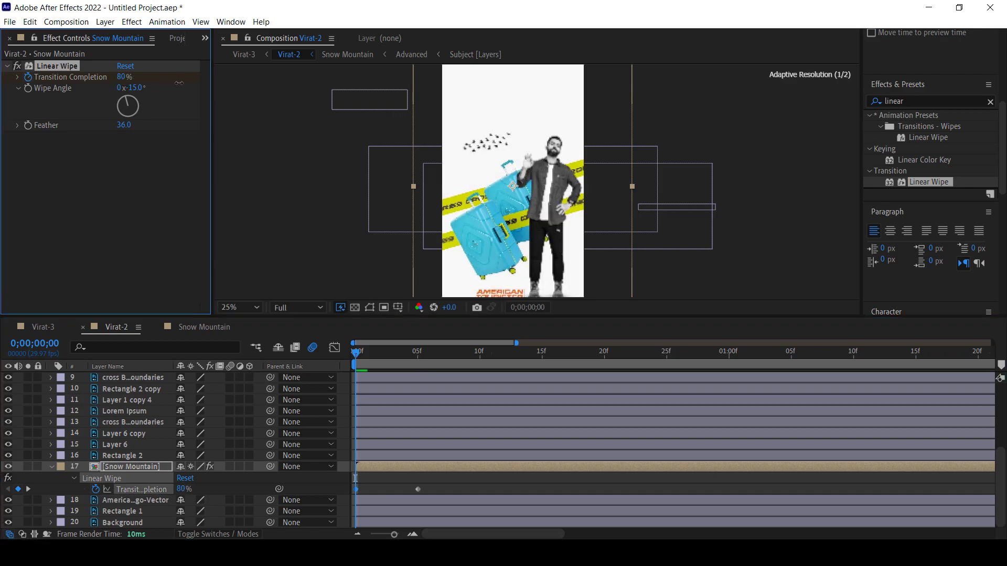
mouse_move(359, 352)
left_mouse_down()
mouse_move(340, 354)
mouse_move(388, 357)
left_mouse_up()
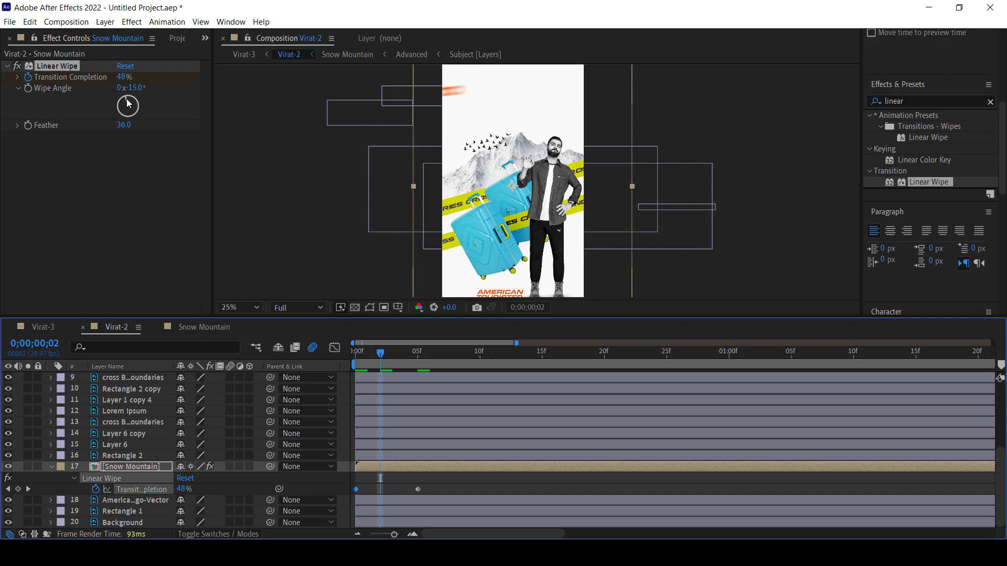
left_click_drag(125, 96, 133, 127)
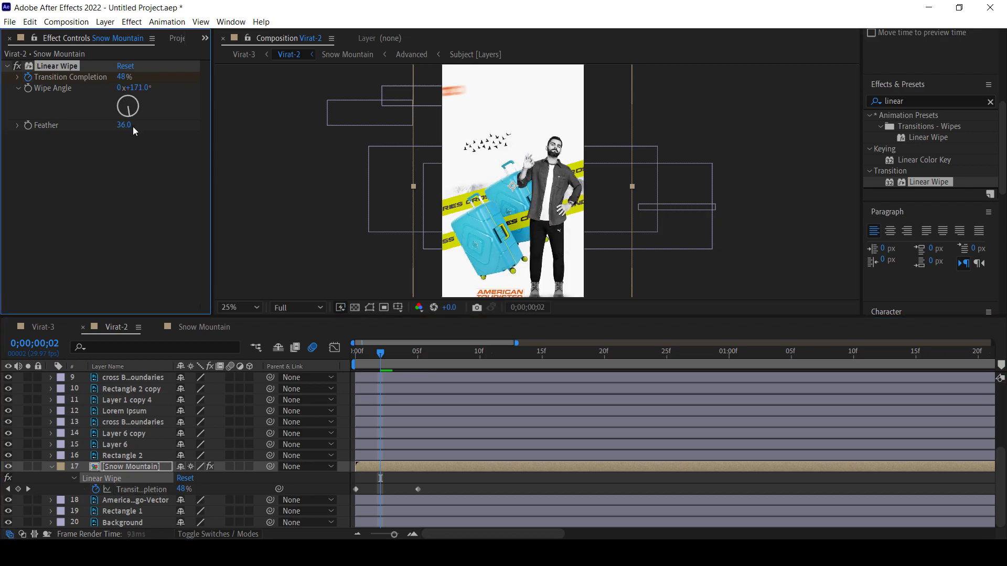
left_click_drag(375, 359, 414, 354)
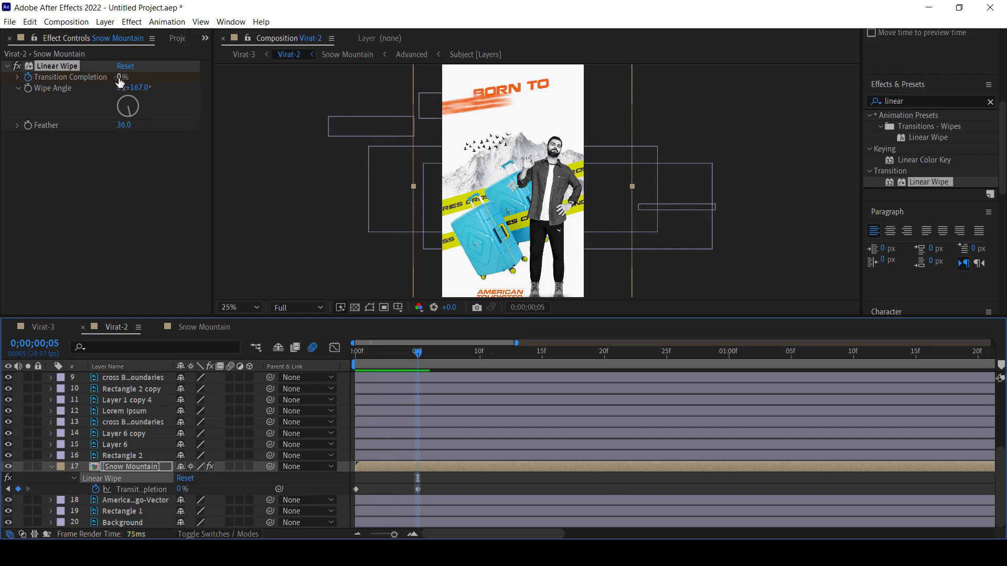
Set Transition Completion to 17% at frame 5 and play back the wipe.
left_click(84, 78)
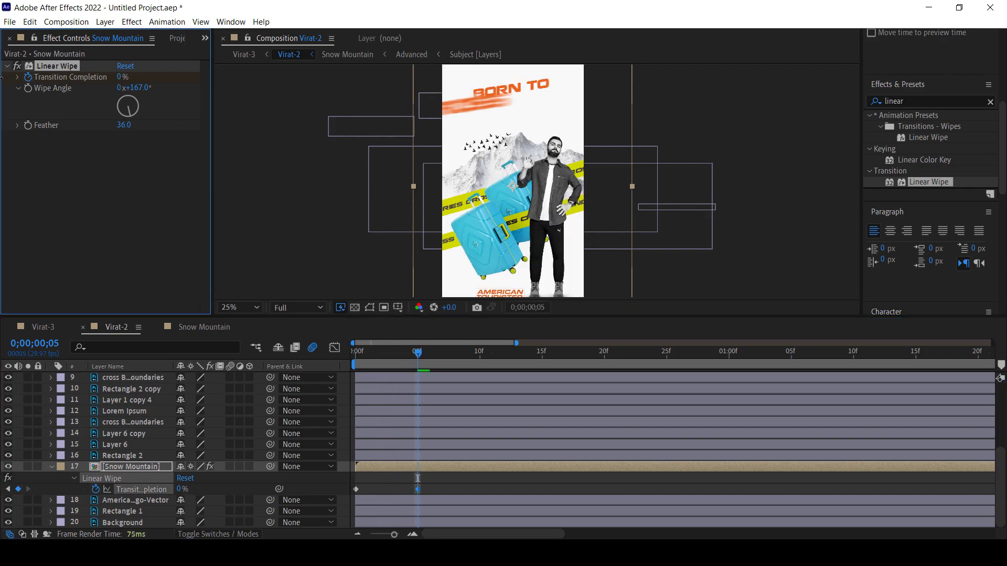
left_click_drag(116, 77, 119, 77)
mouse_move(414, 356)
left_mouse_down()
mouse_move(381, 356)
mouse_move(420, 356)
left_mouse_up()
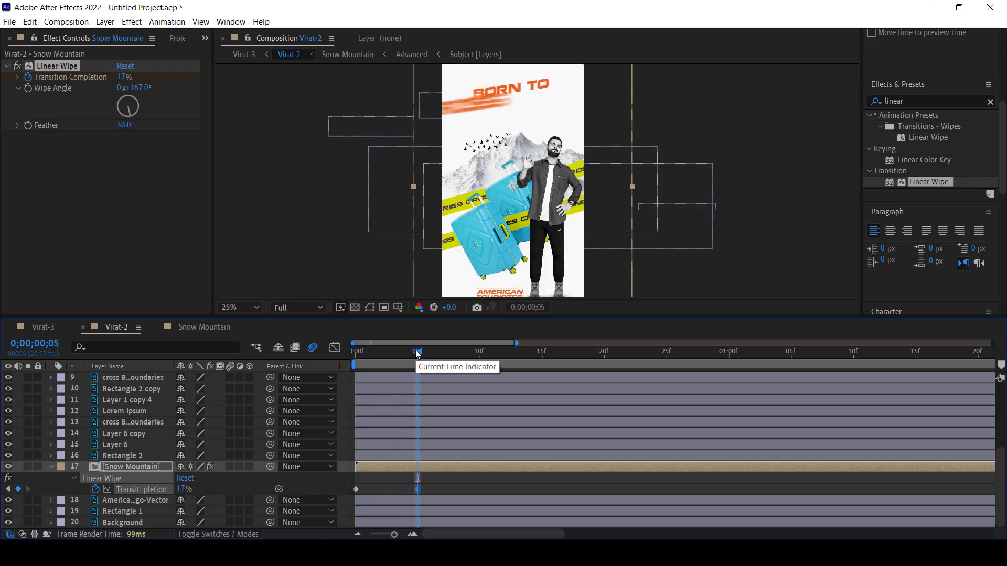
key("space")
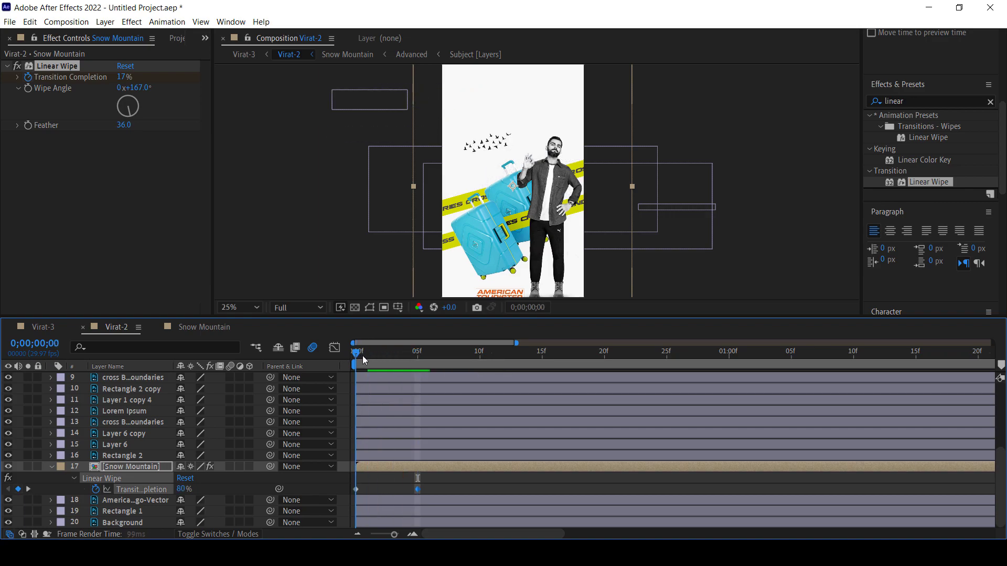
left_click_drag(409, 364, 418, 366)
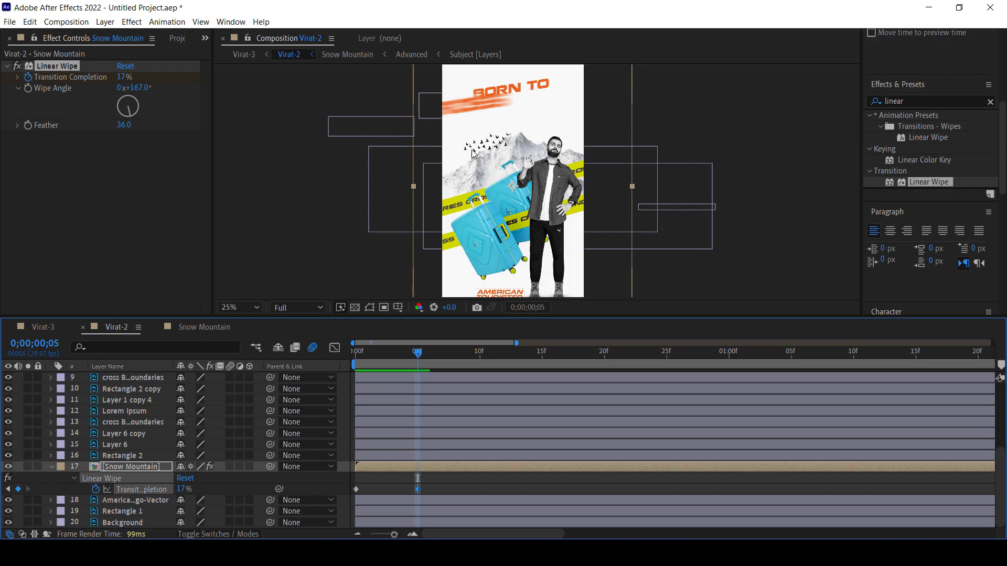
left_click(101, 444)
Select the birds layer, Layer 9, and start a Position keyframe at frame 0.
left_click(122, 435)
left_click(486, 150)
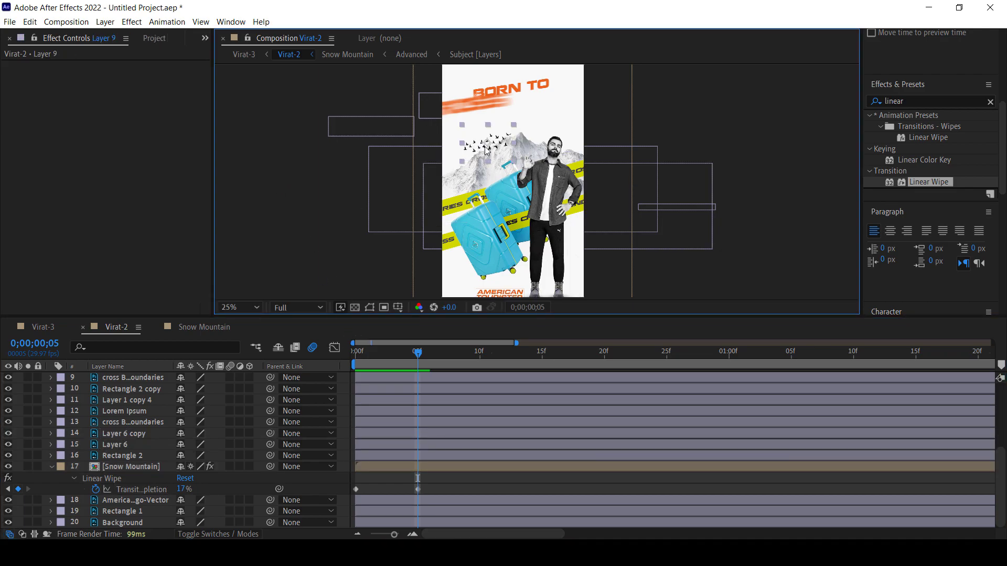
scroll(157, 438, "up", 2)
scroll(142, 431, "up", 2)
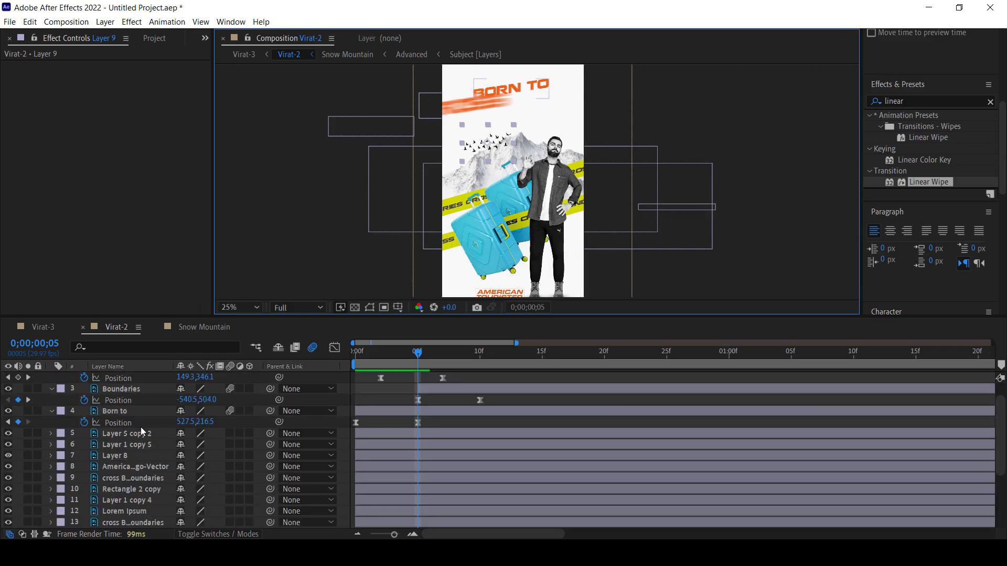
scroll(142, 431, "up", 1)
left_click(120, 376)
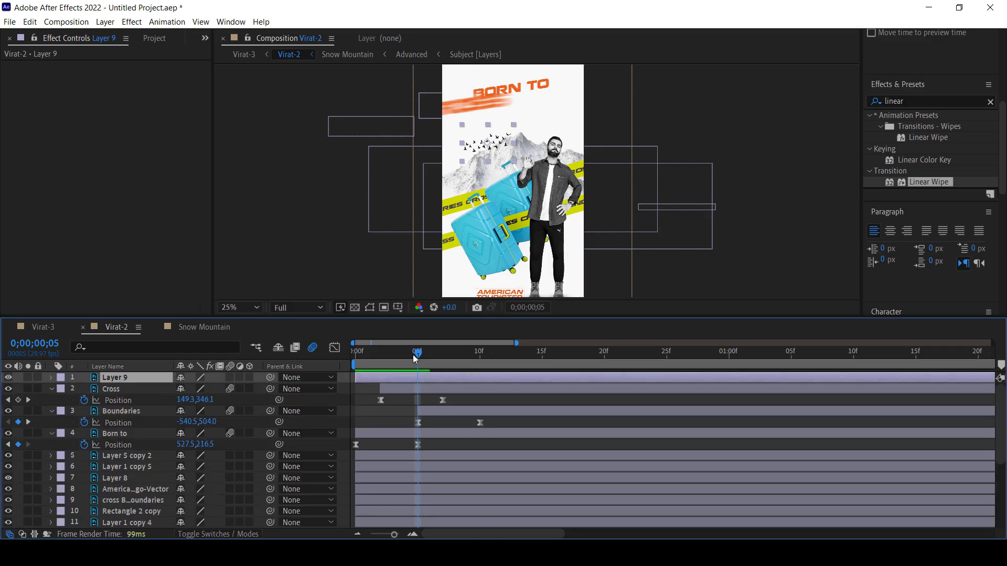
left_click_drag(415, 354, 356, 354)
key("p")
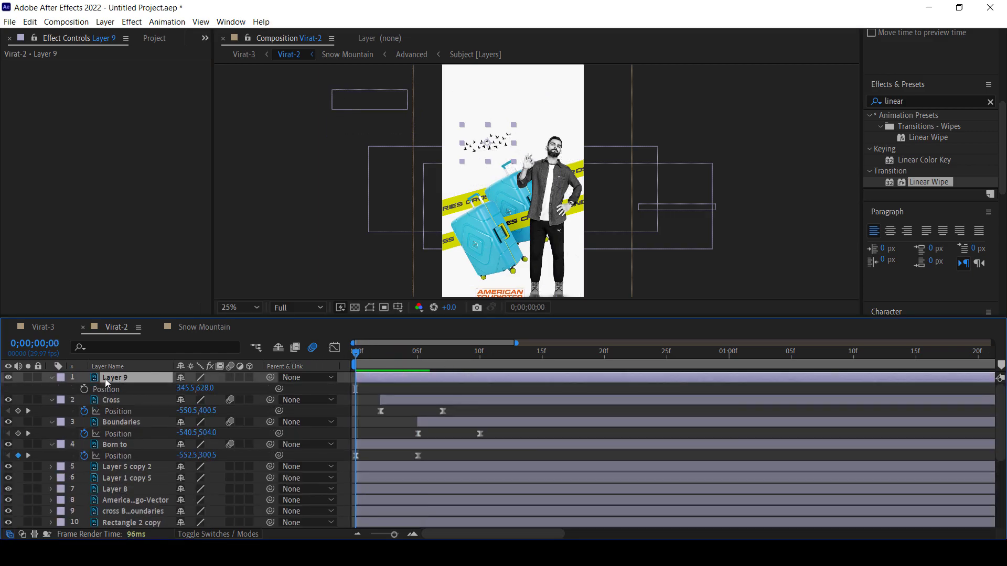
left_click(87, 389)
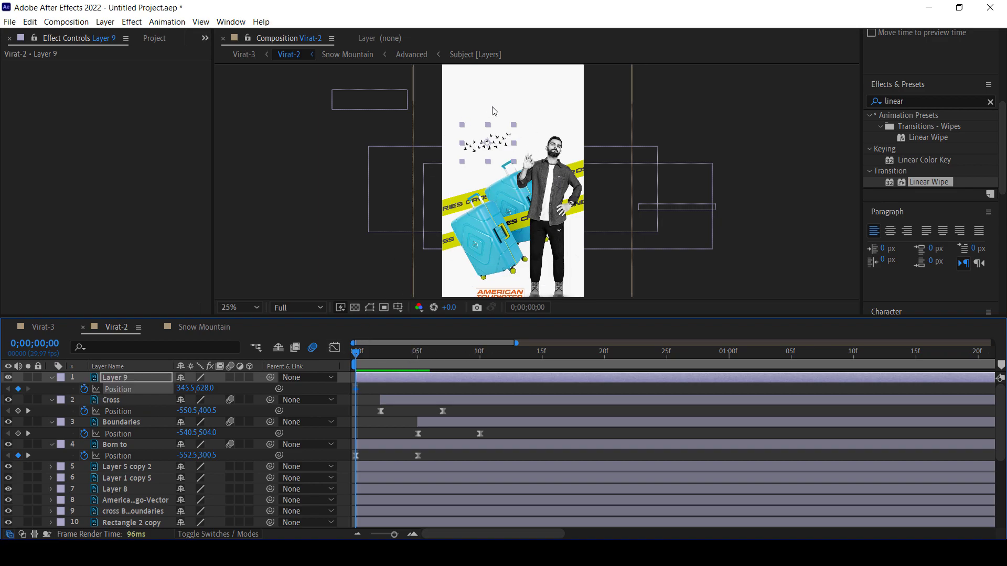
Add a Position keyframe at frame 20 and move the birds off-screen left at frame 0.
left_click_drag(356, 357, 430, 359)
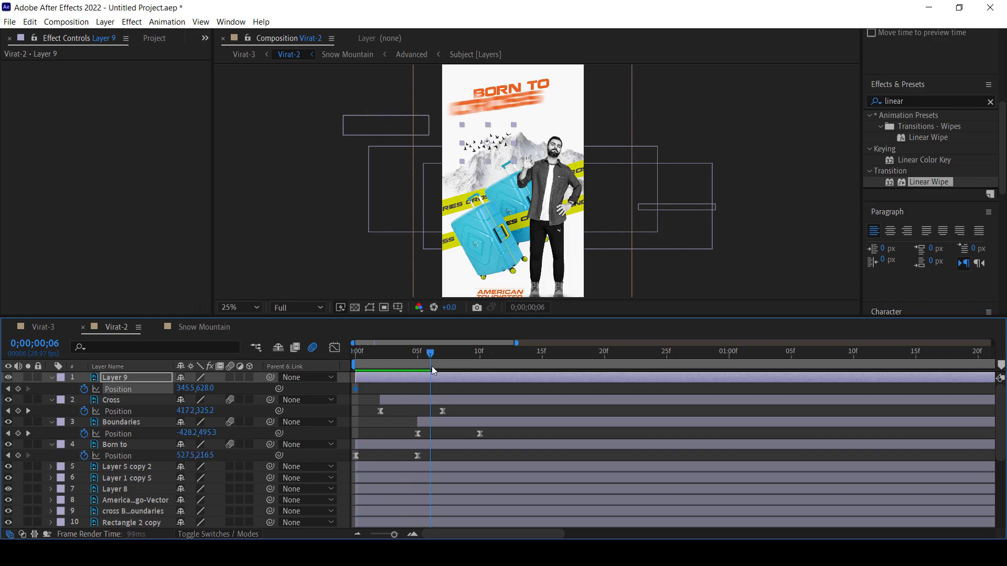
left_click_drag(510, 357, 604, 354)
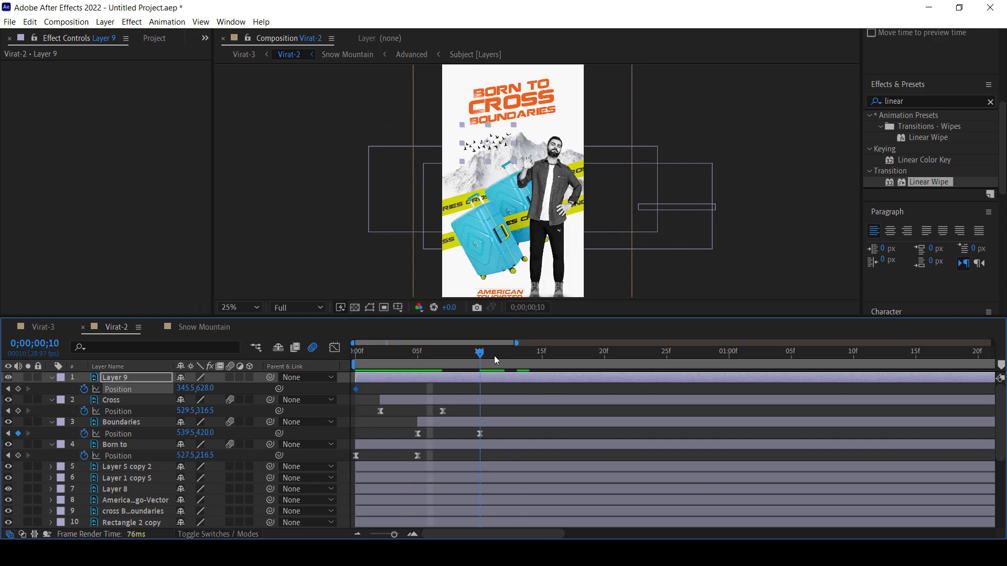
left_click(18, 389)
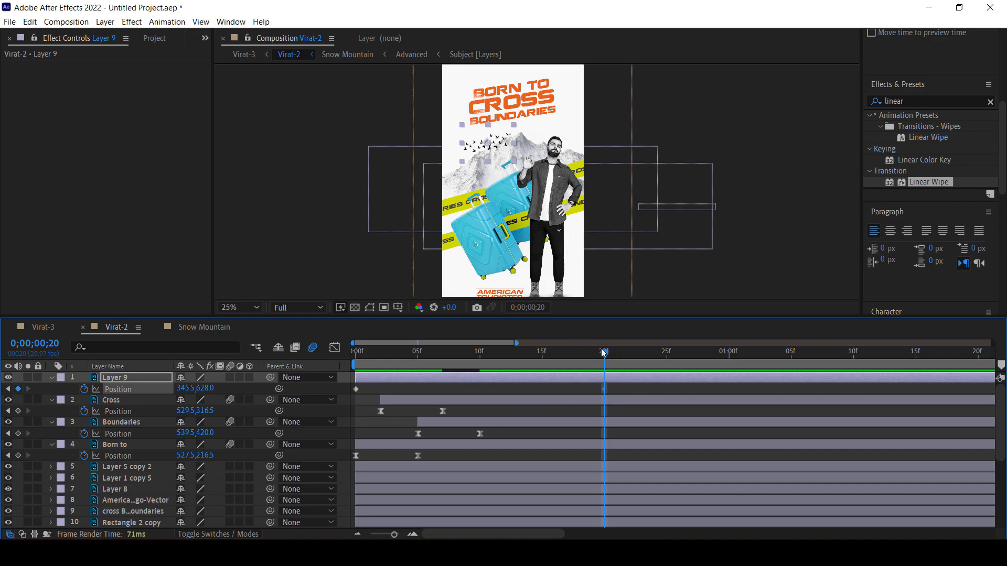
left_click_drag(604, 353, 356, 351)
left_click_drag(500, 143, 413, 143)
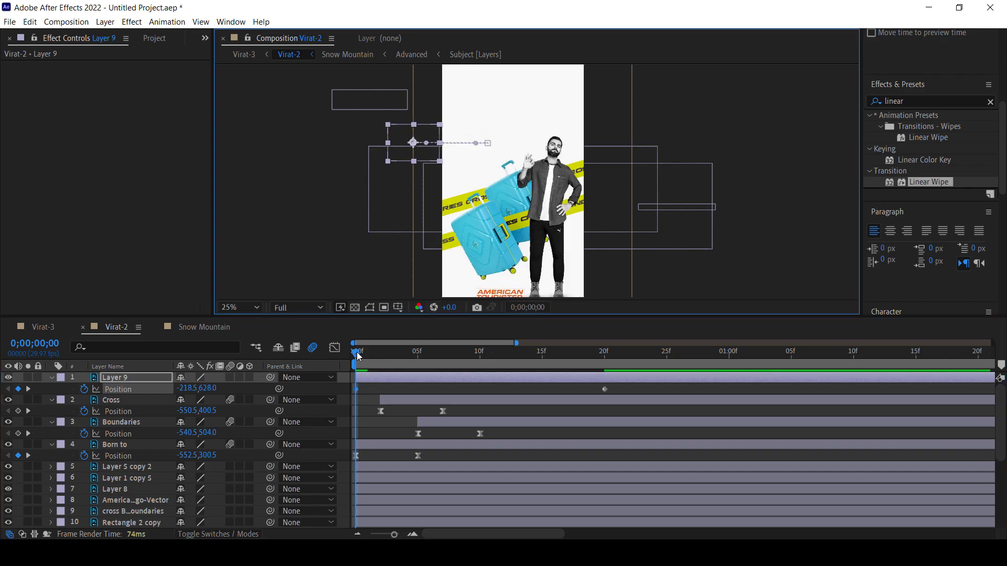
left_click_drag(357, 352, 589, 359)
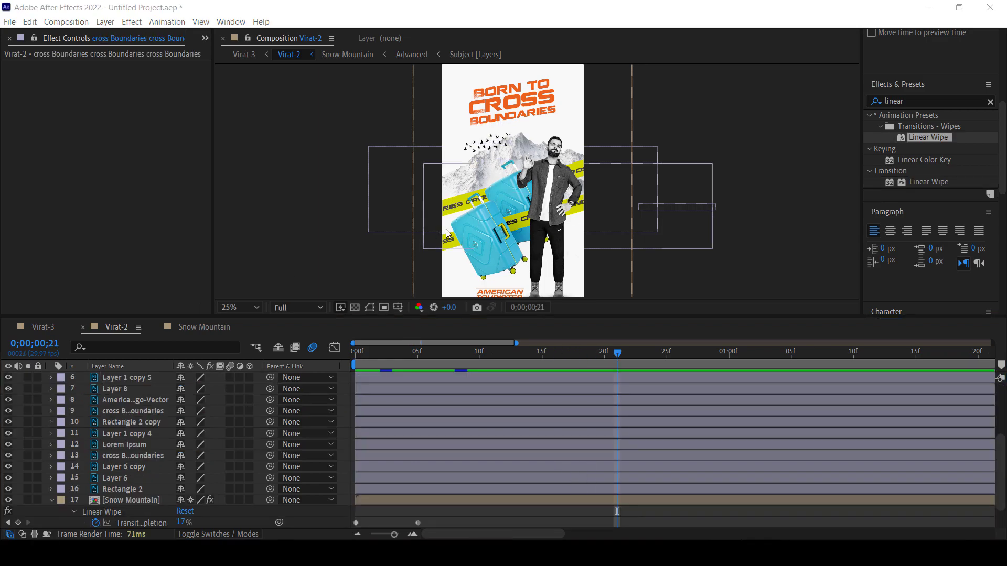
Apply a Linear Wipe to the cross Boundaries text layer.
left_click_drag(575, 351, 347, 351)
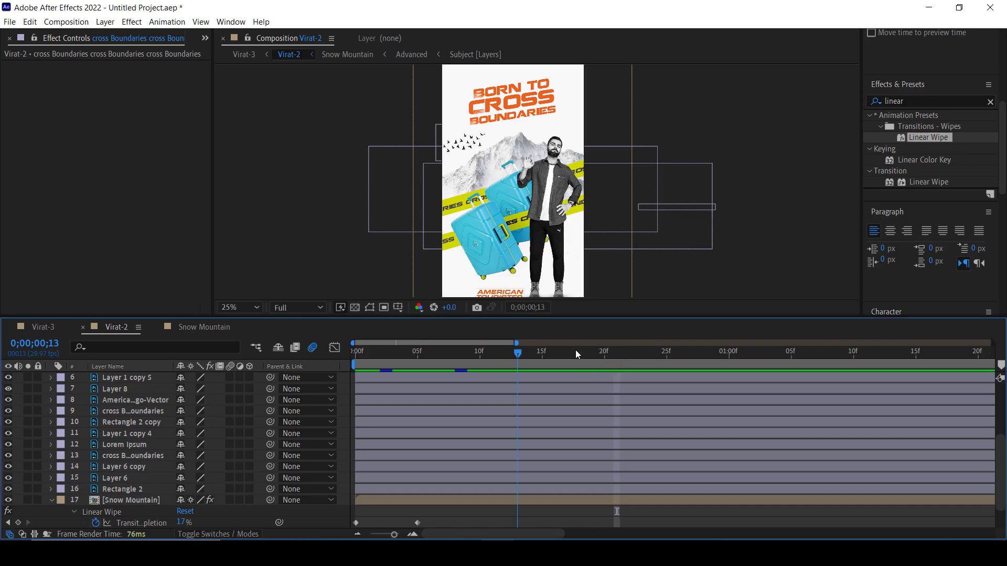
left_click(129, 400)
left_click(126, 411)
left_click(122, 423, "ctrl")
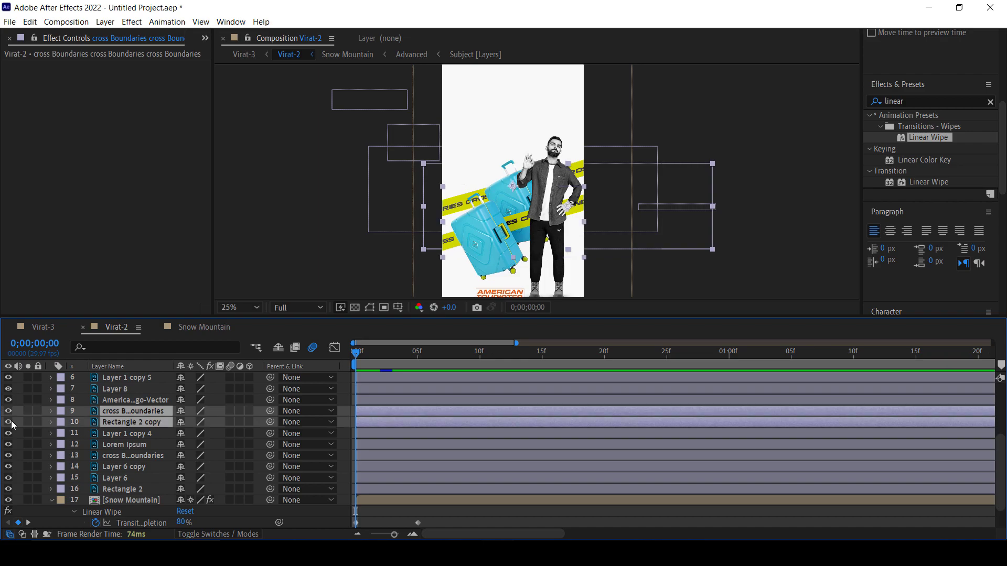
left_click(8, 422)
left_click(8, 422)
left_click(131, 401)
left_click(125, 410)
left_click(122, 422, "ctrl")
left_click_drag(900, 137, 111, 412)
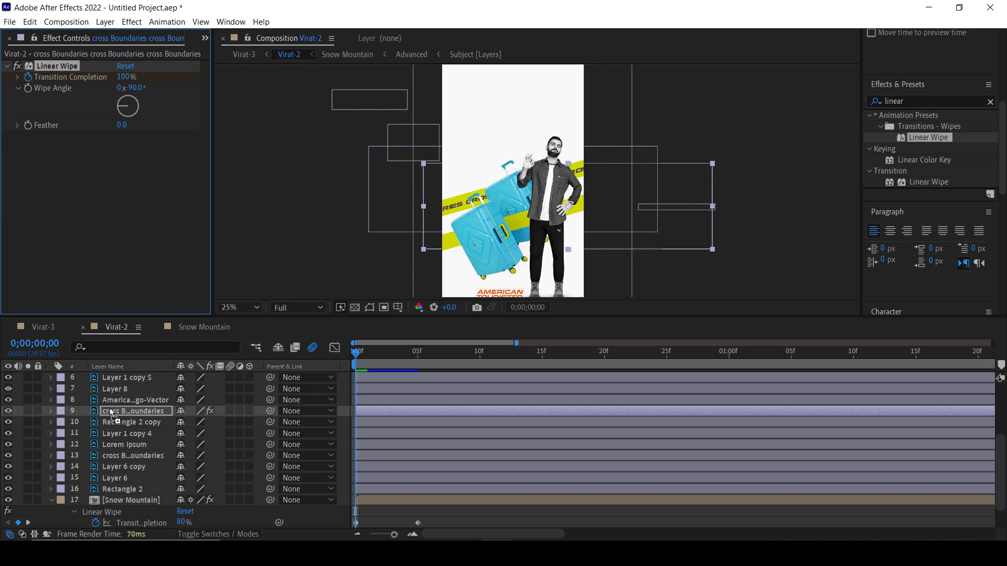
Apply a Linear Wipe to the Rectangle 2 copy band and scrub through the wipe.
left_click(133, 421)
left_click_drag(900, 138, 125, 422)
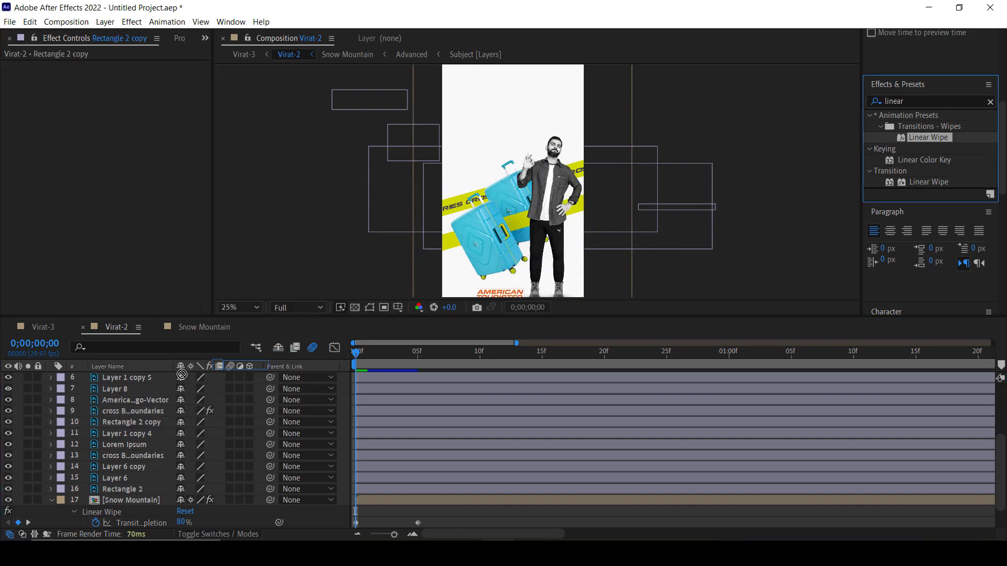
left_click_drag(362, 356, 409, 360)
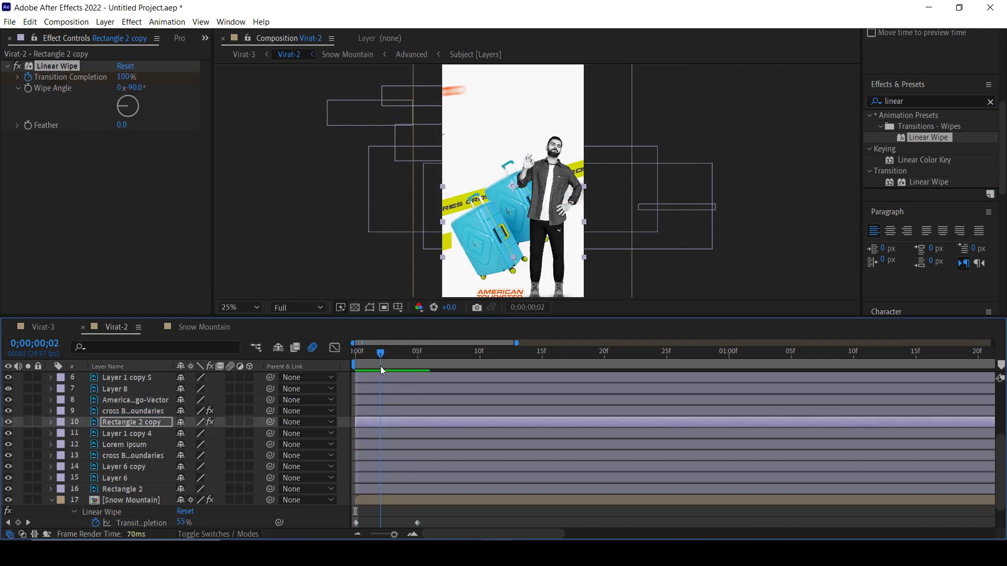
left_click_drag(450, 363, 592, 356)
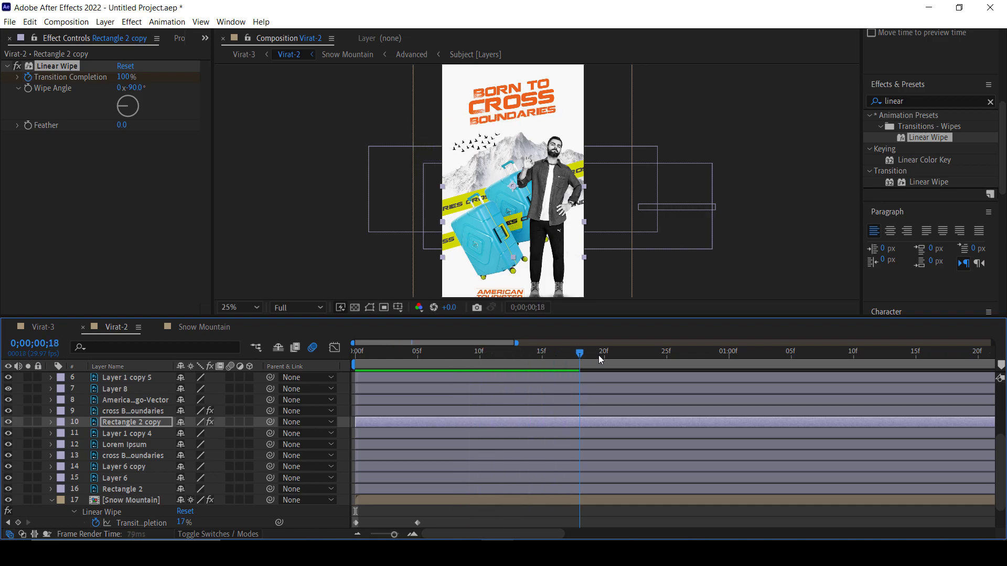
left_click_drag(466, 366, 411, 364)
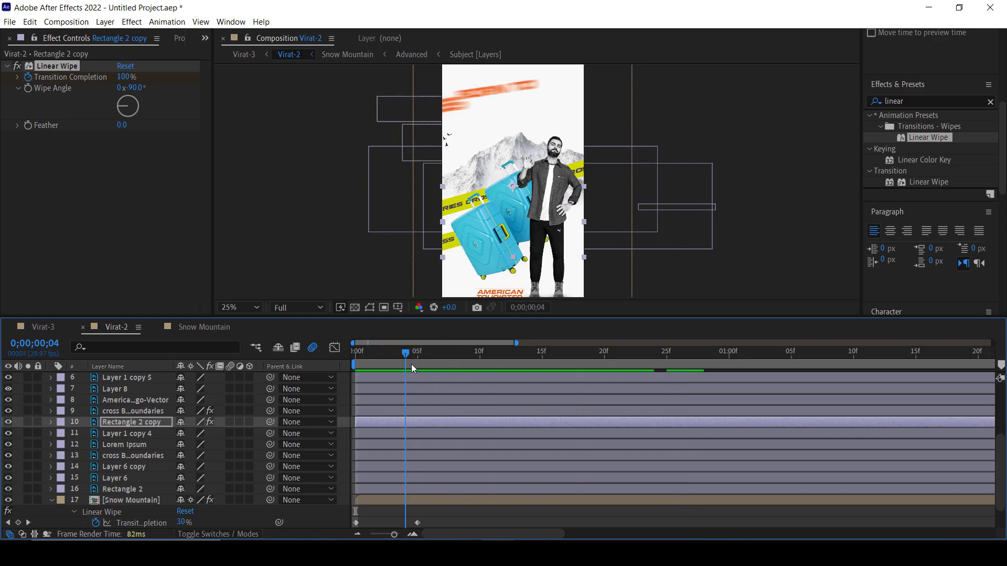
Feather the cross Boundaries wipe edge to 17 and check the softened wipe.
left_click(131, 412, "ctrl")
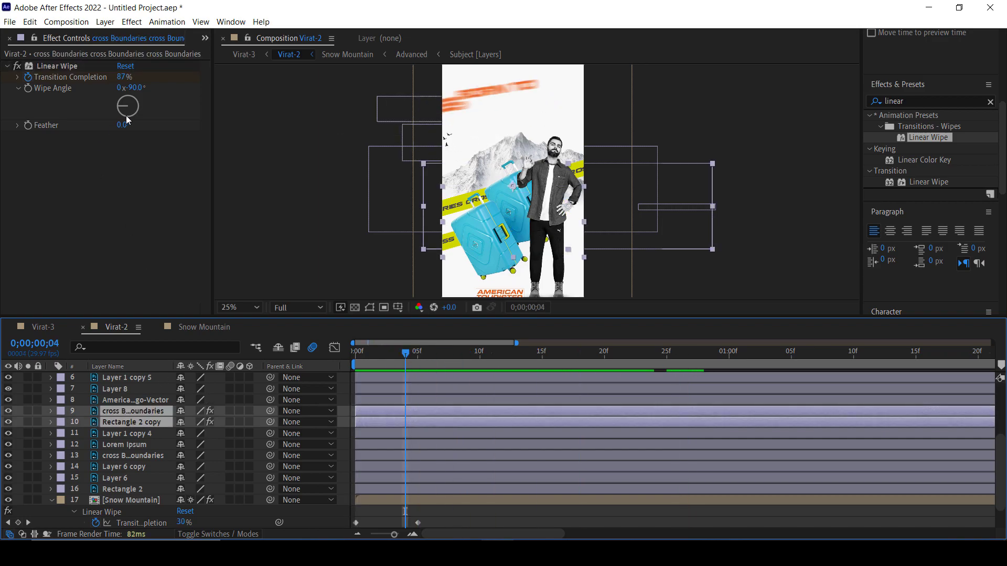
left_click_drag(128, 124, 141, 126)
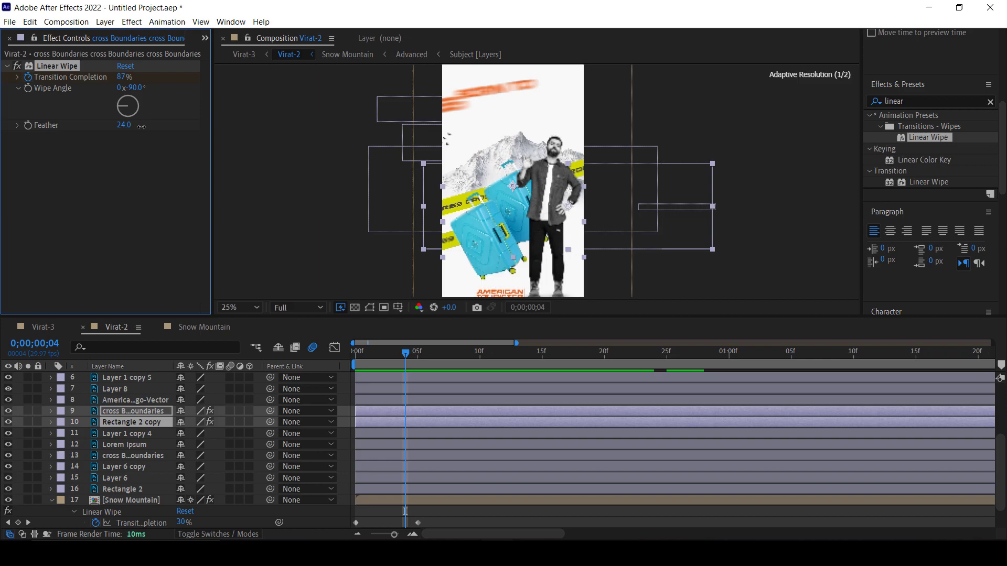
left_click_drag(383, 359, 554, 359)
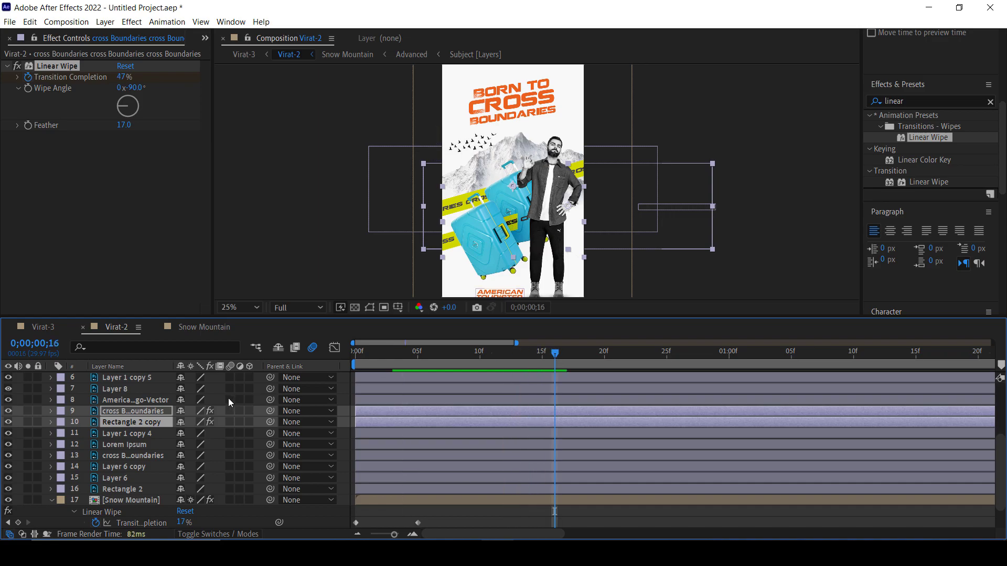
Move the Transition Completion end keyframes earlier so the wipes finish at 10f and 6f.
key("u")
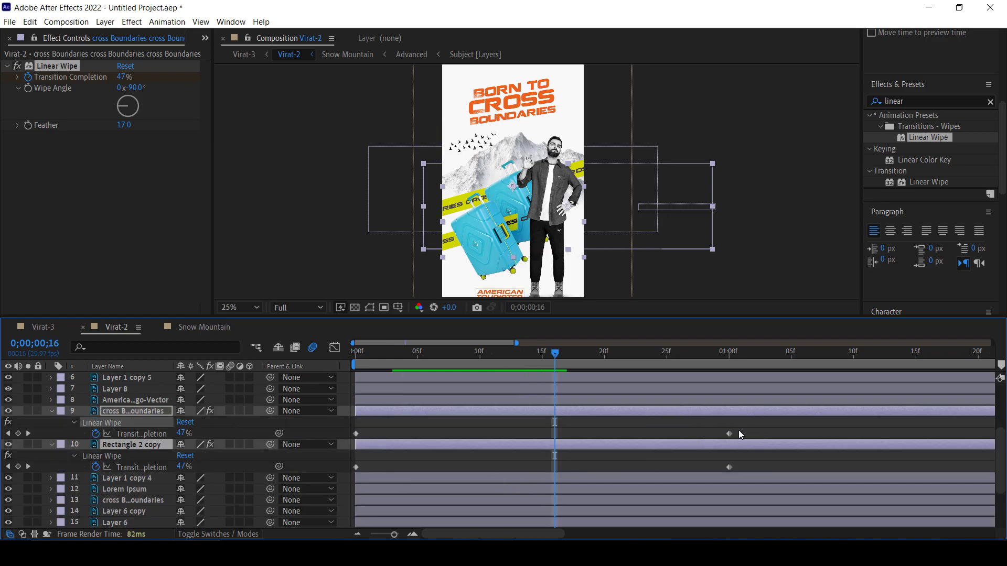
mouse_move(739, 429)
left_mouse_down()
mouse_move(717, 470)
mouse_move(577, 467)
mouse_move(487, 446)
mouse_move(454, 471)
mouse_move(429, 463)
left_mouse_up()
left_click(483, 457)
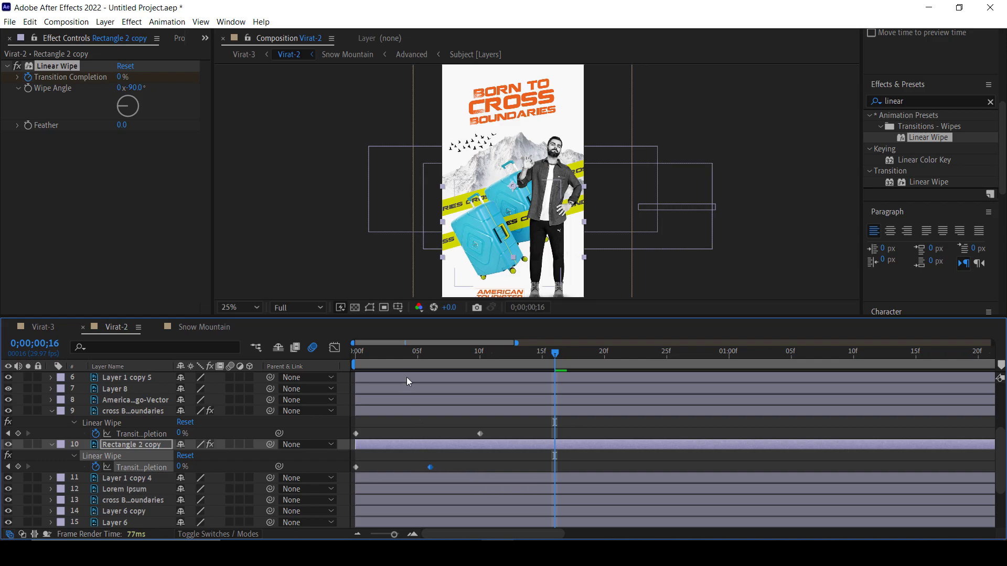
mouse_move(391, 362)
left_mouse_down()
mouse_move(358, 361)
mouse_move(442, 371)
mouse_move(355, 375)
mouse_move(478, 384)
left_mouse_up()
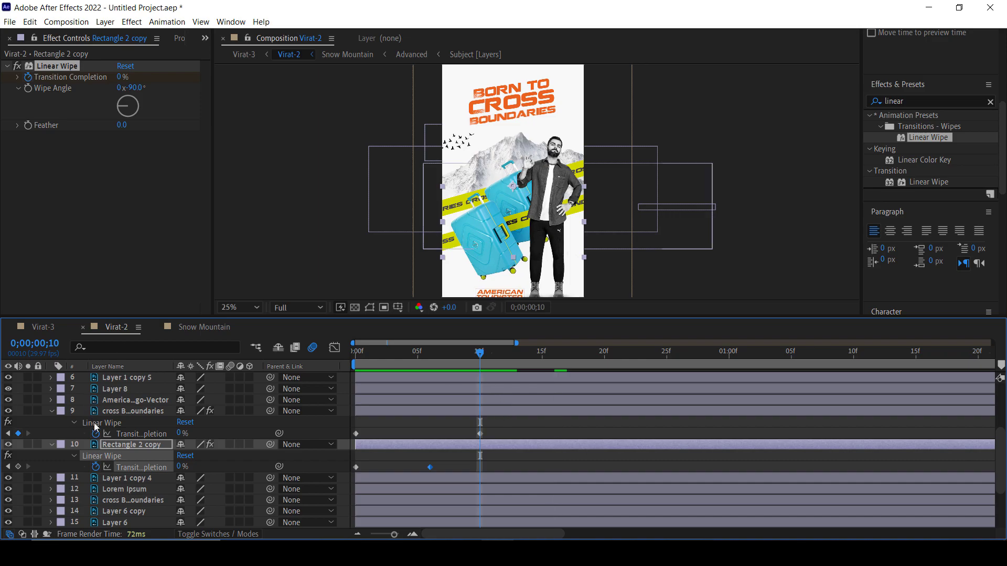
left_click_drag(461, 358, 393, 378)
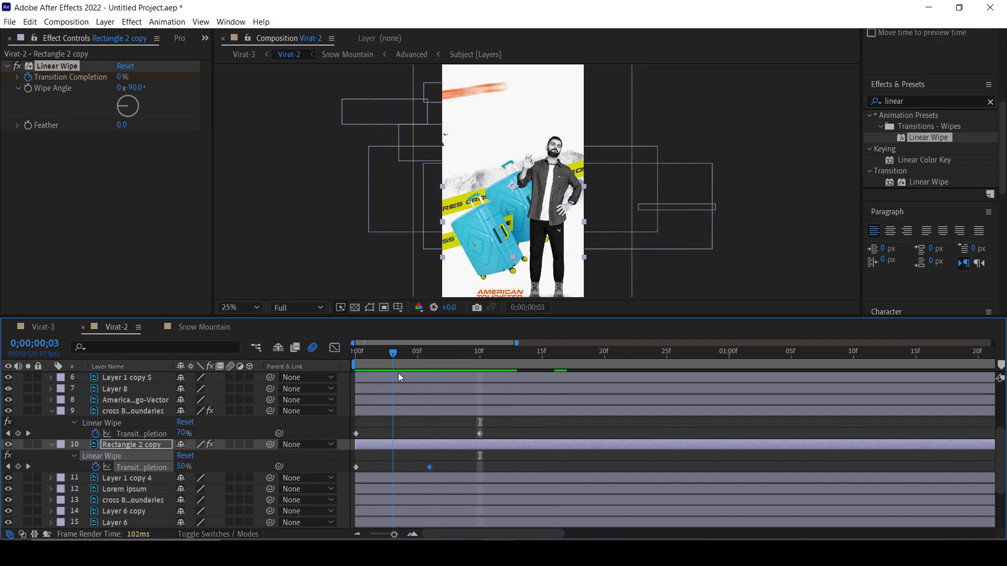
Feather the Rectangle 2 copy wipe edge to 31 and preview where the wipe ends.
left_click(122, 411)
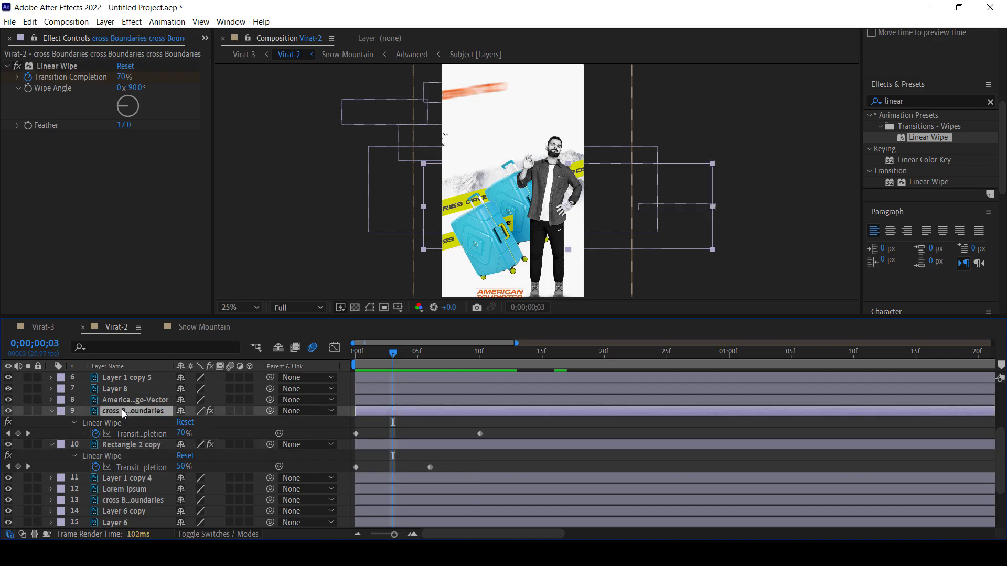
left_click(131, 445)
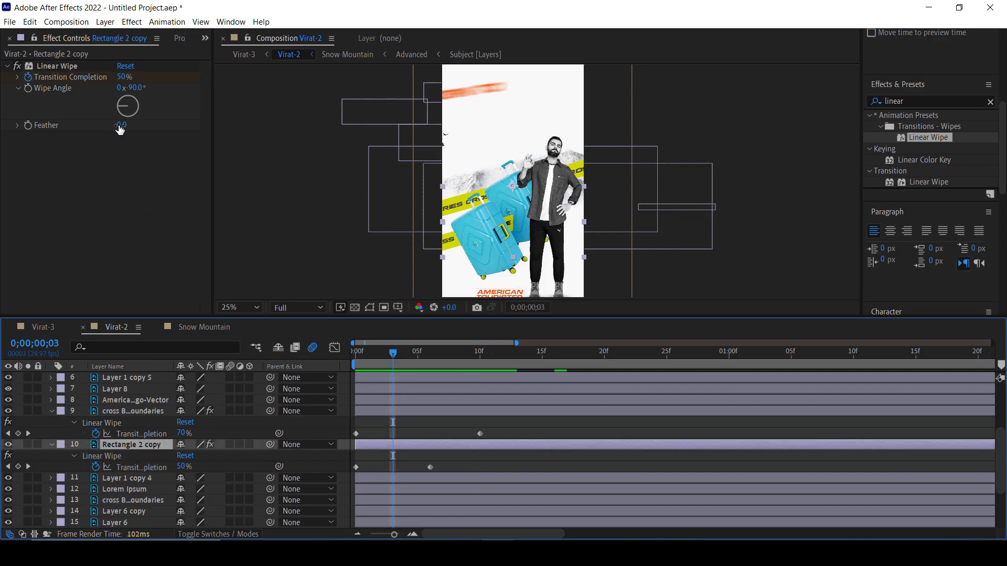
left_click_drag(120, 125, 142, 129)
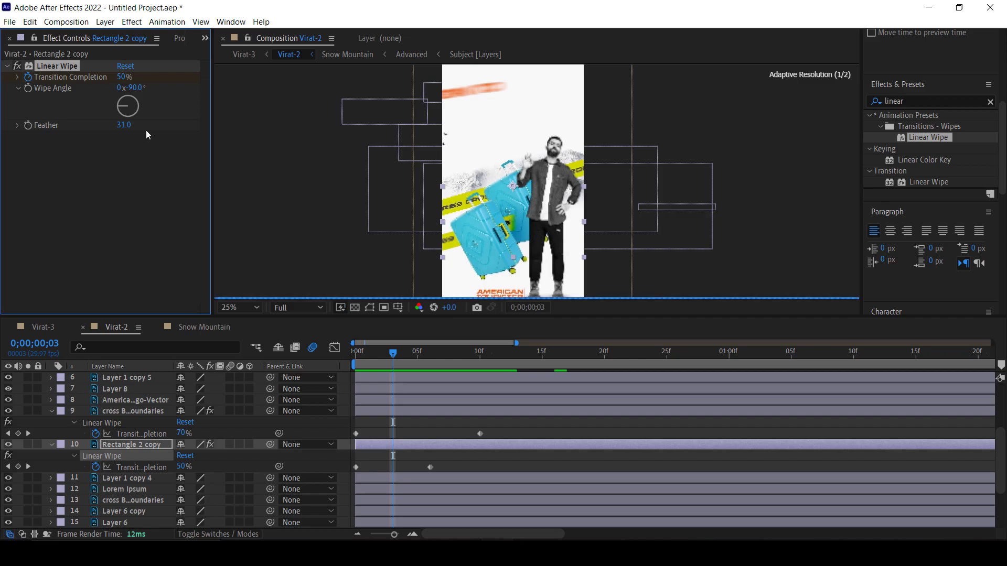
left_click(409, 355)
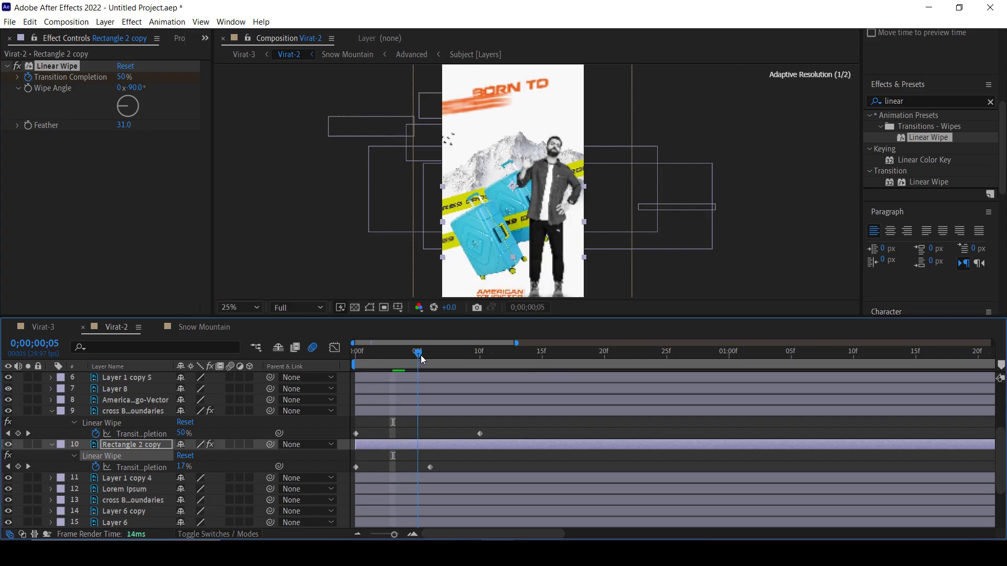
left_click_drag(410, 358, 476, 366)
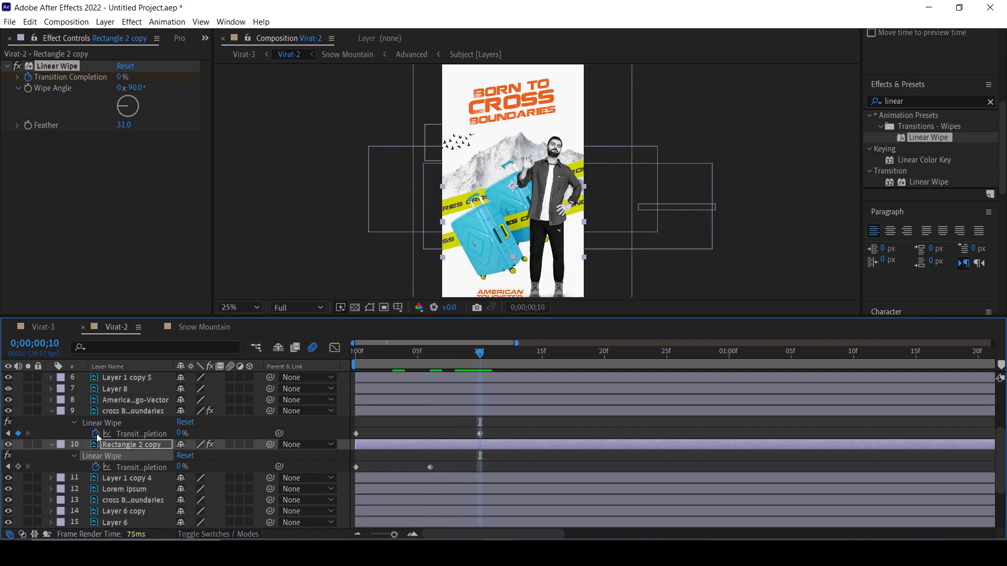
left_click(58, 68)
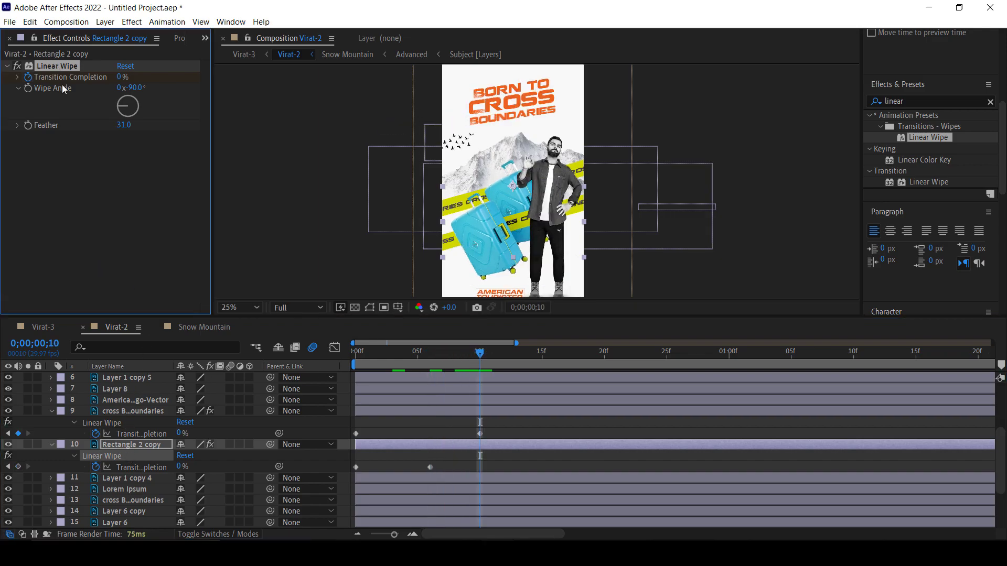
Paste the feathered Linear Wipe at frame 0 onto the second cross Boundaries layer and Rectangle 2.
left_click(126, 411)
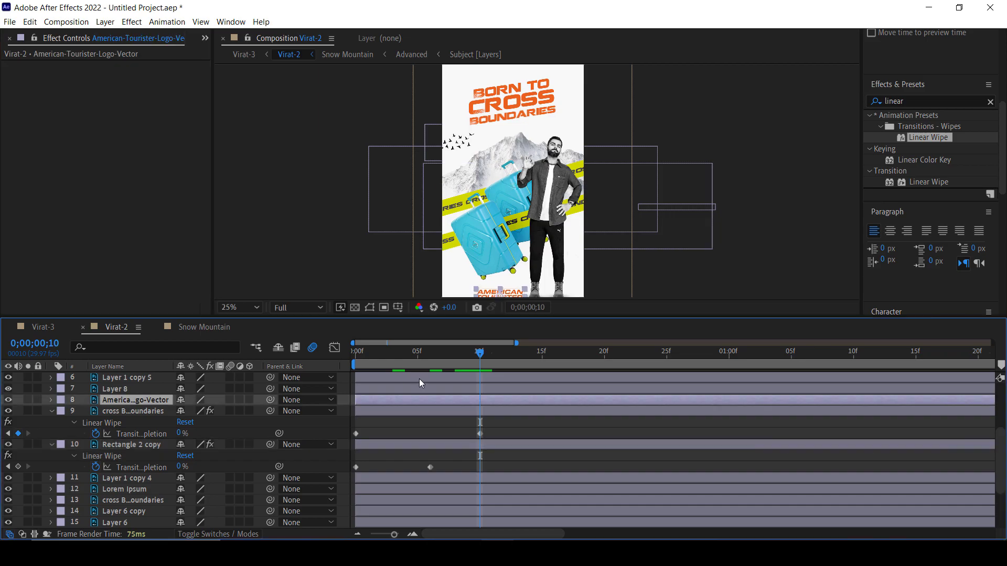
left_click(448, 210)
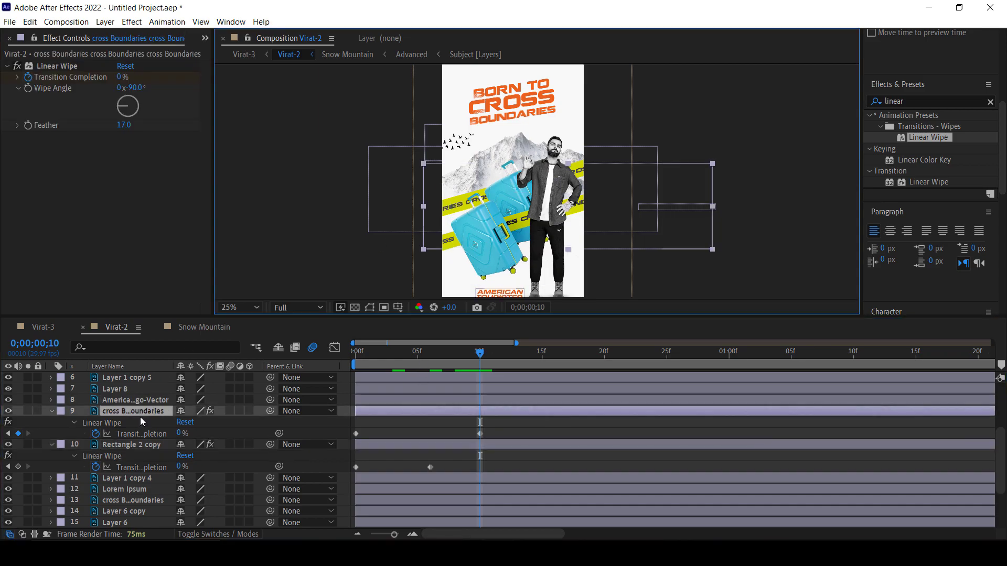
scroll(125, 416, "up", 3)
scroll(124, 415, "up", 3)
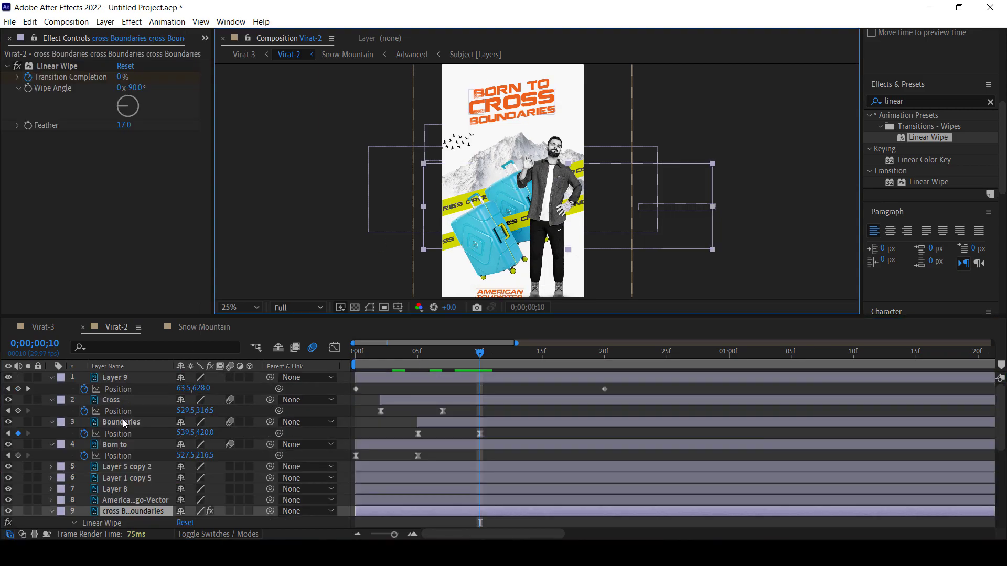
scroll(124, 425, "down", 2)
scroll(128, 420, "down", 2)
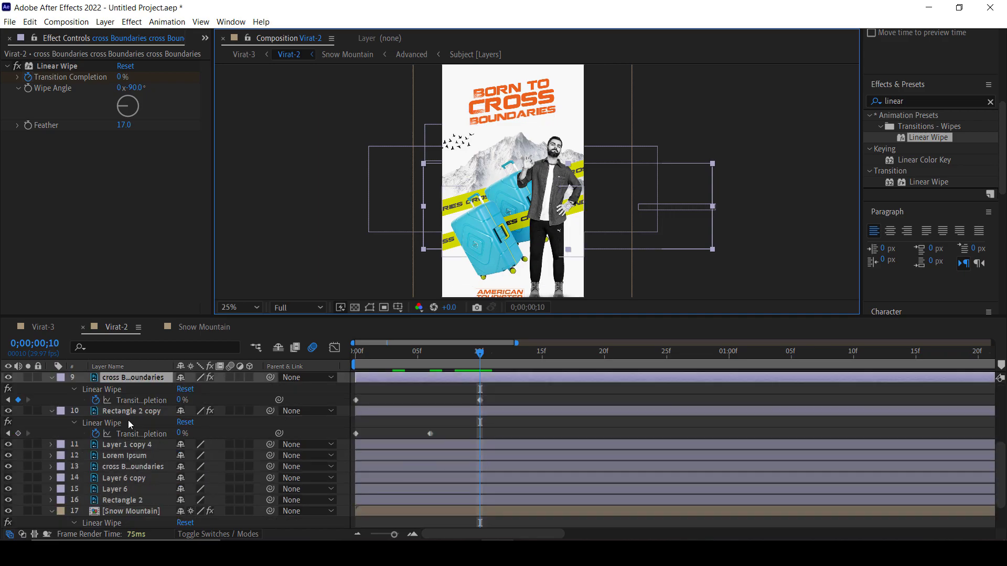
scroll(128, 420, "down", 2)
left_click(130, 423)
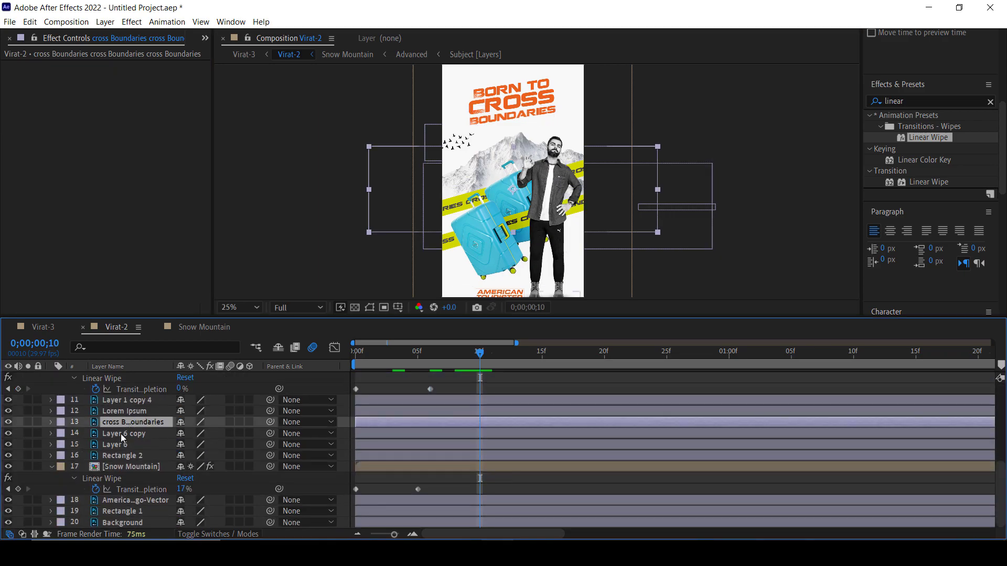
left_click(116, 453, "ctrl")
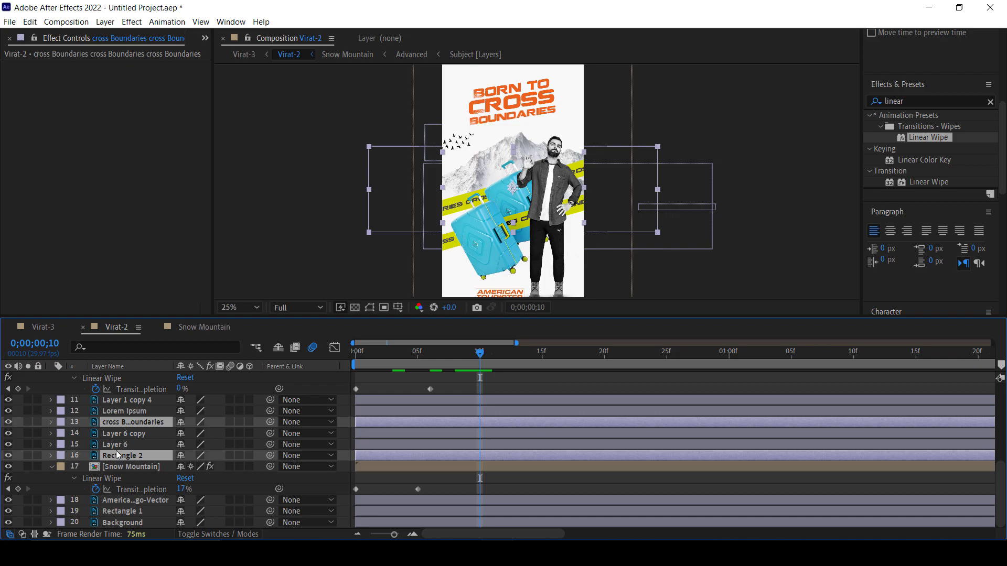
left_click(8, 455)
left_click(9, 455)
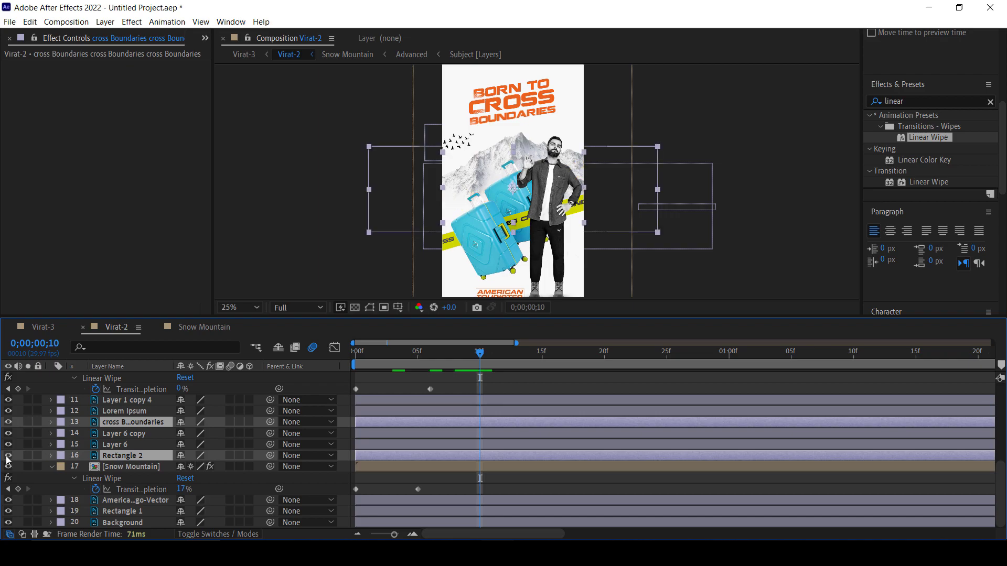
left_click_drag(407, 355, 356, 355)
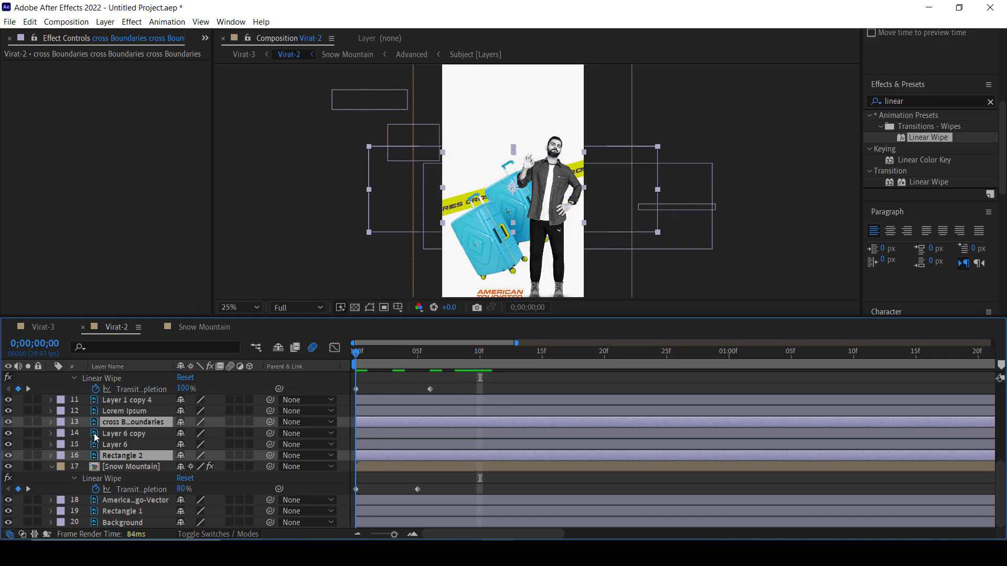
key("ctrl+v")
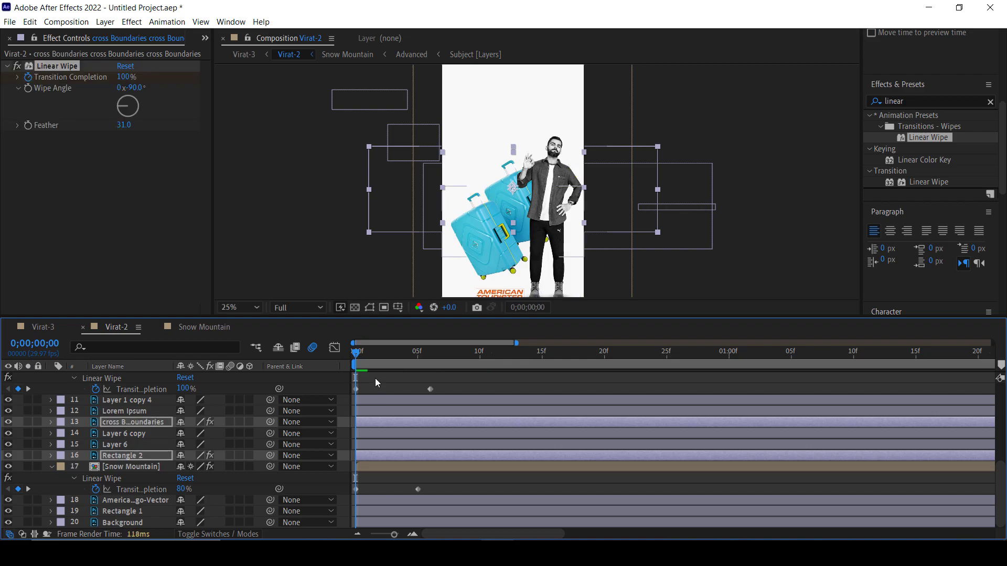
key("u")
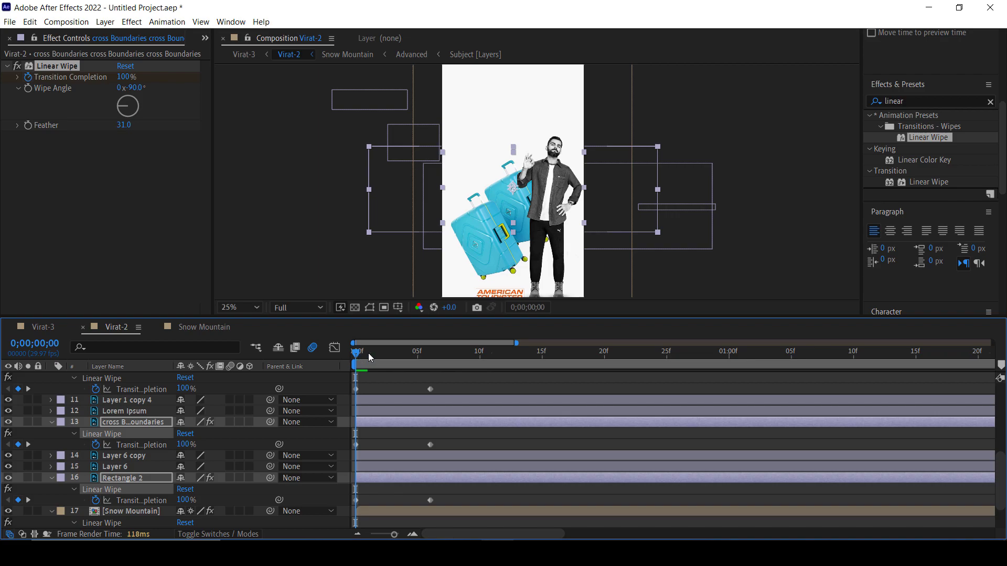
mouse_move(369, 357)
left_mouse_down()
mouse_move(441, 359)
mouse_move(392, 367)
mouse_move(433, 367)
left_mouse_up()
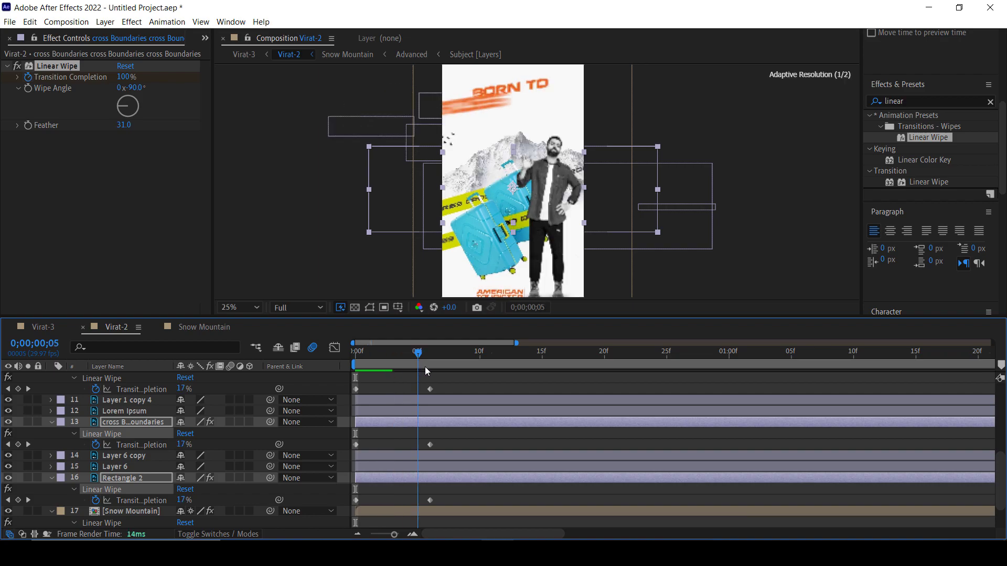
left_click(131, 421)
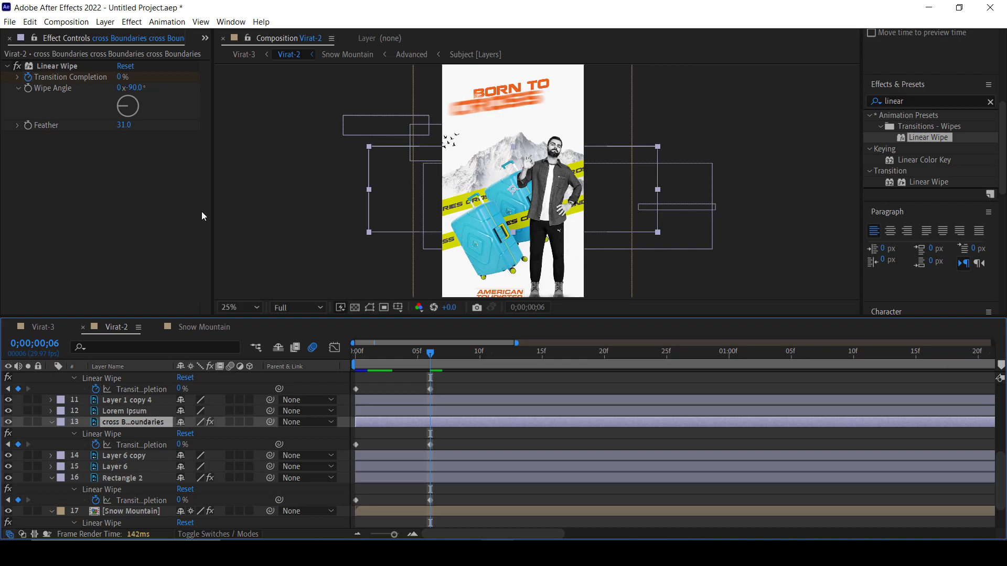
Set Rectangle 2's Linear Wipe angle to 90° and check the opening frames.
left_click(135, 88)
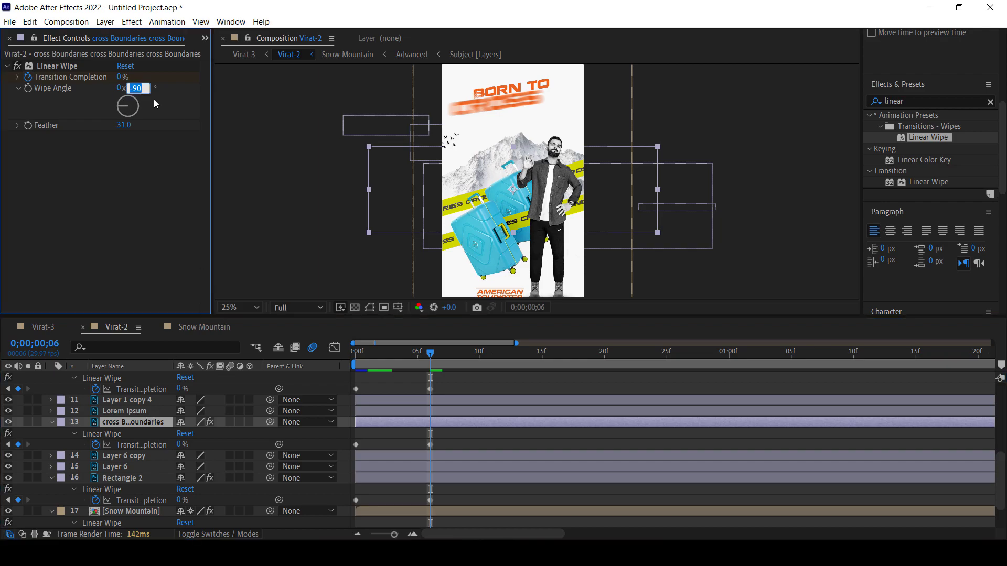
type("90")
key("Return")
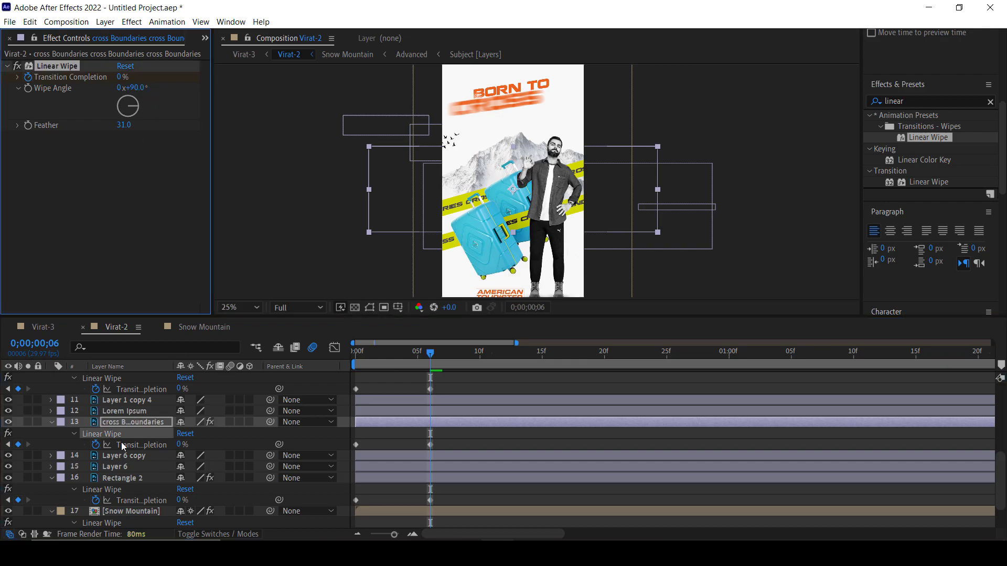
left_click(122, 477)
left_click(135, 88)
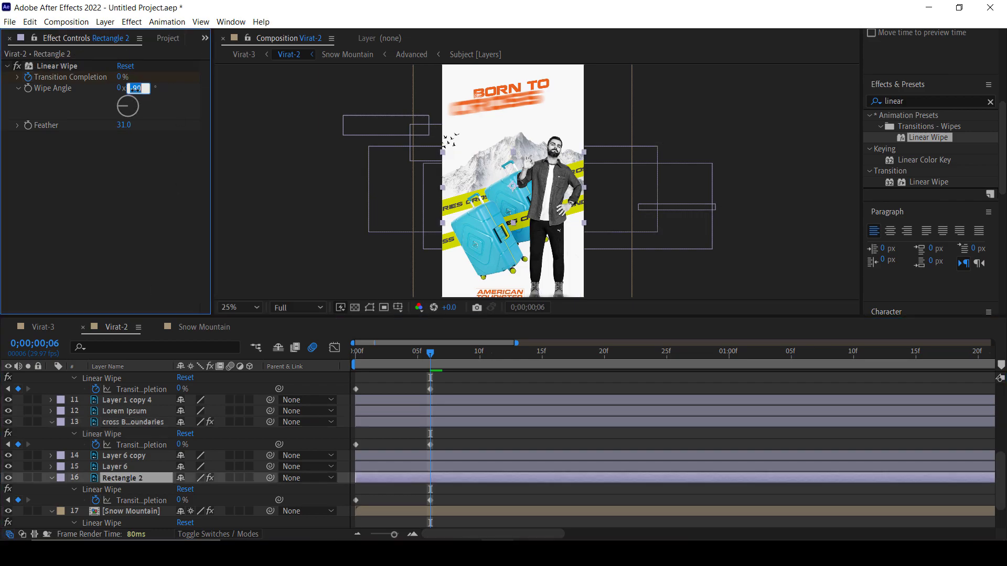
type("90")
key("Return")
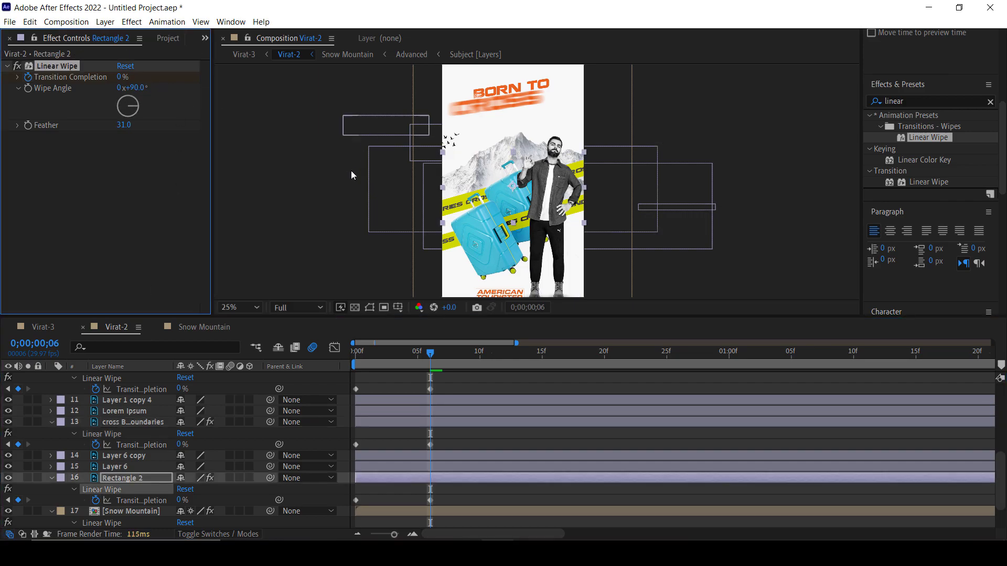
left_click(403, 352)
mouse_move(369, 354)
left_mouse_down()
mouse_move(328, 355)
mouse_move(390, 362)
left_mouse_up()
left_click(378, 360)
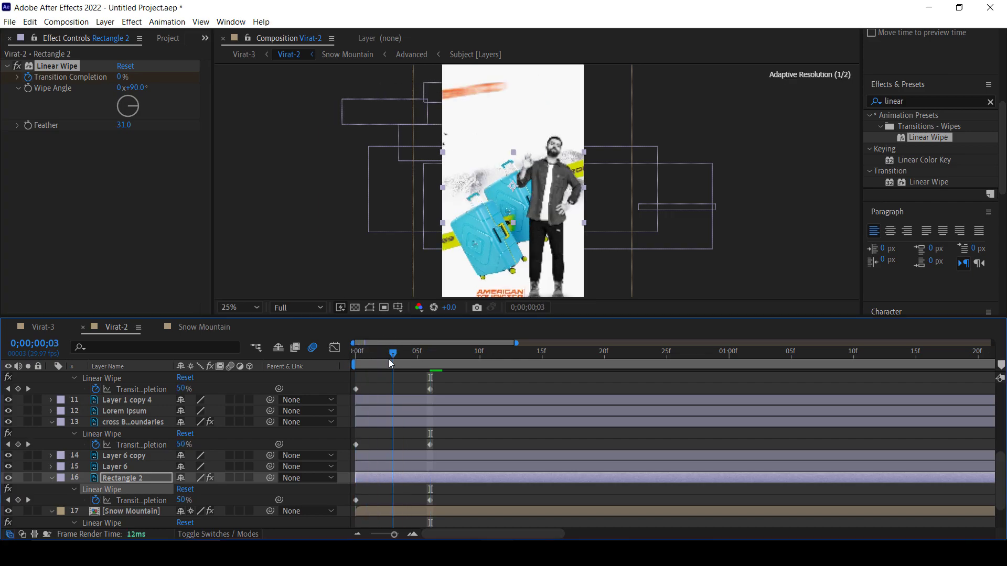
key("Page_Down")
key("Page_Down")
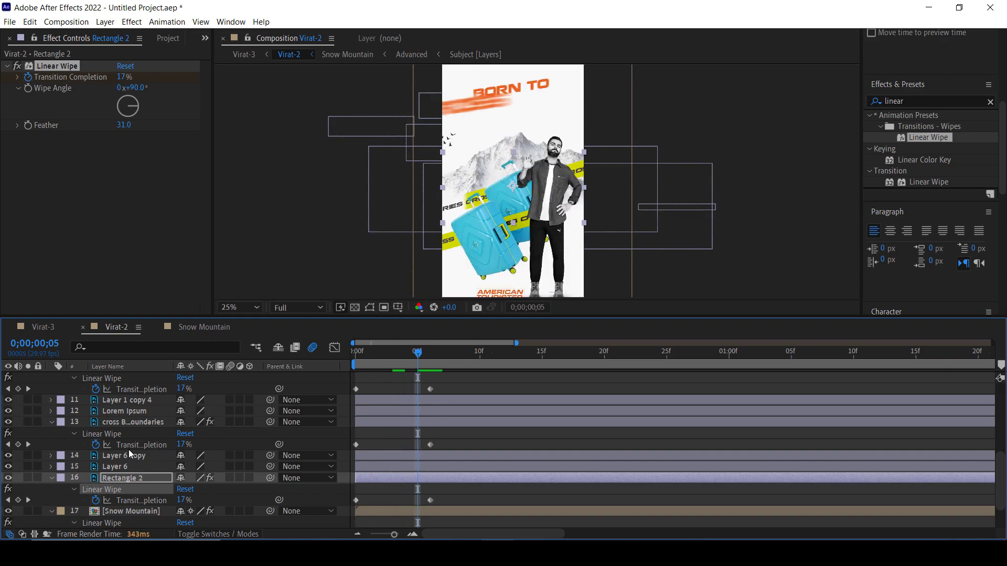
left_click(128, 478)
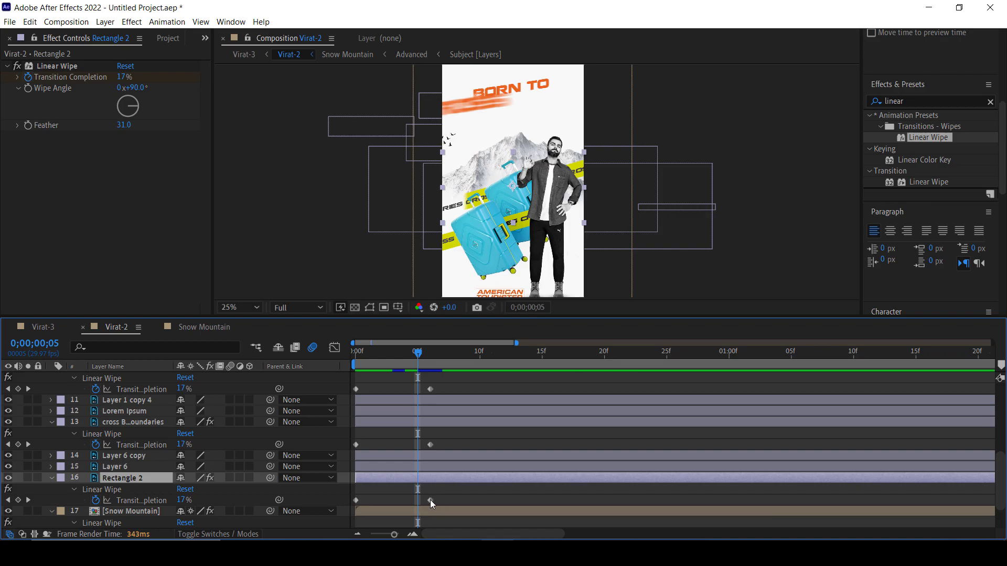
Place Rectangle 2's wipe end keyframe on frame 4 and preview the opening frames.
left_click_drag(432, 504, 408, 501)
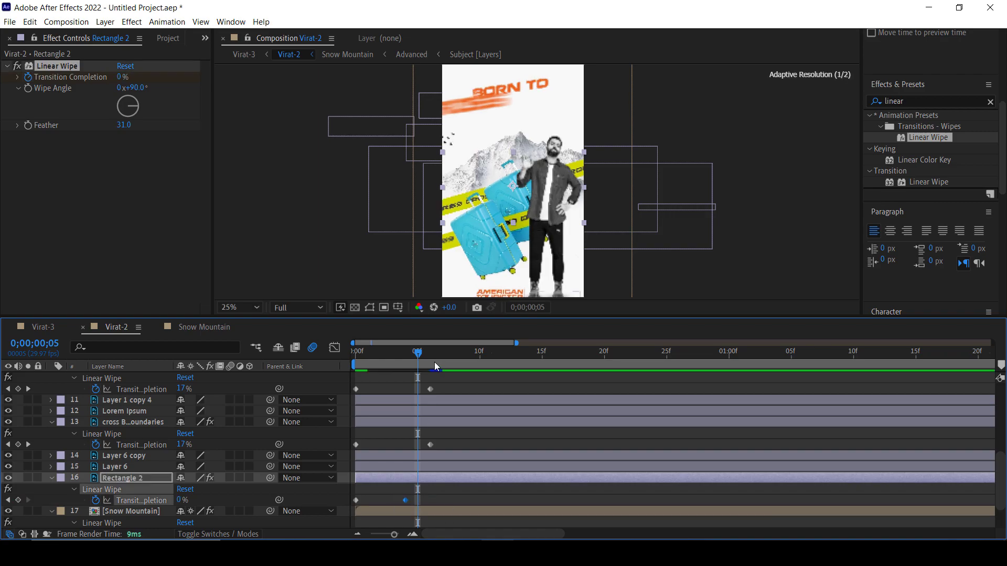
left_click_drag(403, 350, 416, 355)
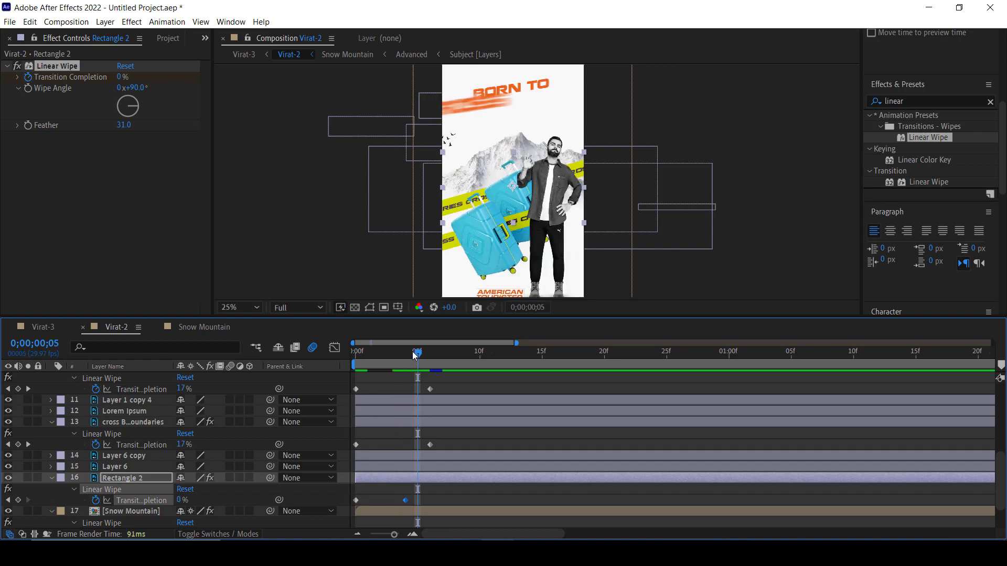
left_click_drag(406, 501, 418, 502)
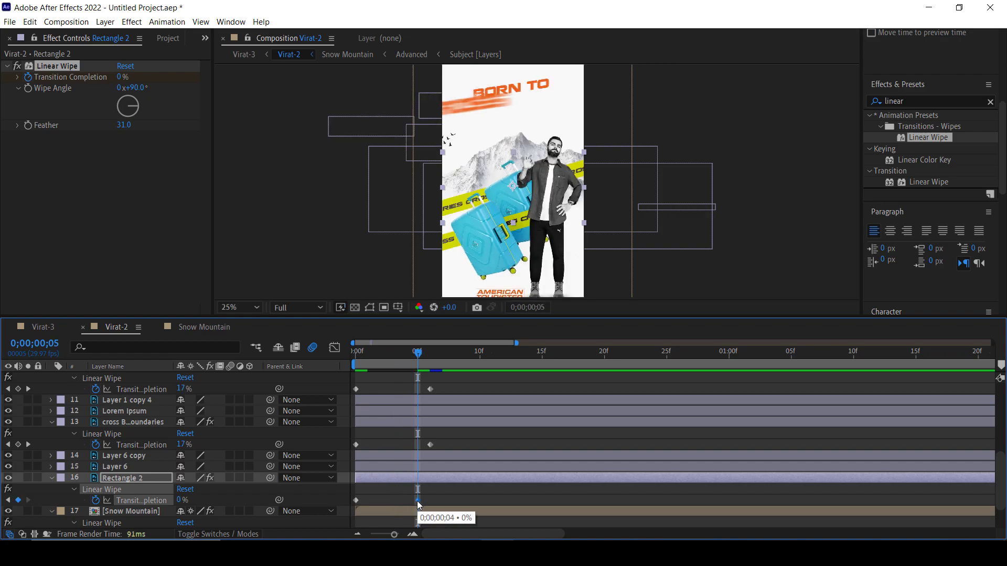
left_click(406, 354)
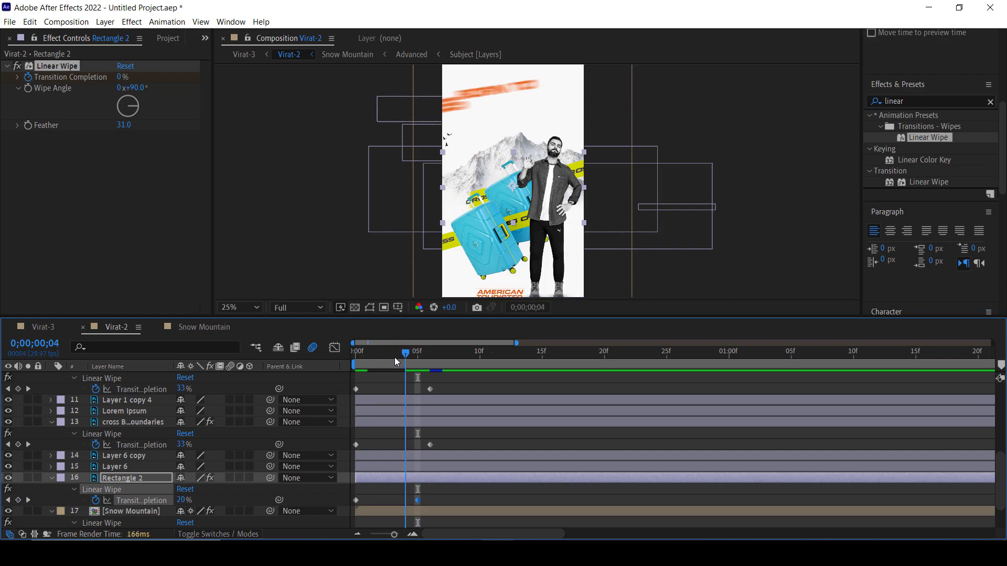
left_click(417, 500)
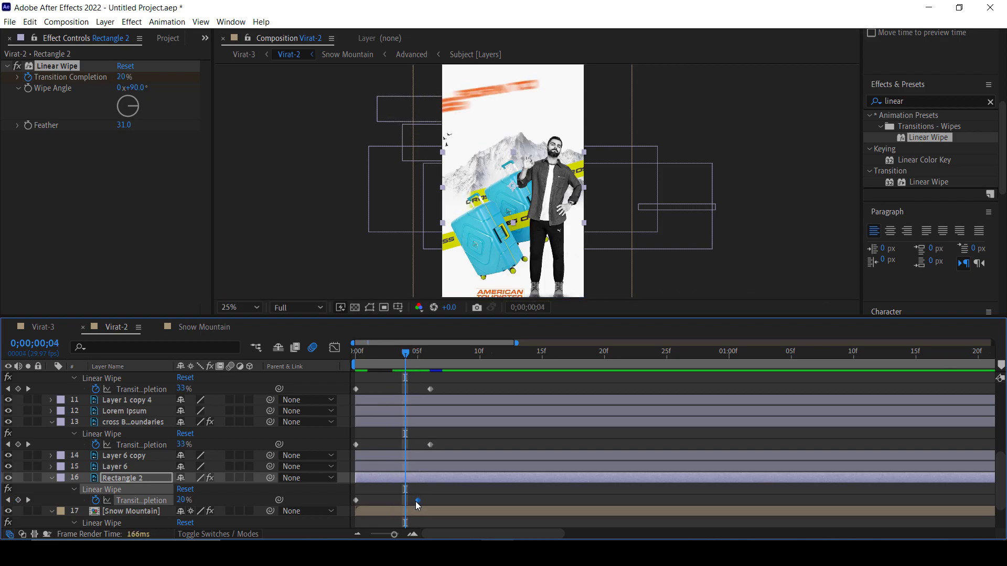
left_click_drag(417, 501, 404, 500)
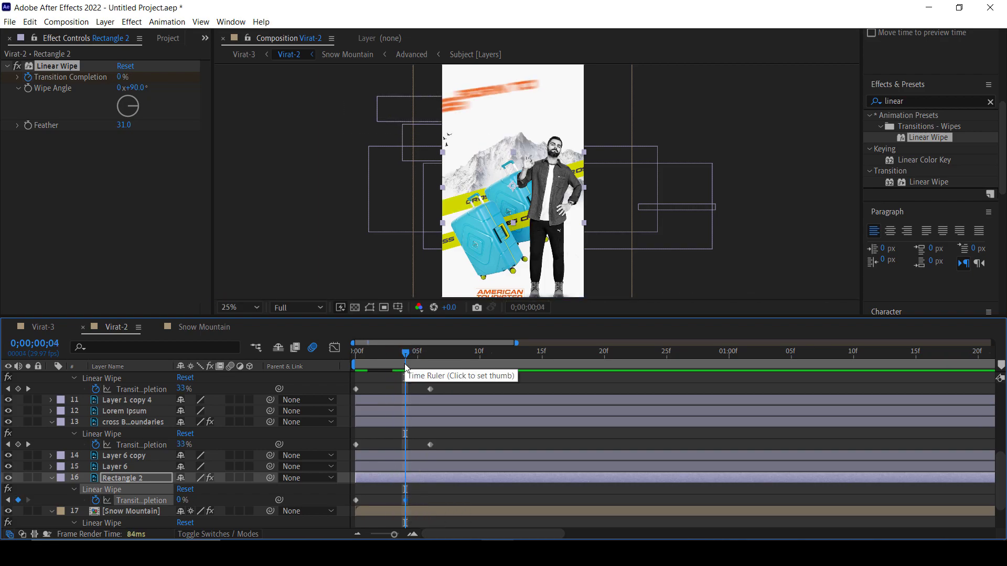
left_click(393, 352)
left_click_drag(377, 356, 411, 359)
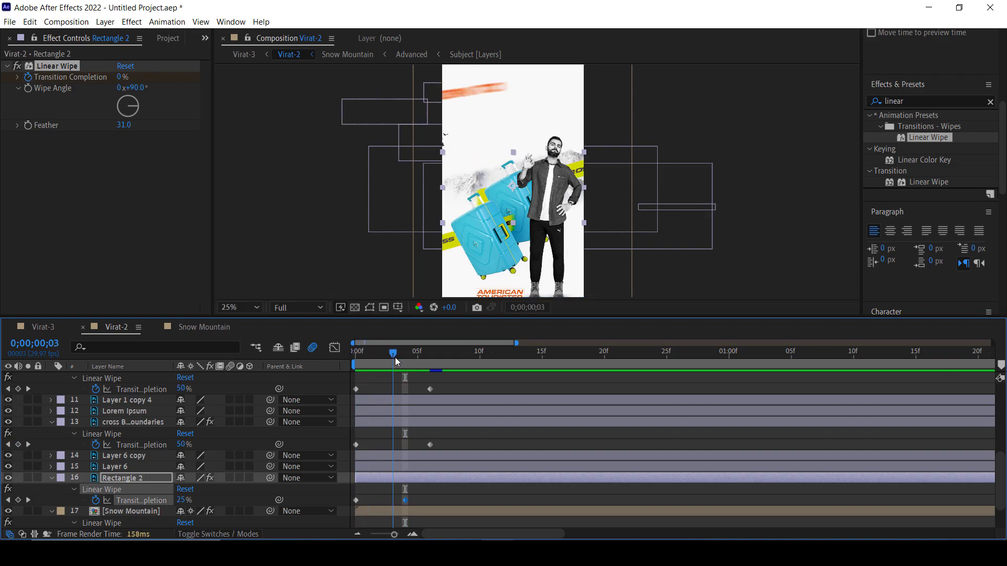
key("space")
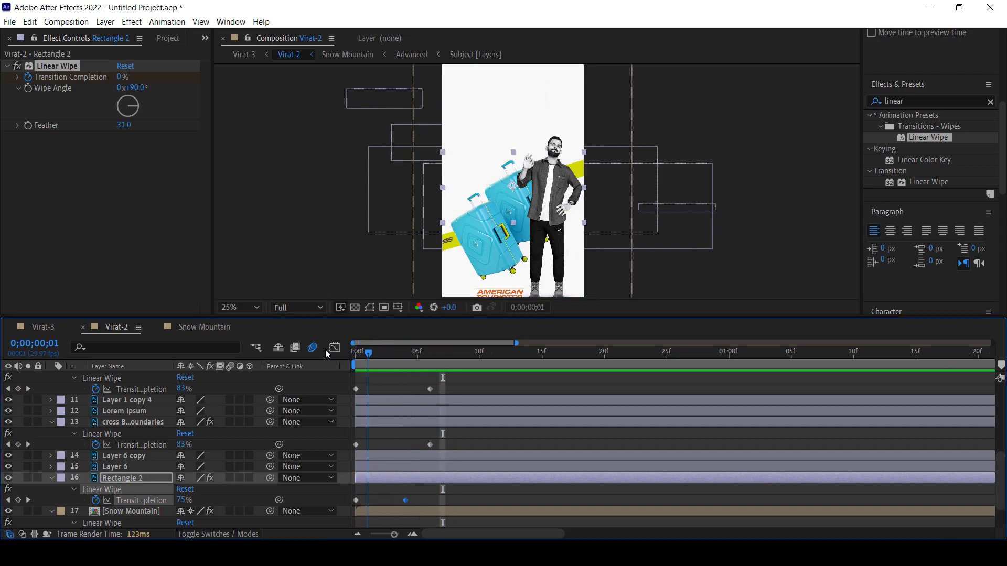
left_click_drag(368, 356, 406, 358)
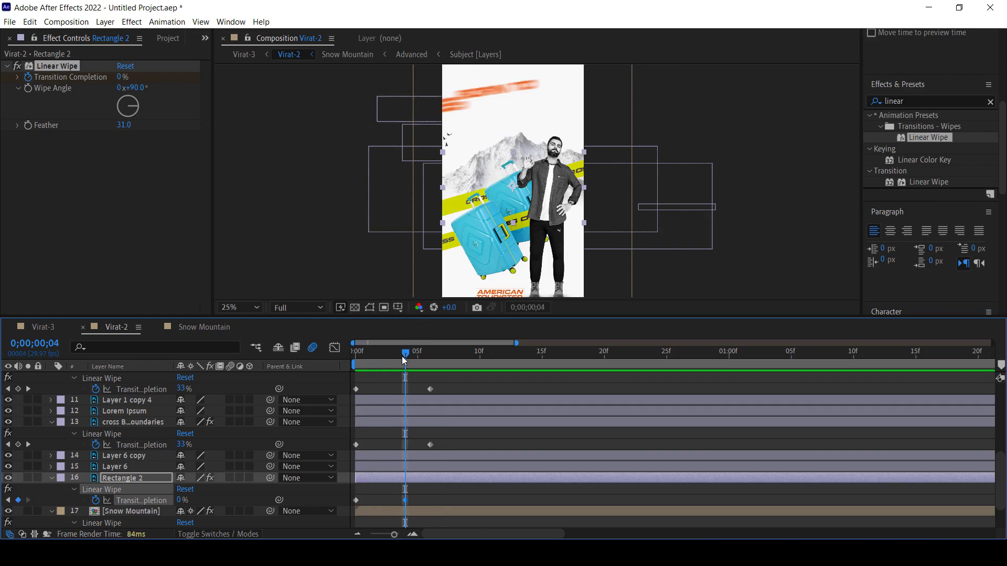
left_click_drag(404, 359, 394, 357)
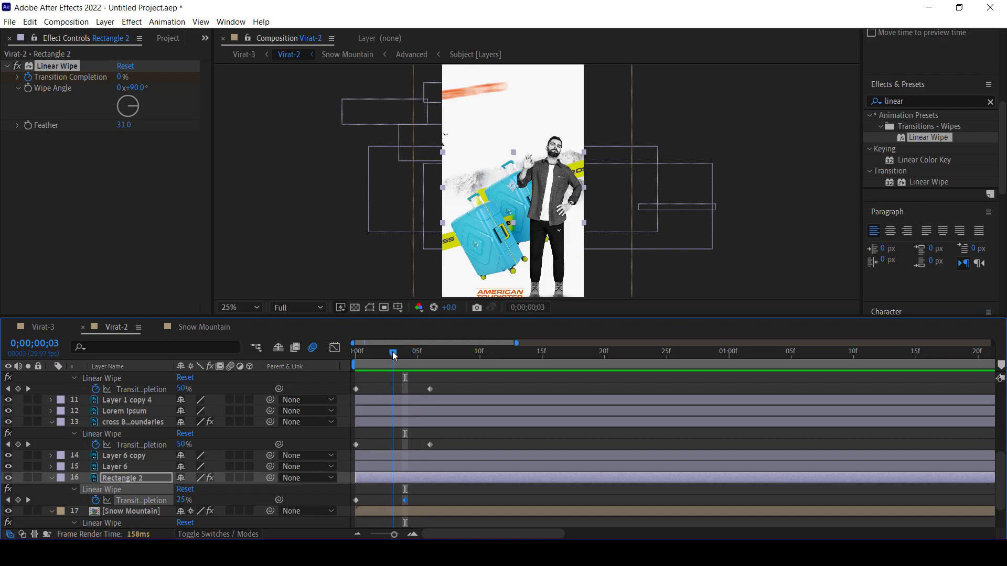
Shift the Snow Mountain layer and its wipe two frames later, then review the frames.
left_click(135, 405)
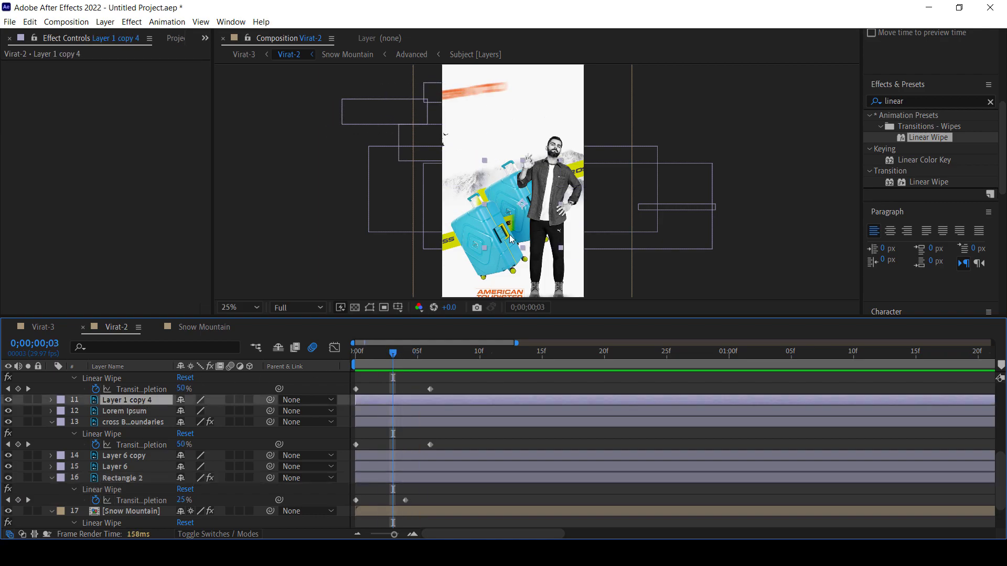
scroll(131, 446, "down", 3)
left_click(124, 478)
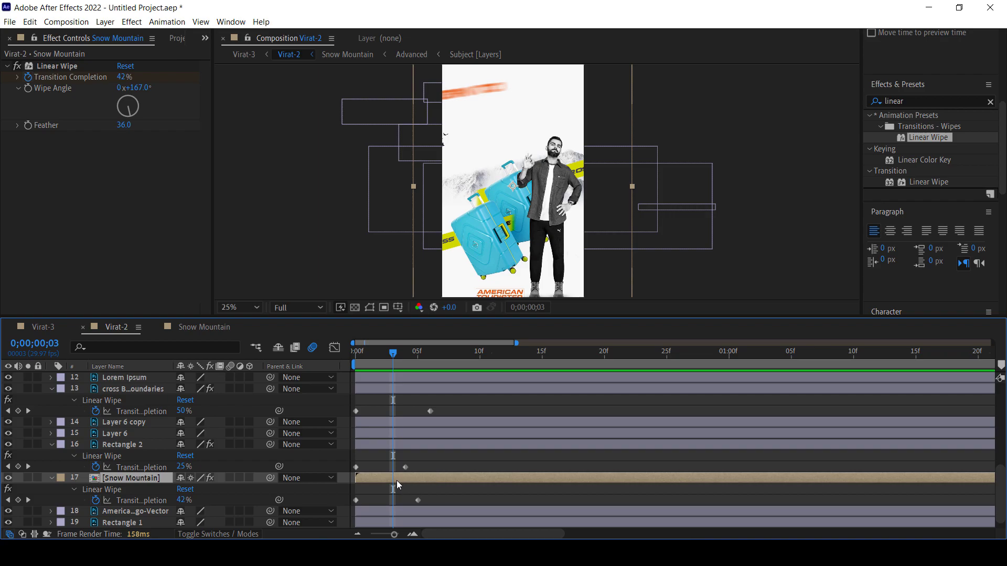
left_click_drag(396, 480, 408, 479)
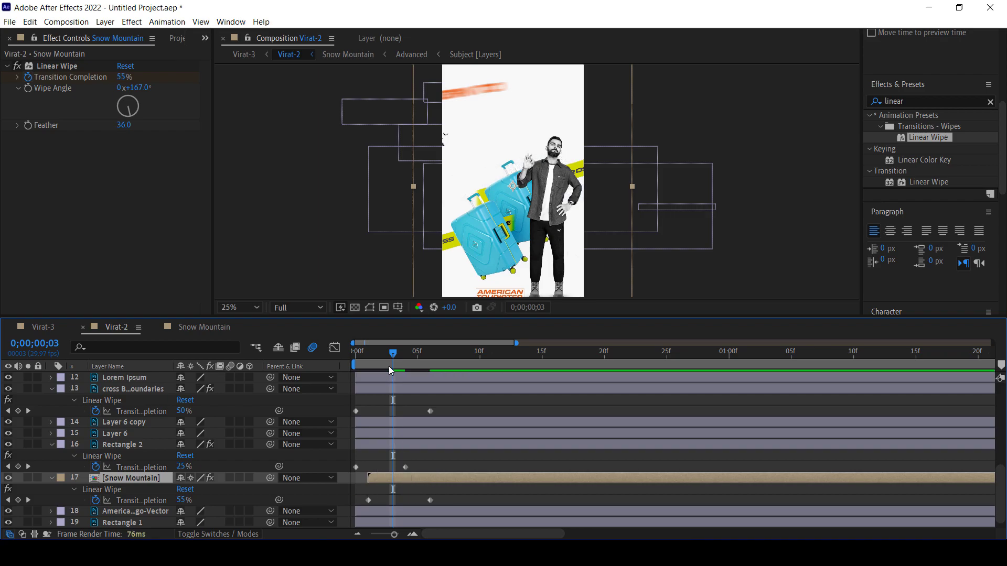
mouse_move(393, 353)
left_mouse_down()
mouse_move(381, 354)
mouse_move(405, 360)
left_mouse_up()
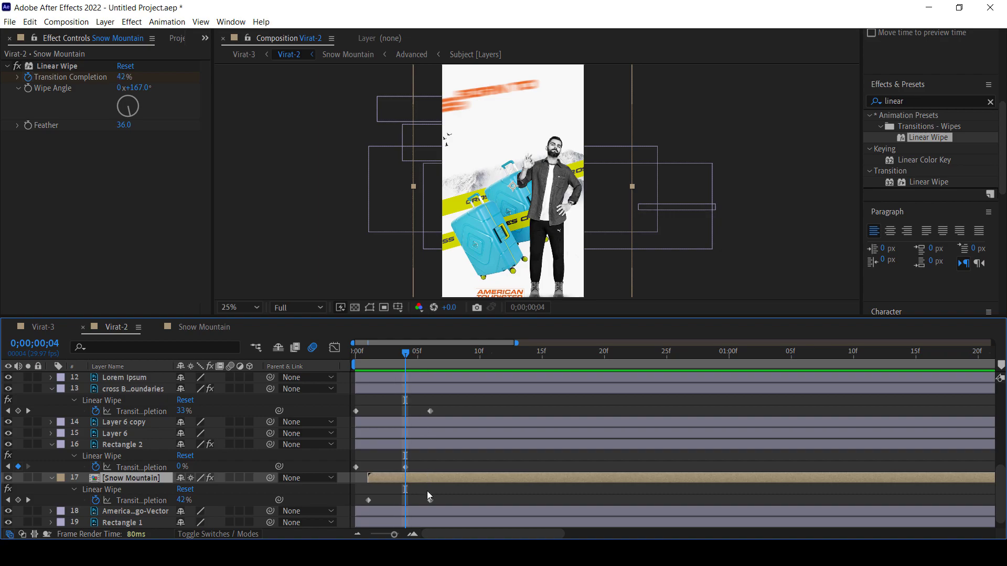
left_click_drag(433, 479, 440, 478)
key("Page_Up")
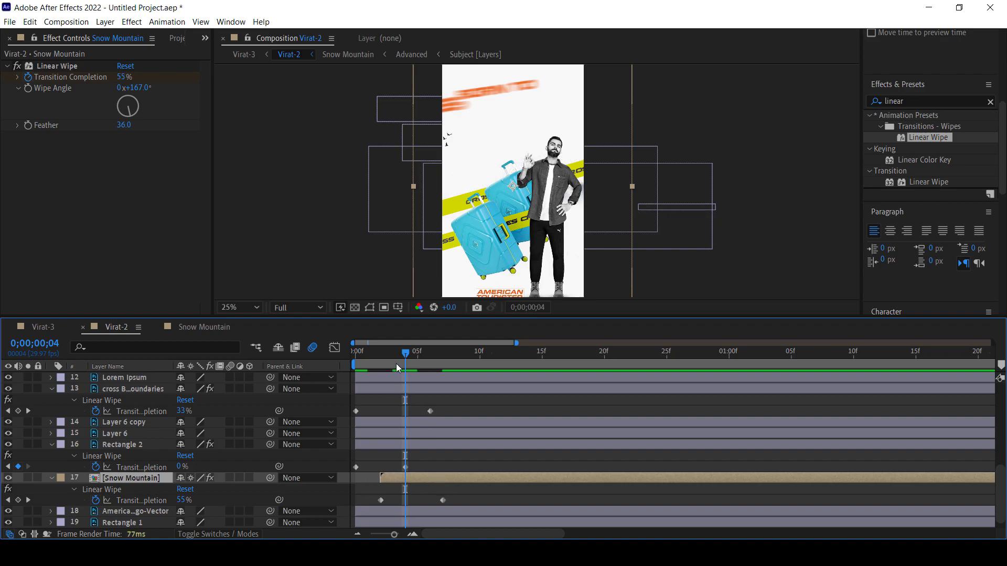
mouse_move(348, 357)
left_mouse_down()
mouse_move(446, 370)
mouse_move(511, 345)
left_mouse_up()
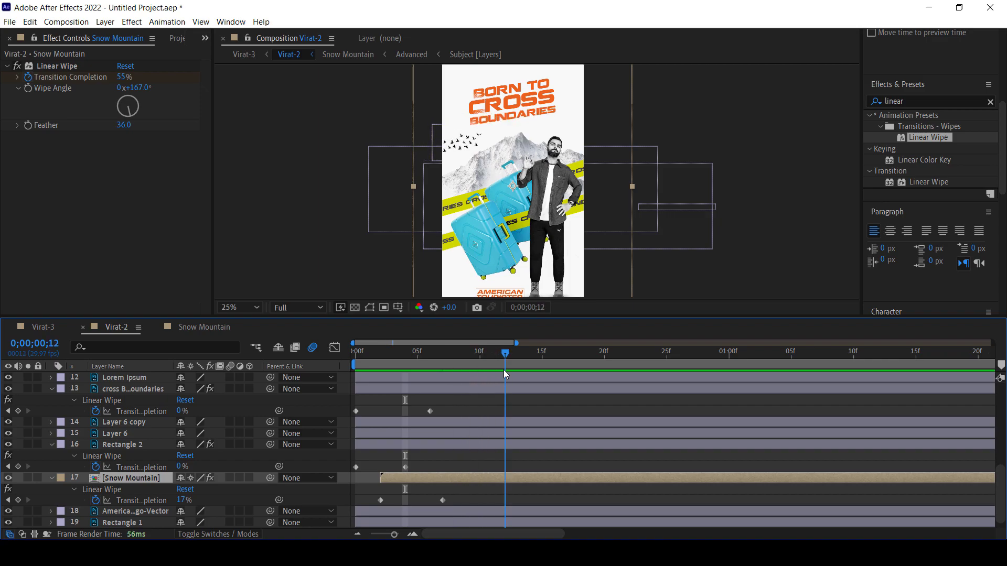
mouse_move(521, 359)
left_mouse_down()
mouse_move(533, 359)
mouse_move(353, 365)
mouse_move(433, 359)
left_mouse_up()
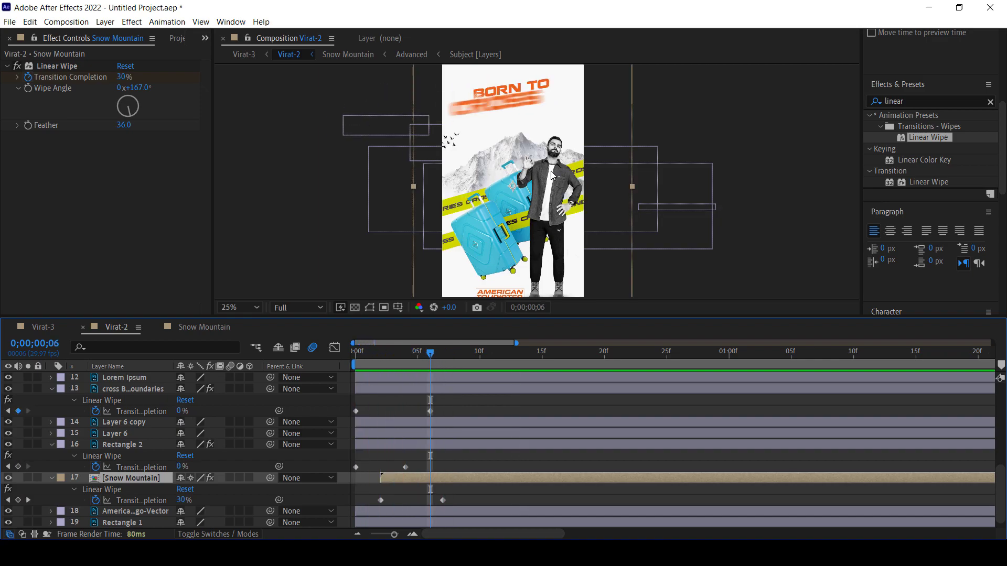
left_click_drag(552, 176, 522, 157)
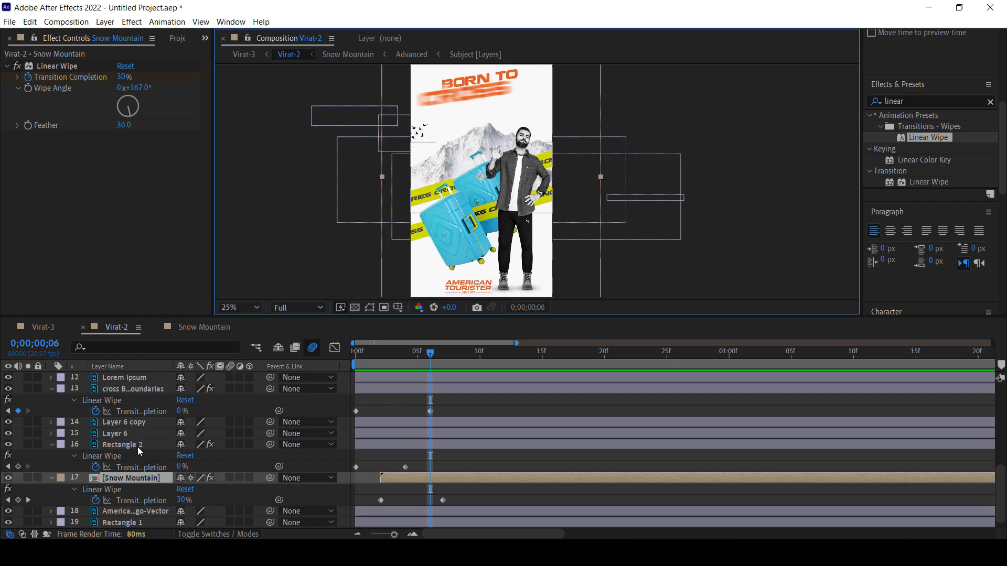
scroll(139, 451, "down", 1)
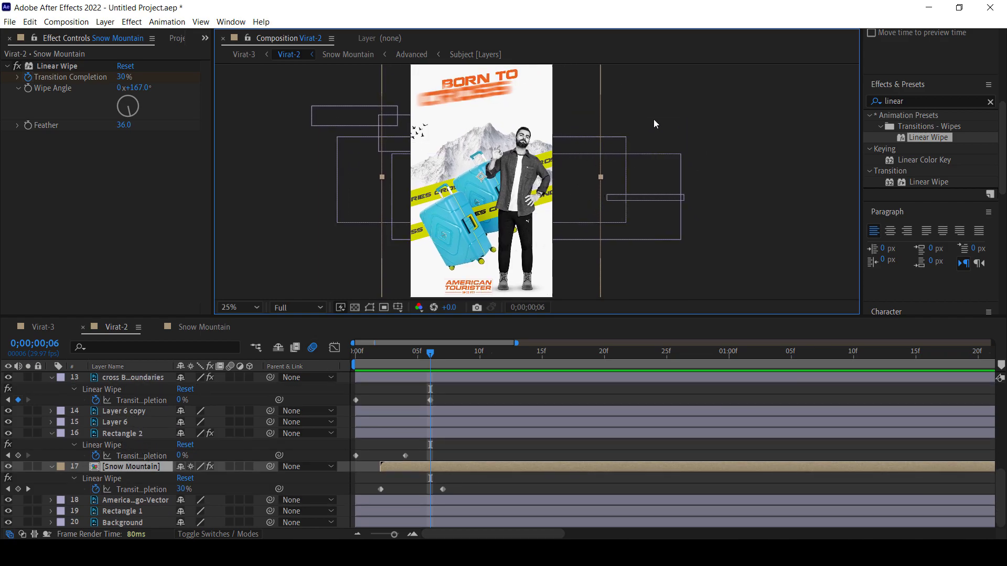
left_click(519, 173)
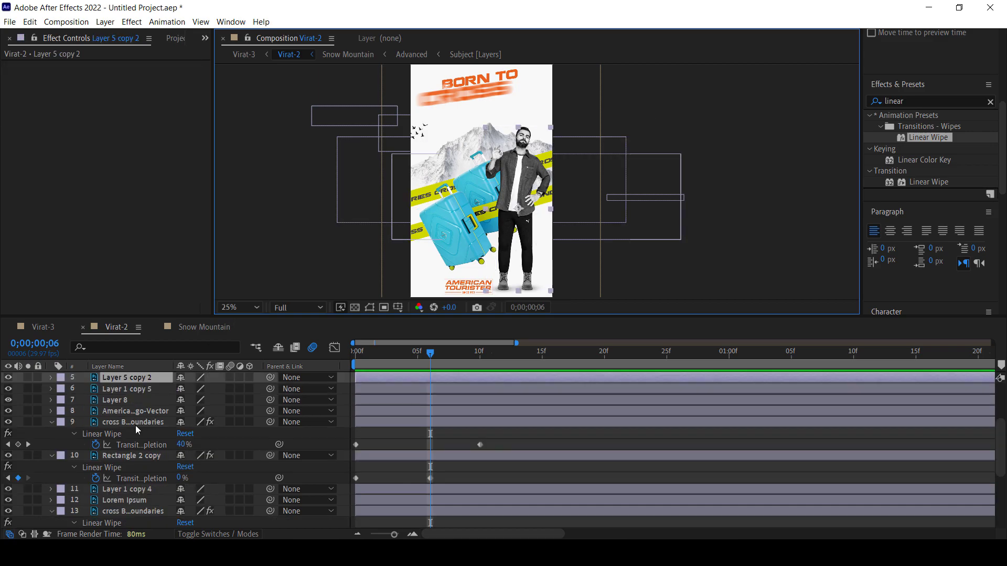
Keyframe the man's Position from 1390 off the right edge to 818 over 0f–5f, with motion blur.
scroll(136, 426, "up", 2)
left_click_drag(402, 356, 323, 351)
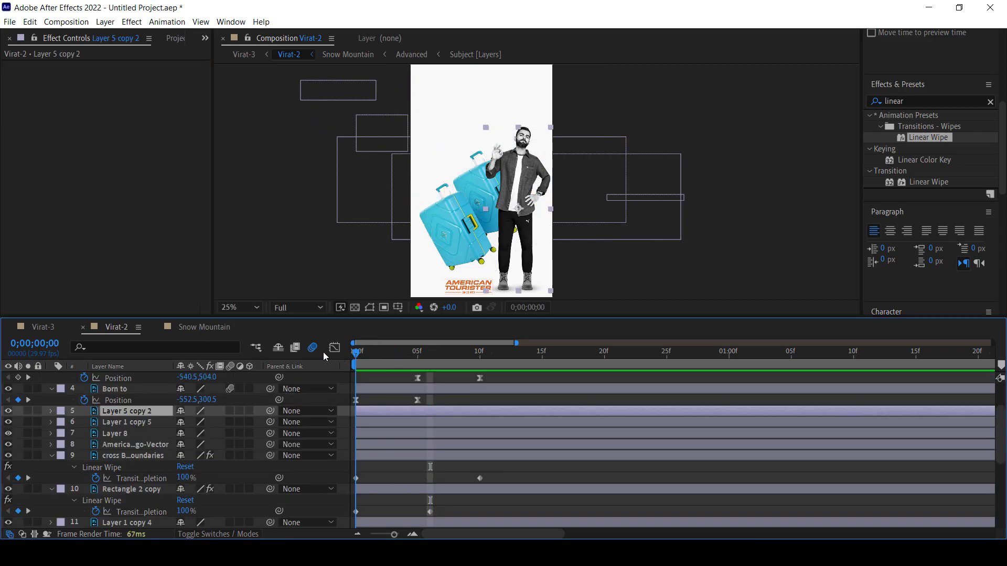
key("p")
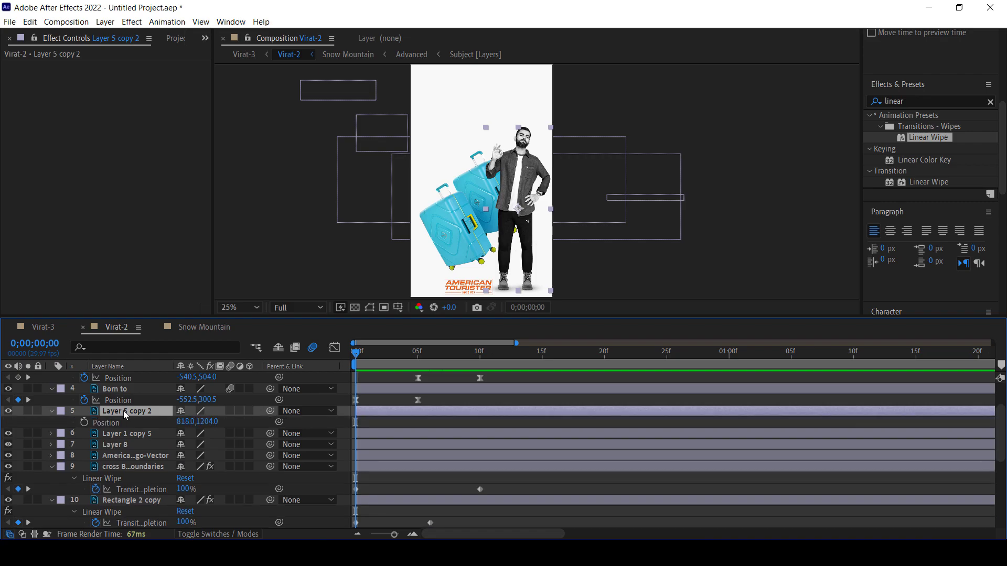
left_click(84, 422)
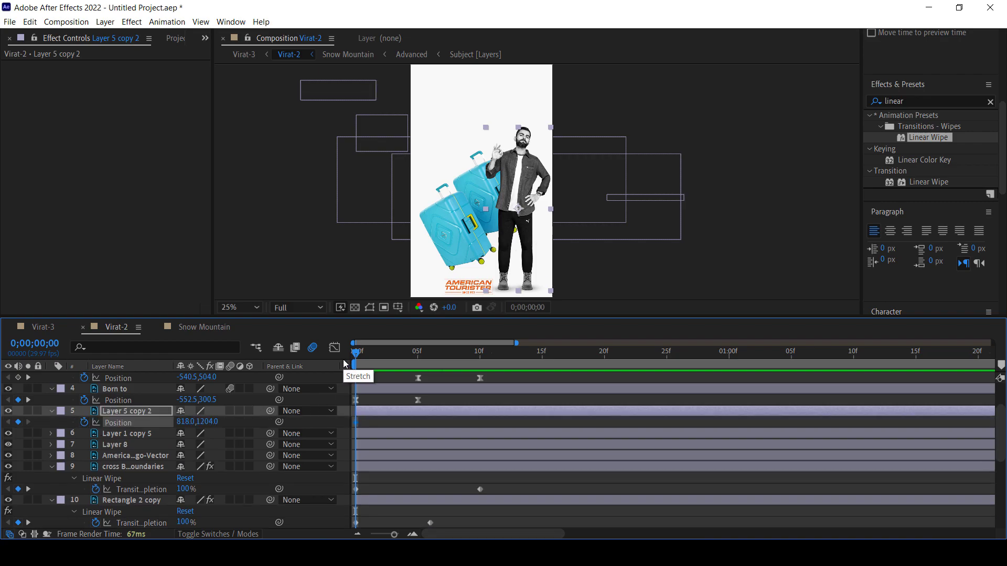
left_click_drag(356, 352, 418, 358)
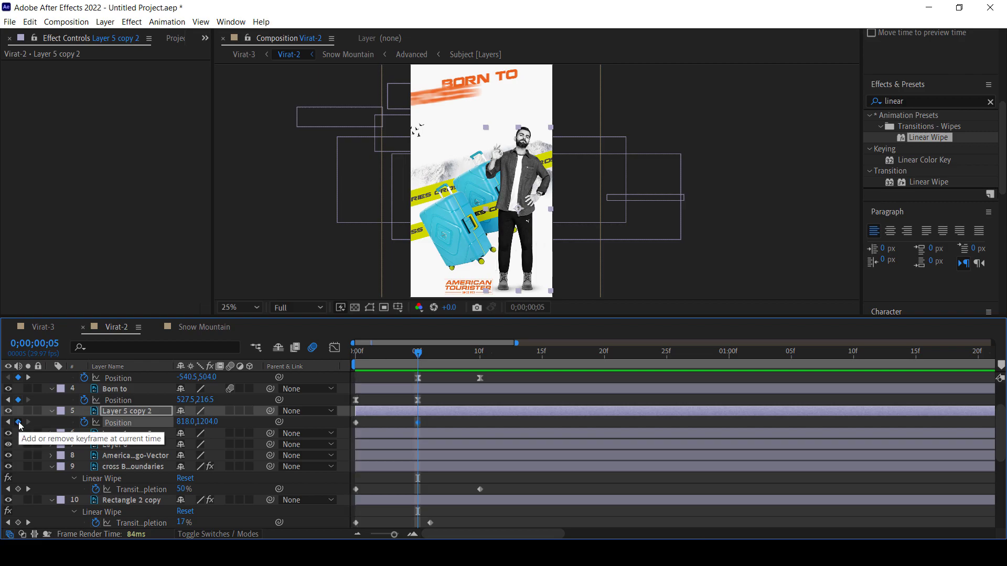
left_click_drag(417, 352, 288, 351)
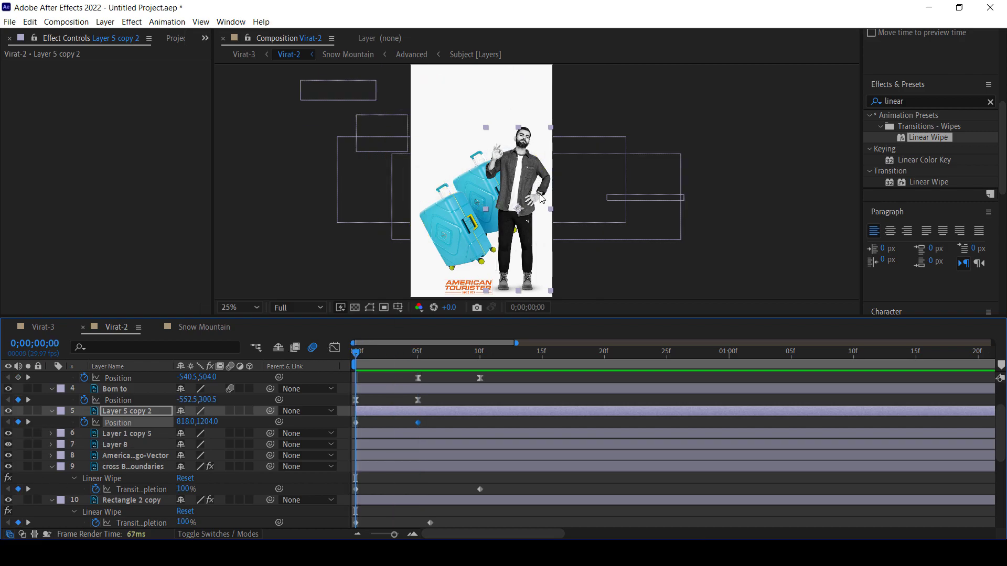
left_click_drag(542, 198, 600, 174)
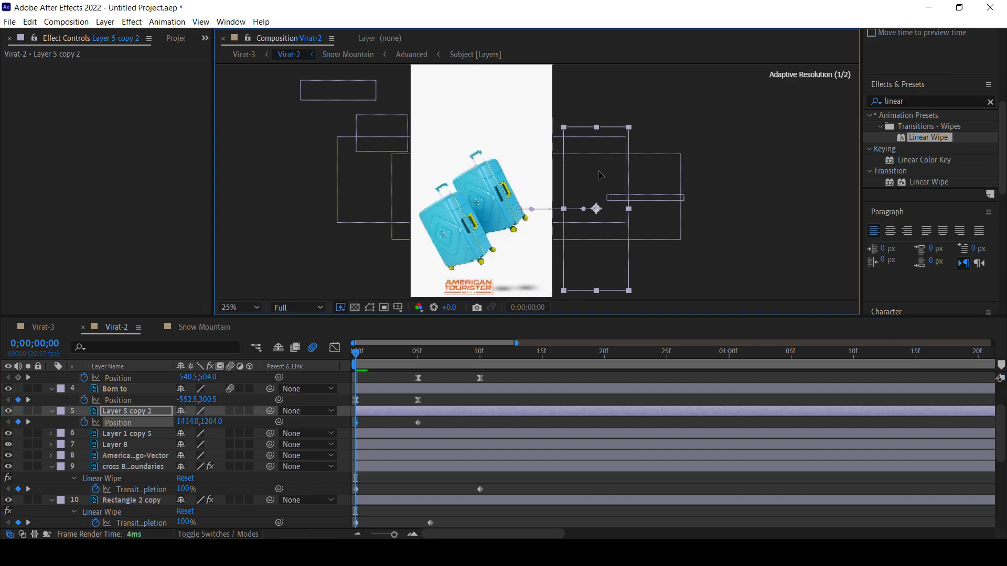
mouse_move(367, 351)
left_mouse_down()
mouse_move(428, 358)
mouse_move(316, 360)
left_mouse_up()
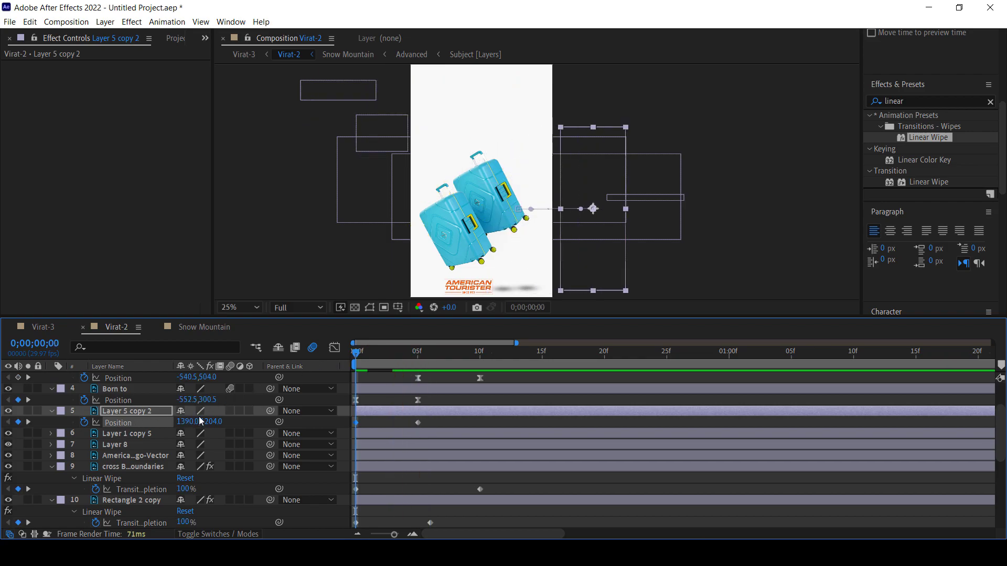
left_click(229, 411)
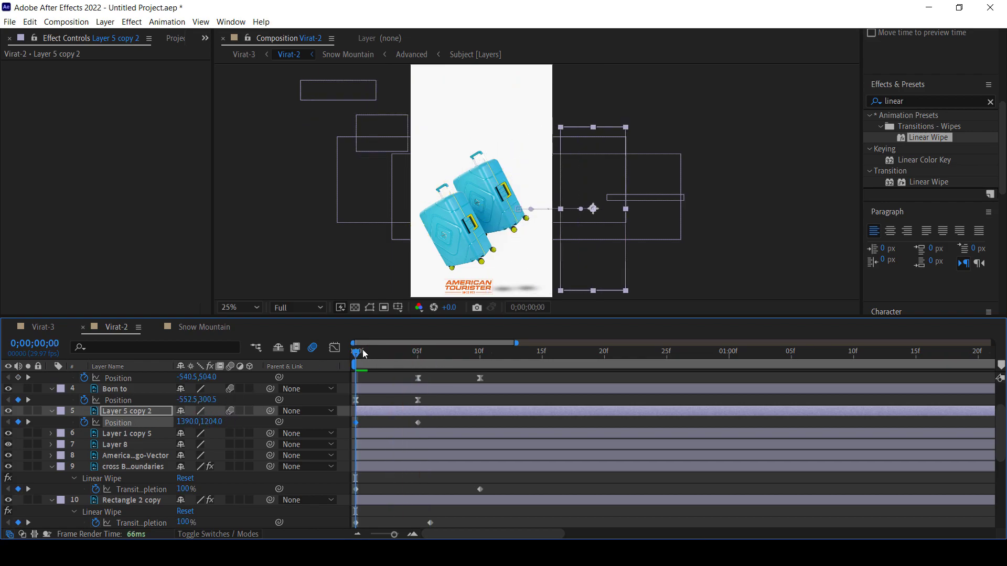
left_click_drag(364, 353, 431, 356)
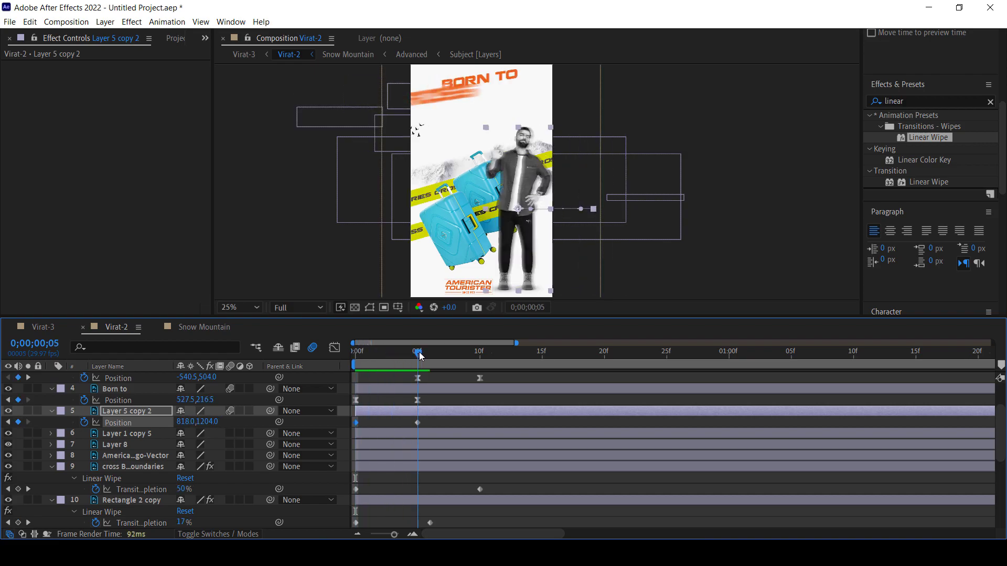
Apply Easy Ease to the man's Position keyframes and review the eased slide-in.
right_click(418, 423)
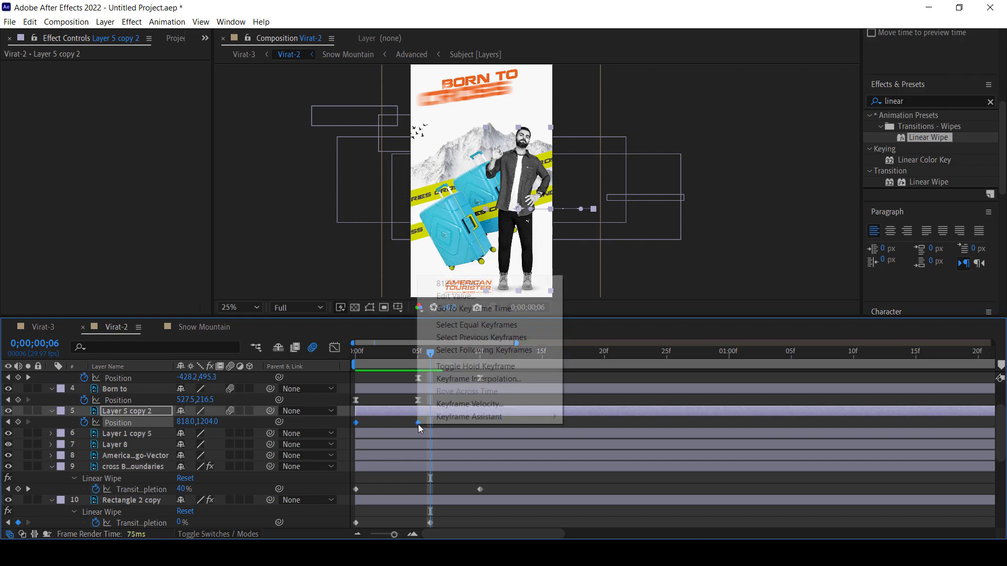
mouse_move(438, 422)
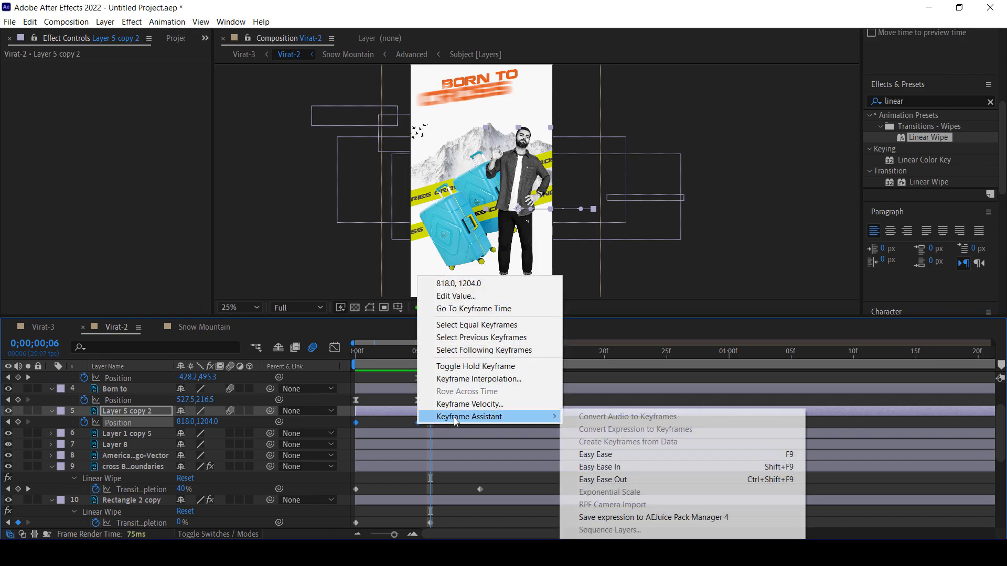
left_click(603, 455)
left_click_drag(362, 350, 384, 357)
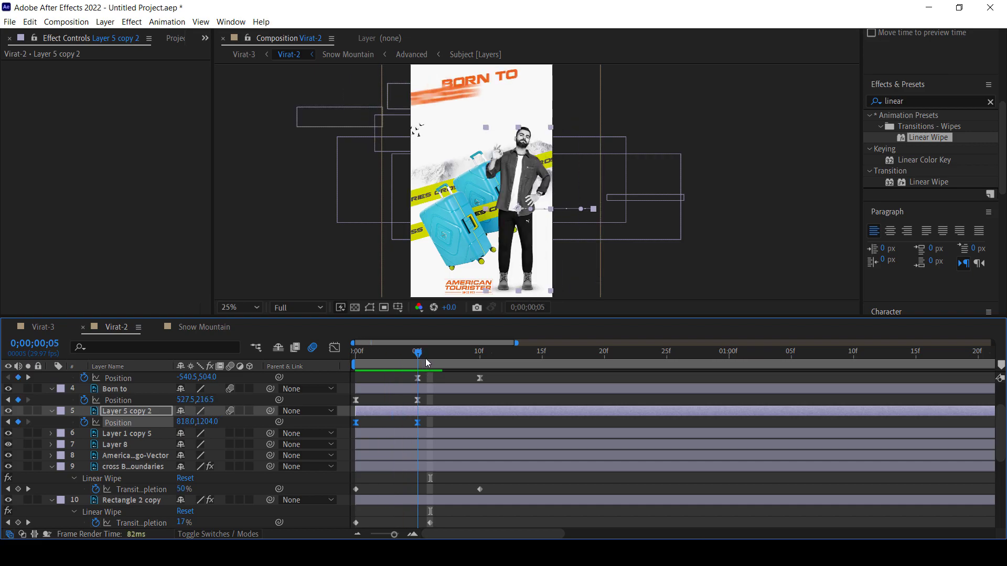
mouse_move(384, 357)
left_mouse_down()
mouse_move(499, 363)
mouse_move(344, 350)
mouse_move(355, 351)
left_mouse_up()
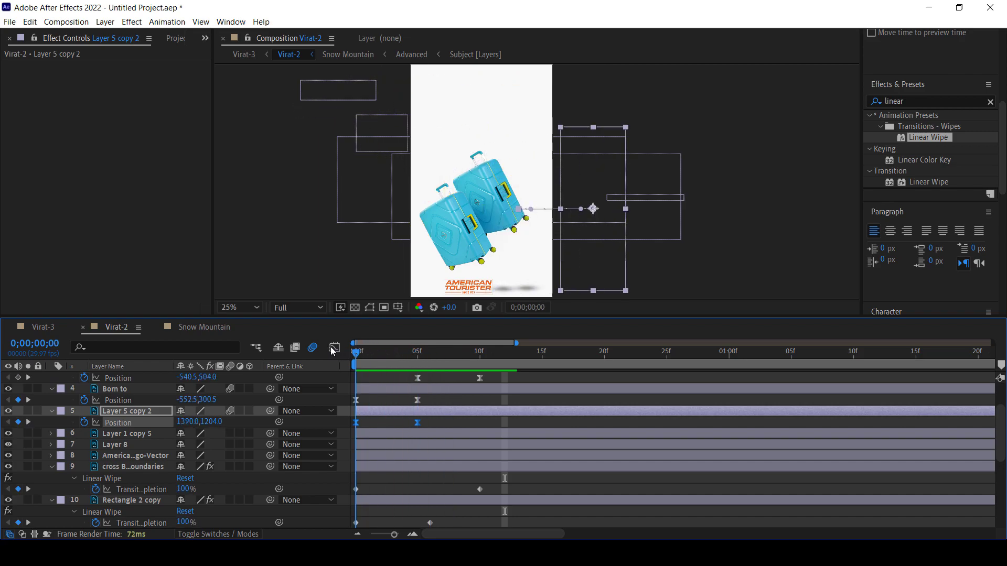
left_click(122, 413)
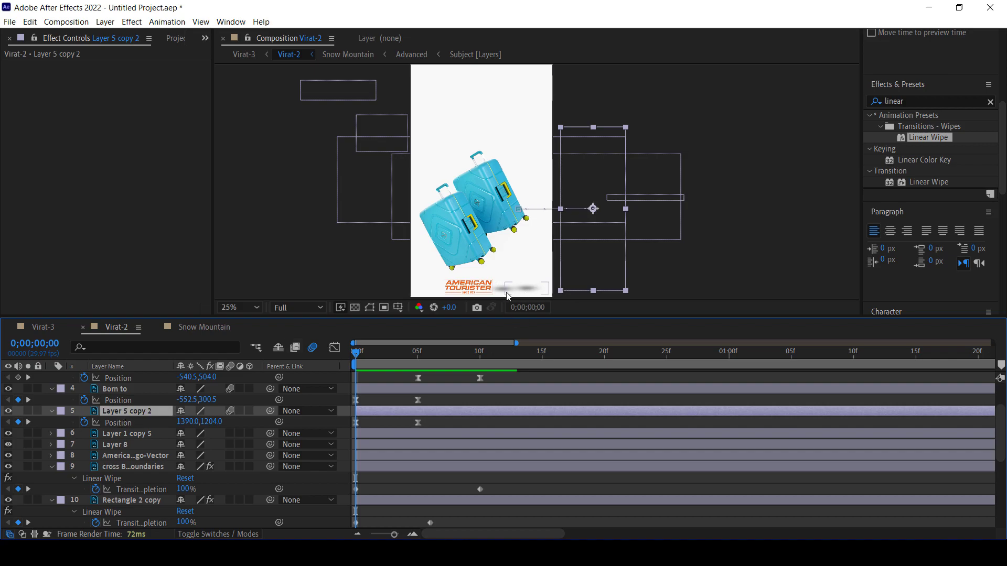
left_click(500, 293)
Duplicate Layer 6 and parent the copy to layer 5 Virat, then preview through frame 8.
key("ctrl+d")
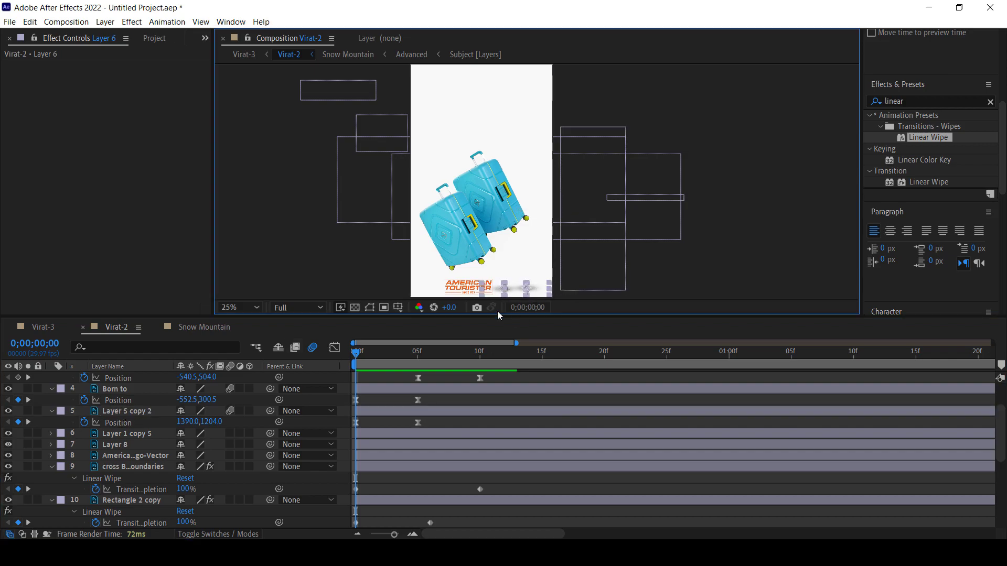
scroll(112, 439, "down", 5)
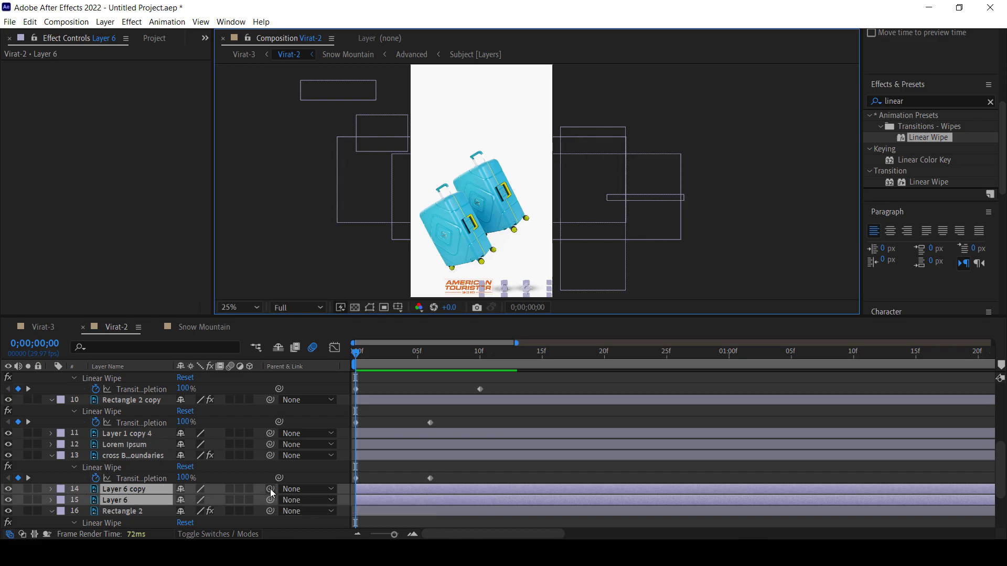
mouse_move(270, 490)
left_mouse_down()
mouse_move(143, 360)
mouse_move(160, 357)
mouse_move(150, 425)
left_mouse_up()
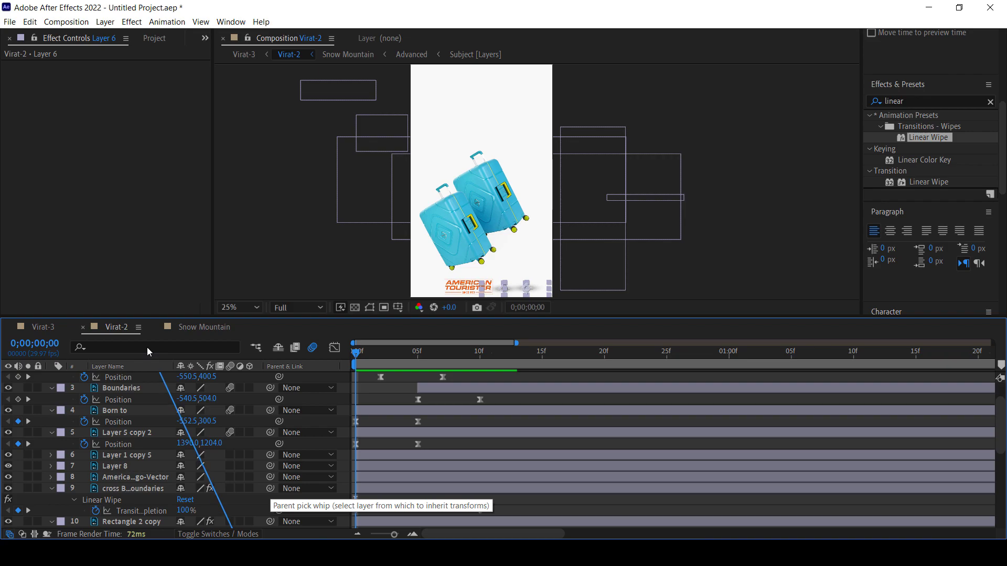
mouse_move(150, 424)
left_mouse_down()
mouse_move(148, 366)
mouse_move(116, 460)
left_mouse_up()
left_click_drag(435, 353, 388, 360)
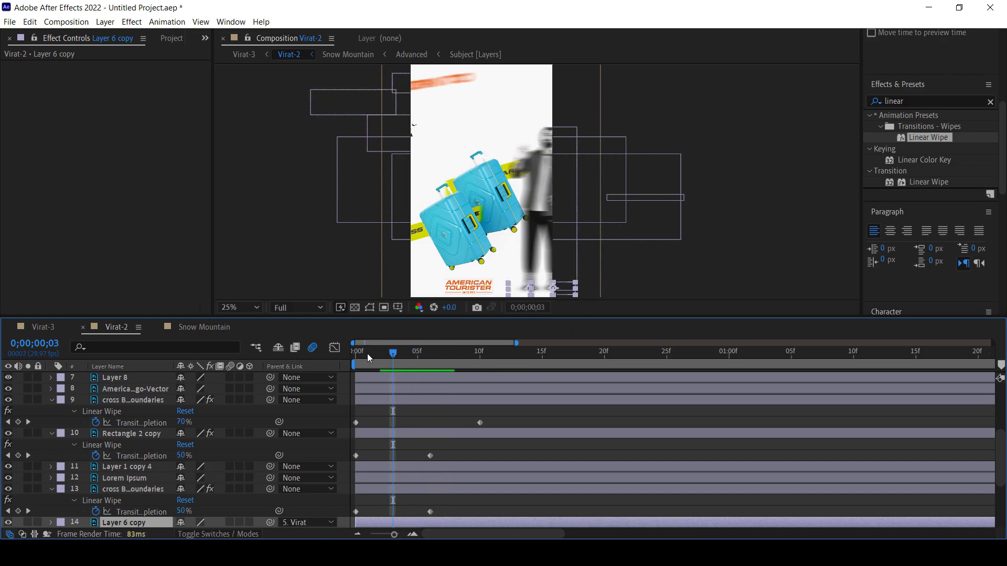
mouse_move(368, 358)
left_mouse_down()
mouse_move(452, 363)
mouse_move(443, 376)
left_mouse_up()
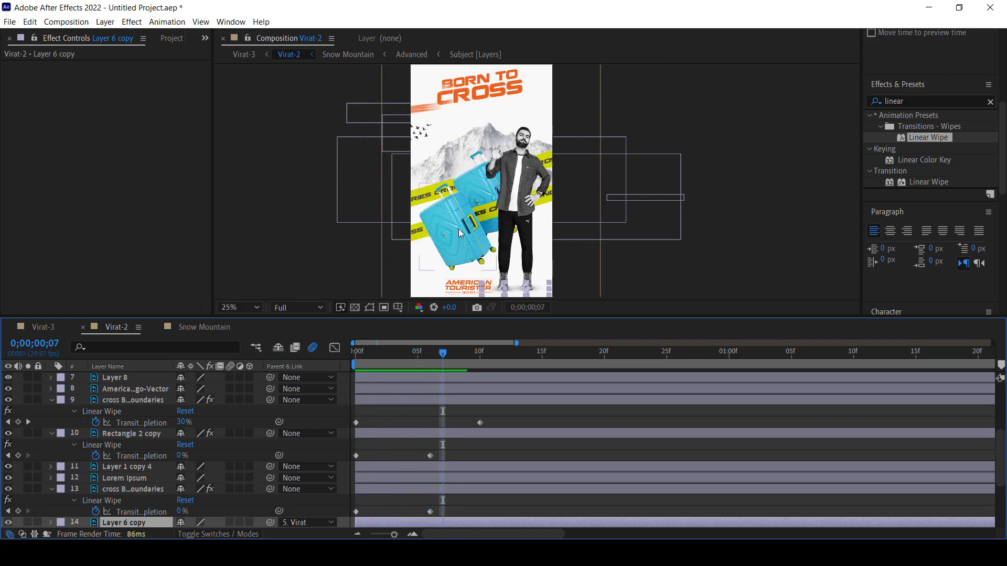
left_click(439, 230)
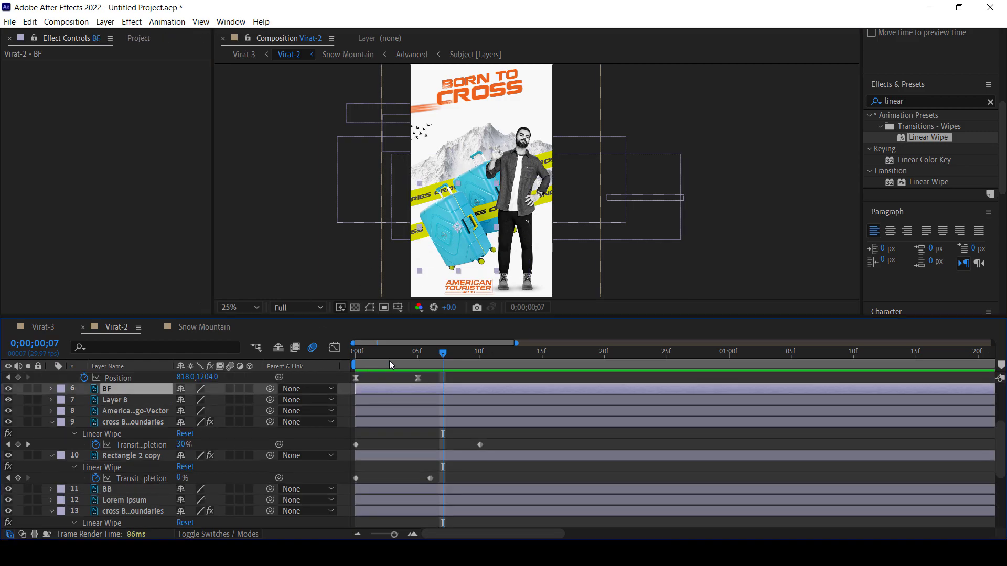
Add Position keyframes at 0f and 5f to the BF and BB suitcase layers.
key("Home")
left_click(112, 490, "ctrl")
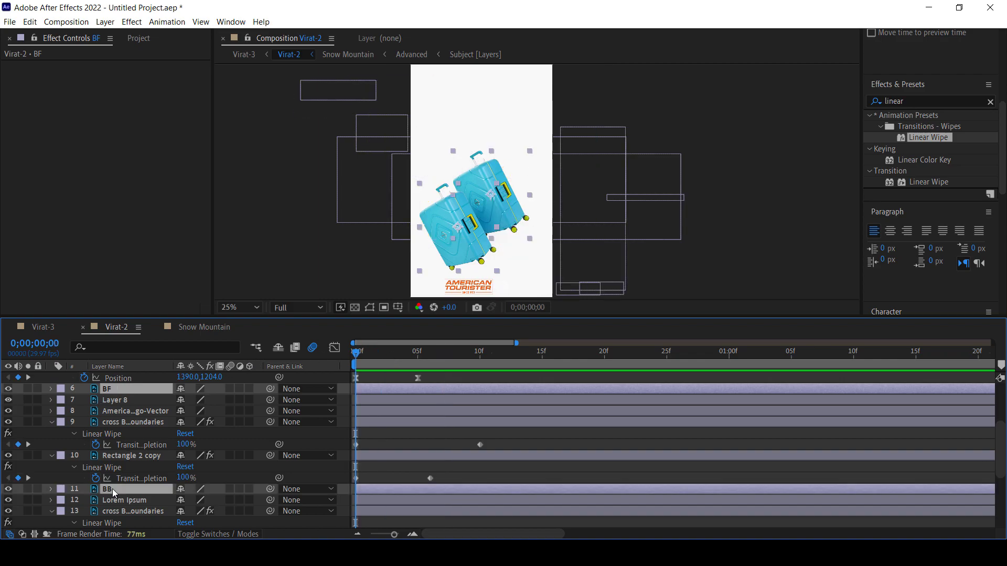
key("p")
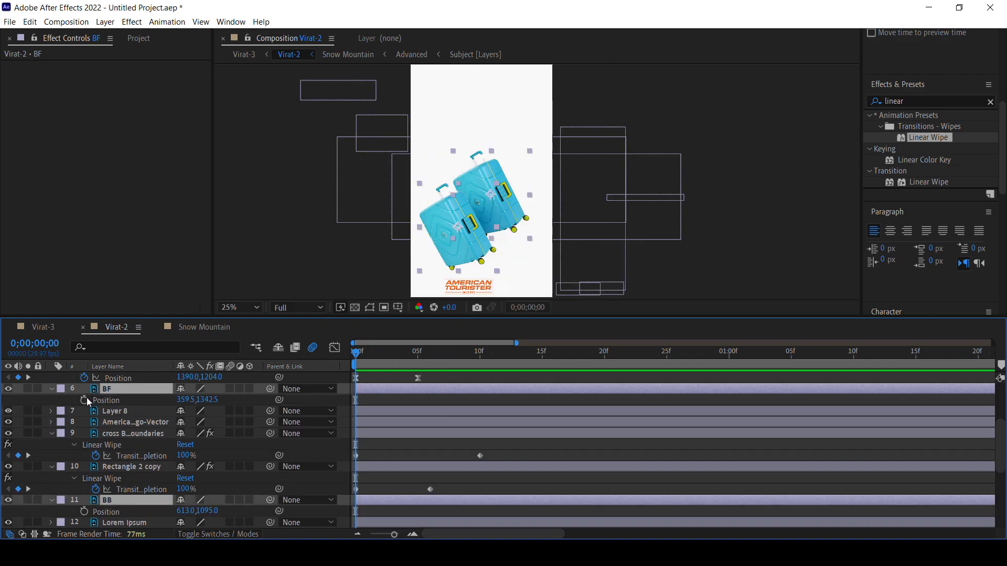
left_click(84, 399)
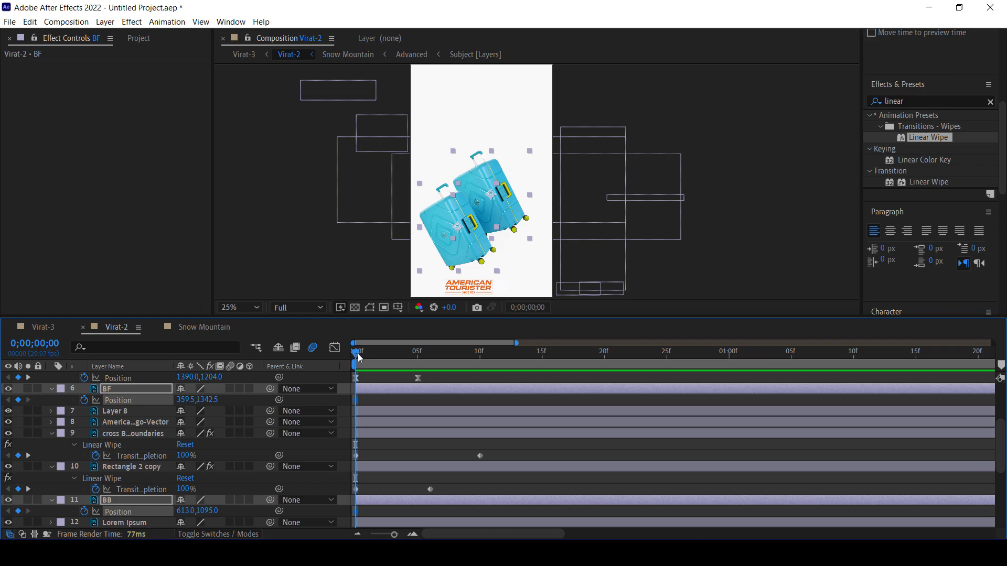
key("p")
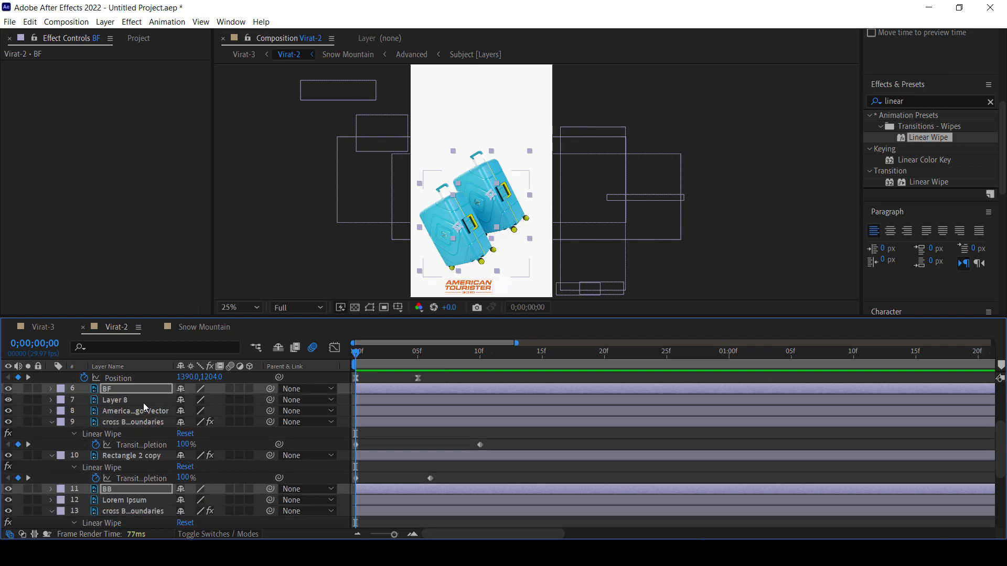
key("p")
key("u")
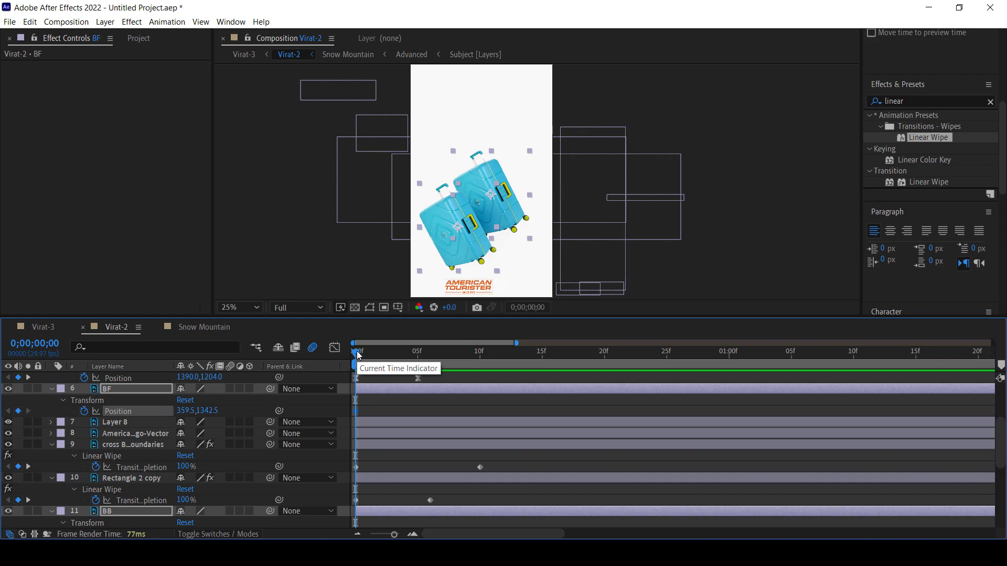
left_click_drag(358, 355, 418, 354)
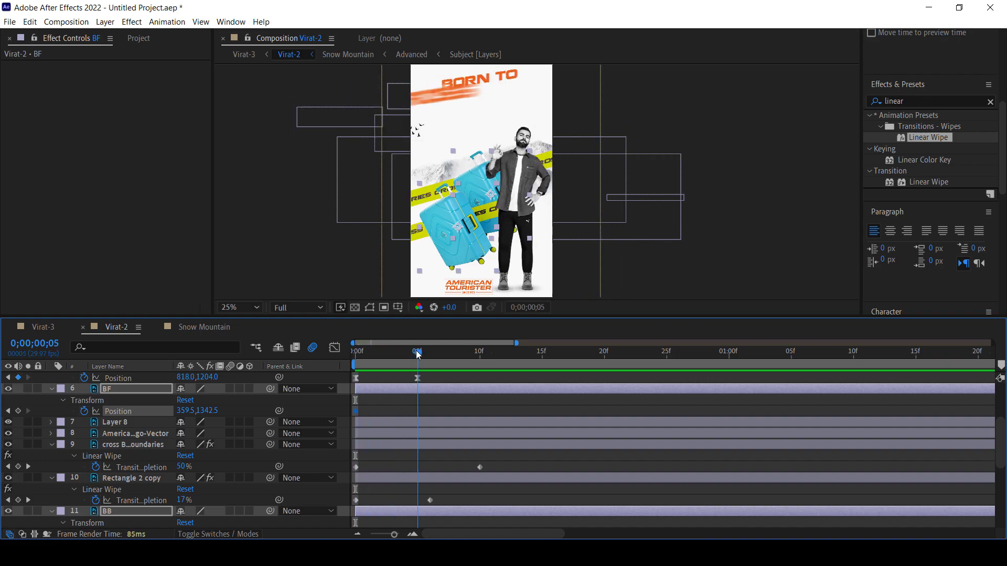
left_click(18, 410)
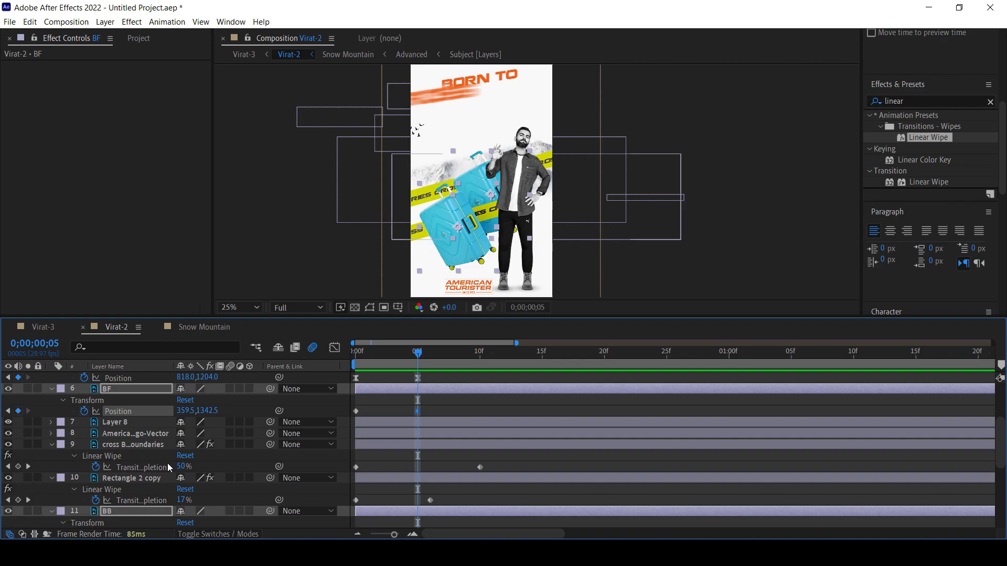
Move both suitcases off the left edge at frame 0 and preview them sliding in.
scroll(80, 514, "down", 3)
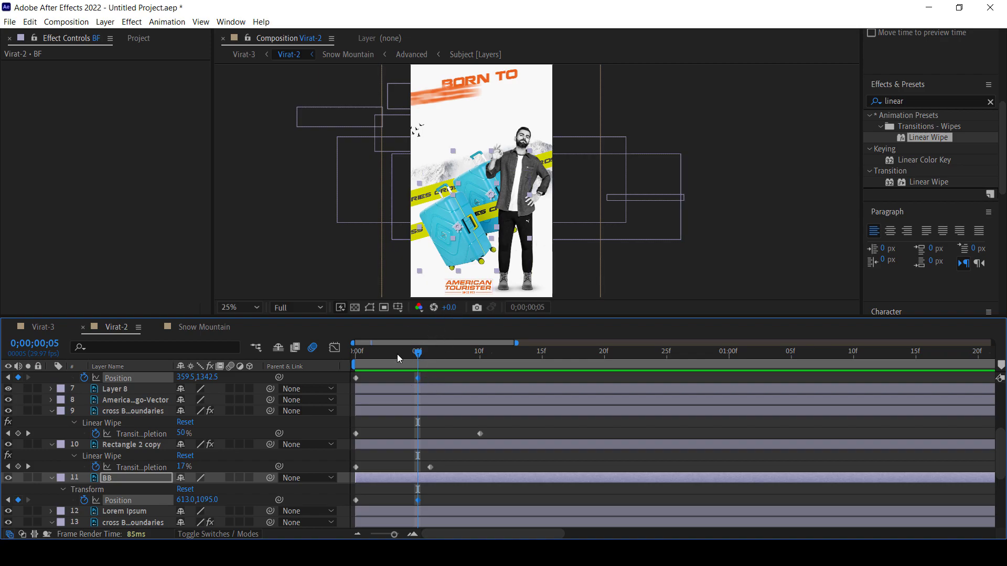
left_click_drag(399, 359, 326, 354)
left_click(464, 199)
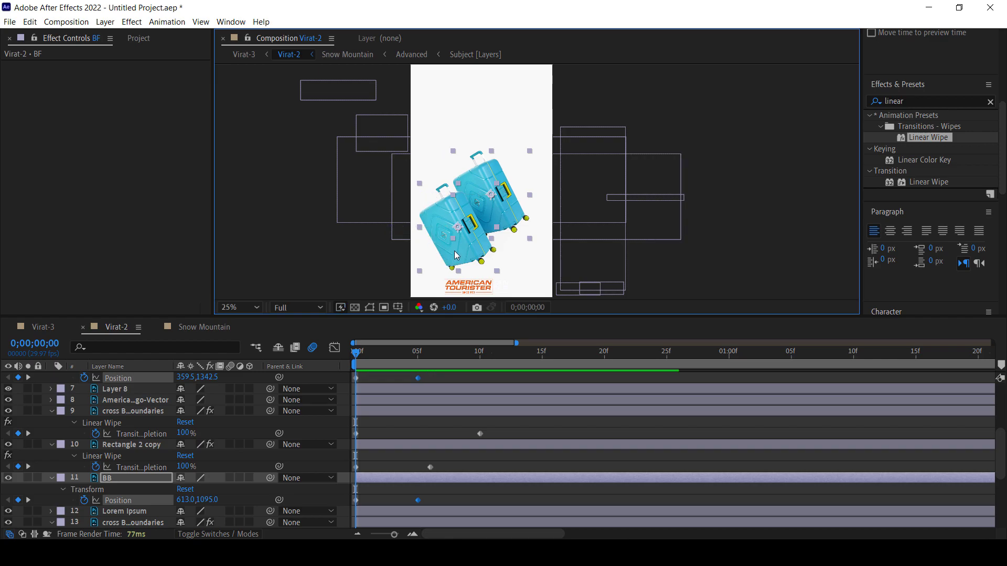
left_click_drag(460, 249, 352, 260)
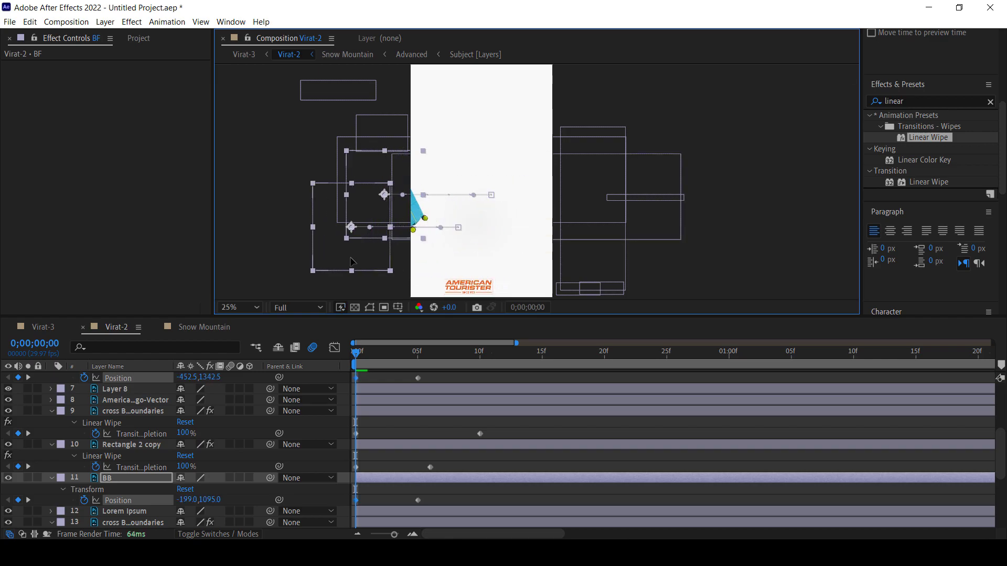
left_click(375, 355)
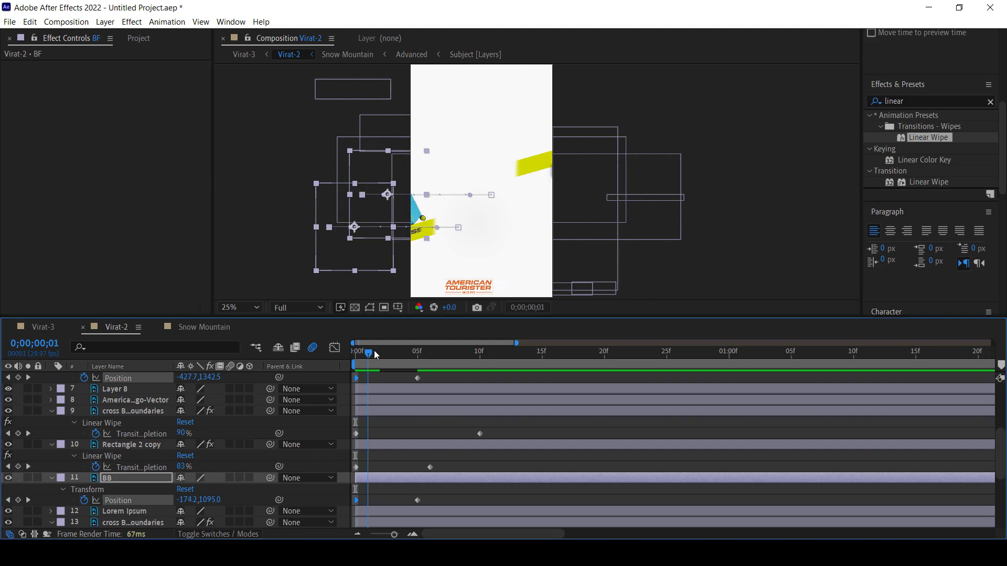
mouse_move(376, 355)
left_mouse_down()
mouse_move(426, 361)
mouse_move(419, 369)
left_mouse_up()
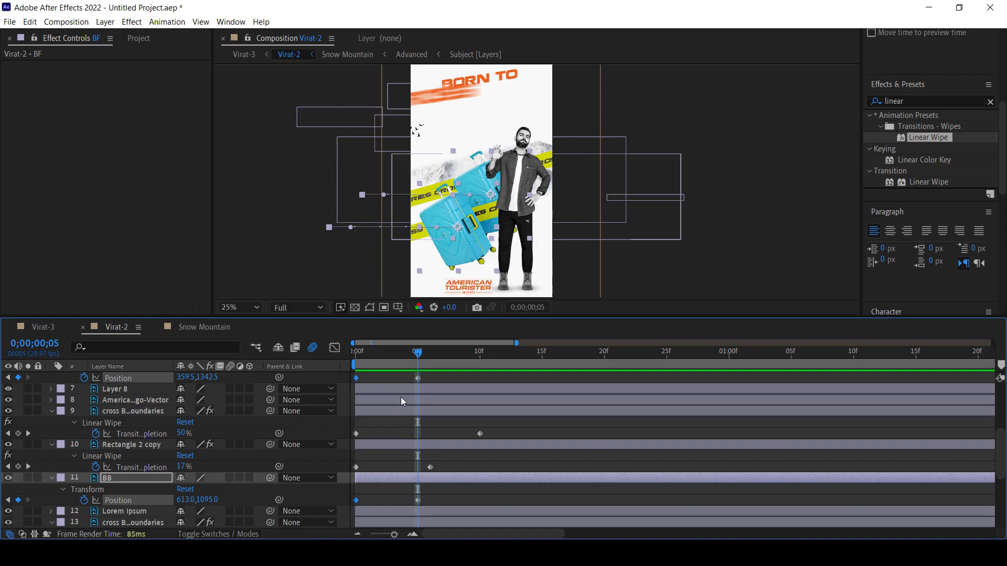
left_click_drag(447, 493, 336, 507)
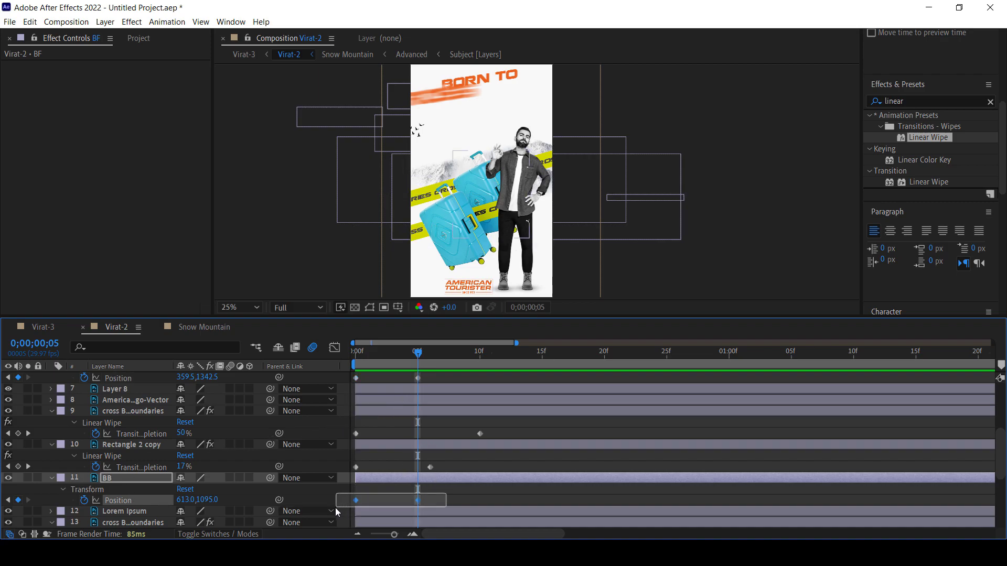
Apply Easy Ease to the BB and BF Position keyframes and show BB's curves in the Graph Editor.
right_click(419, 499)
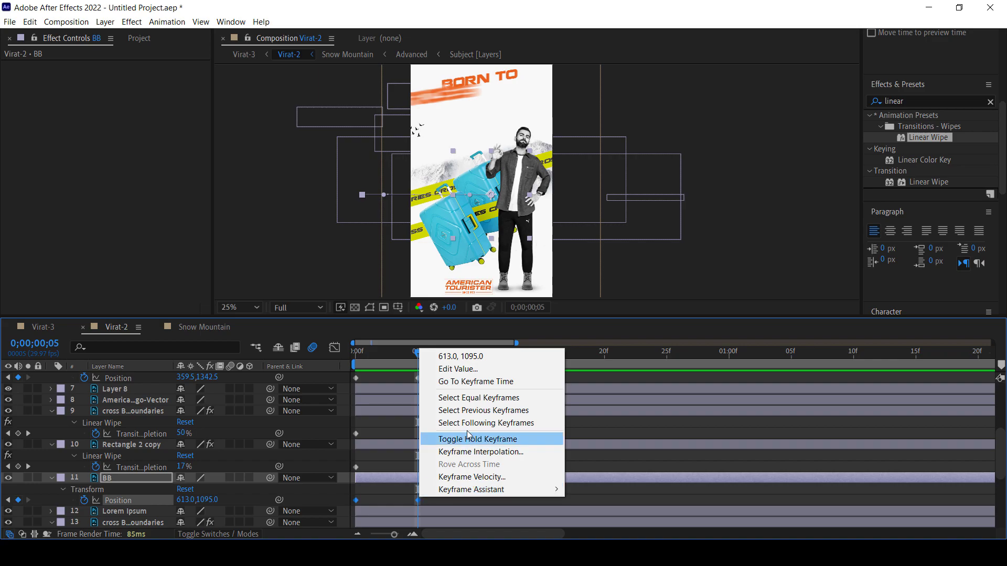
mouse_move(490, 492)
left_click(608, 401)
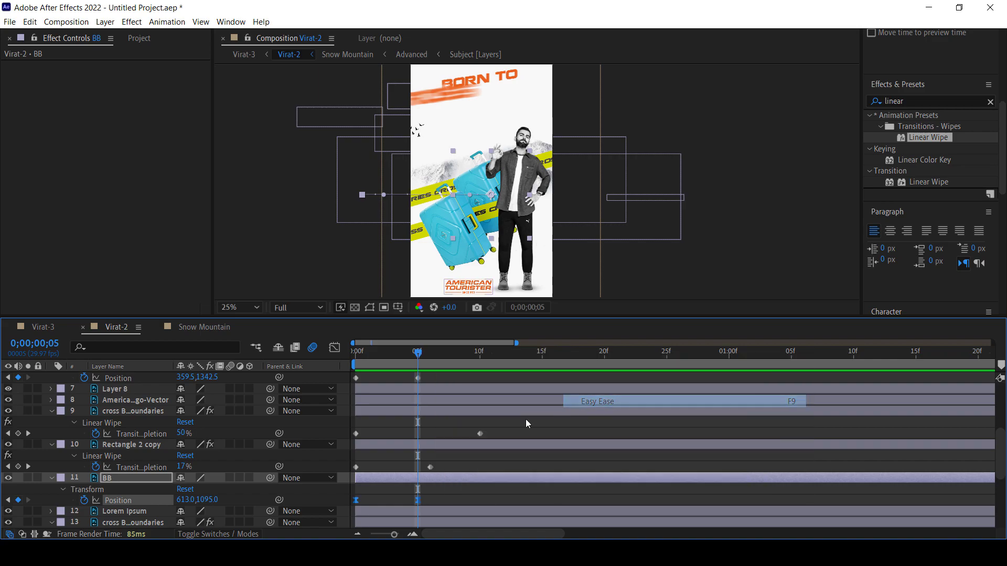
scroll(173, 453, "up", 3)
left_click_drag(439, 411, 349, 415)
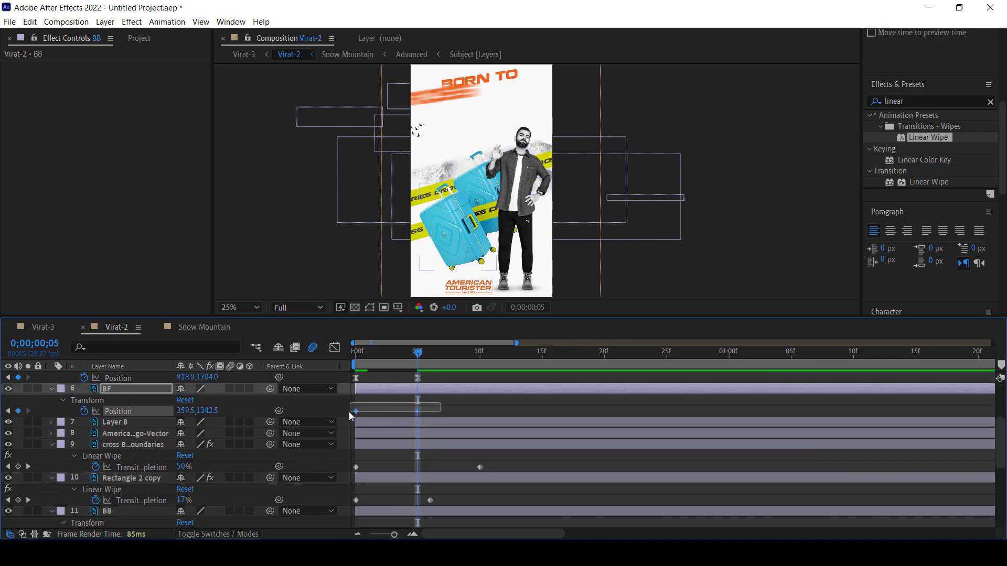
right_click(417, 413)
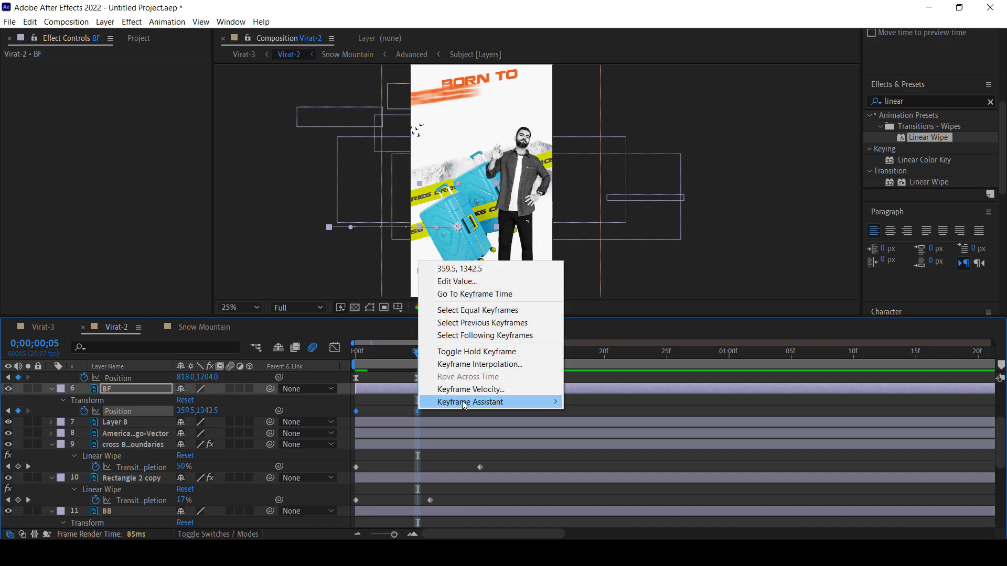
mouse_move(465, 404)
left_click(608, 441)
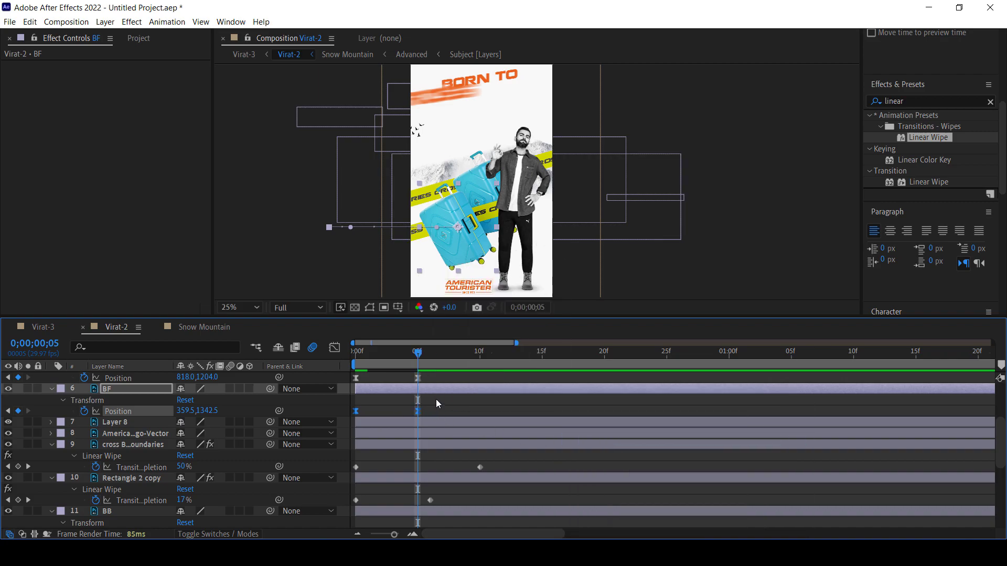
scroll(436, 403, "down", 3)
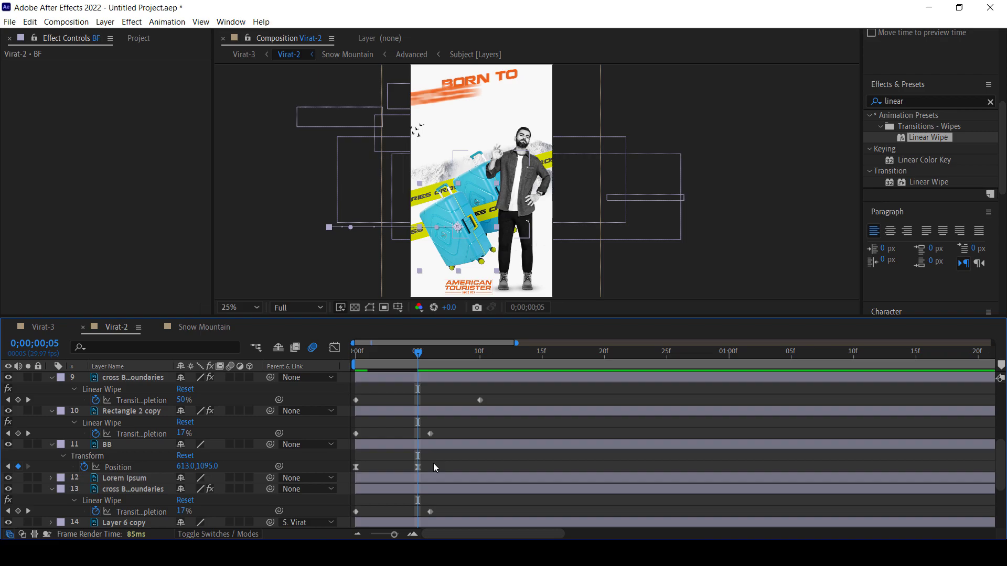
left_click_drag(433, 463, 346, 468)
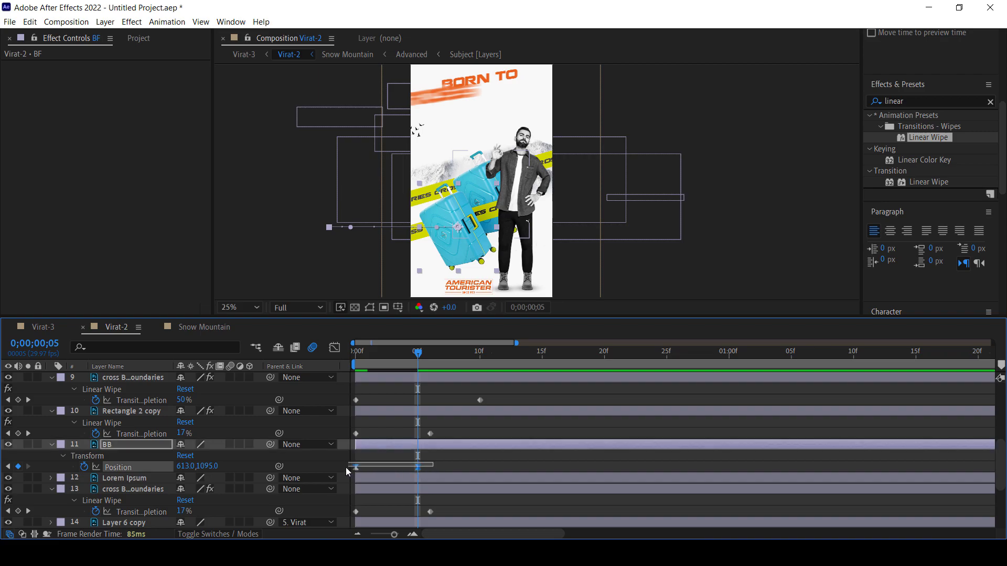
left_click(335, 348)
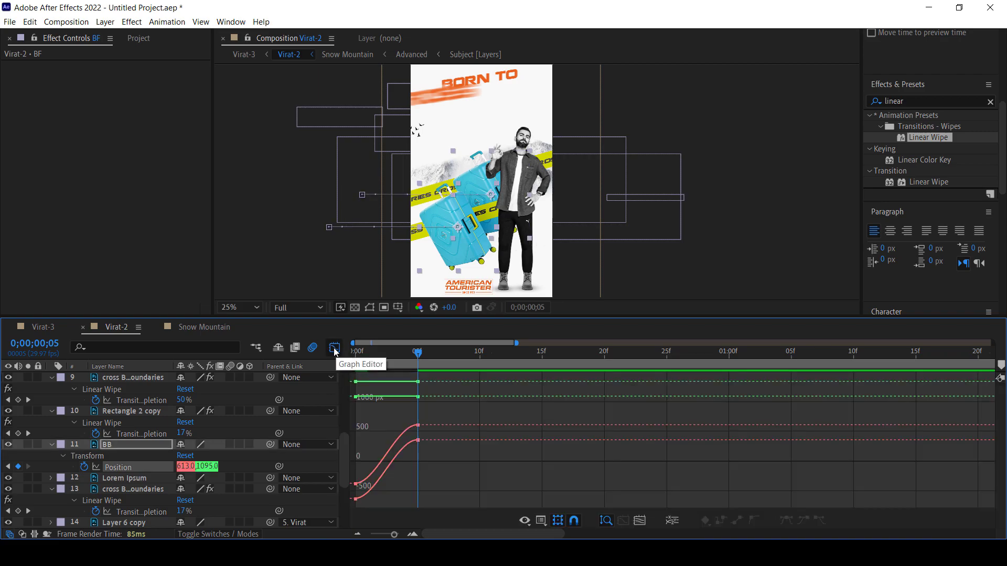
Switch to the speed graph and sharpen BB's slide-in keyframe influence so speed peaks near 10000 px/sec.
right_click(523, 408)
left_click(571, 308)
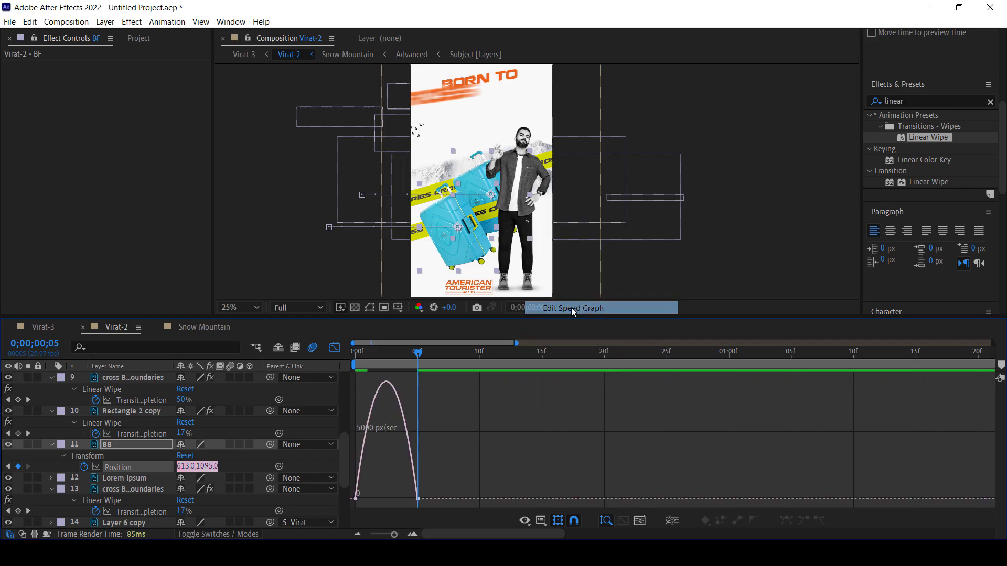
mouse_move(441, 485)
left_mouse_down()
mouse_move(394, 501)
mouse_move(399, 494)
mouse_move(362, 497)
mouse_move(371, 494)
left_mouse_up()
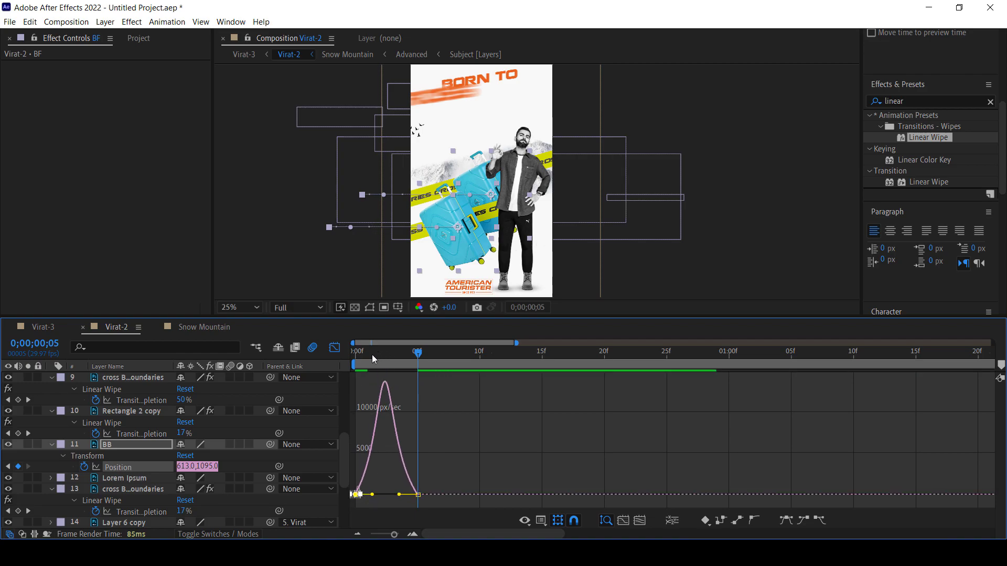
mouse_move(354, 358)
left_mouse_down()
mouse_move(439, 359)
mouse_move(353, 361)
mouse_move(430, 366)
left_mouse_up()
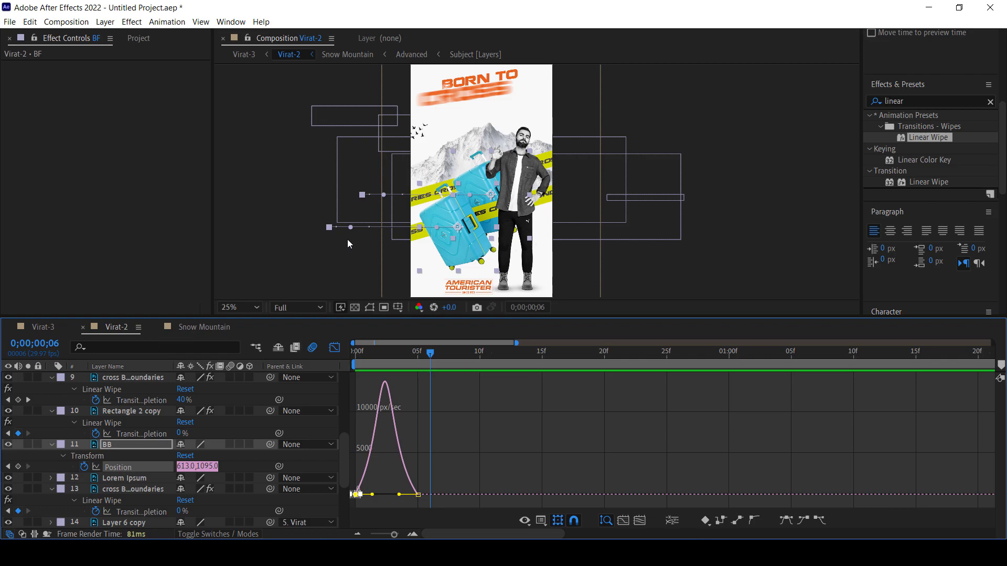
Return to the layer bars, go to Virat-3 via the flowchart, and reopen the Virat-2 precomp.
key("shift+F3")
left_click(299, 241)
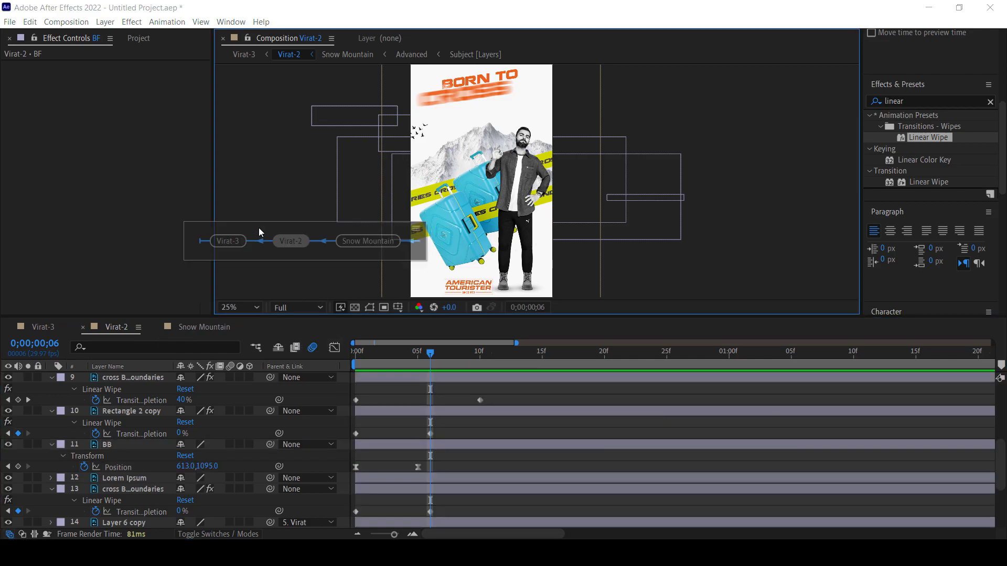
key("Tab")
left_click(225, 241)
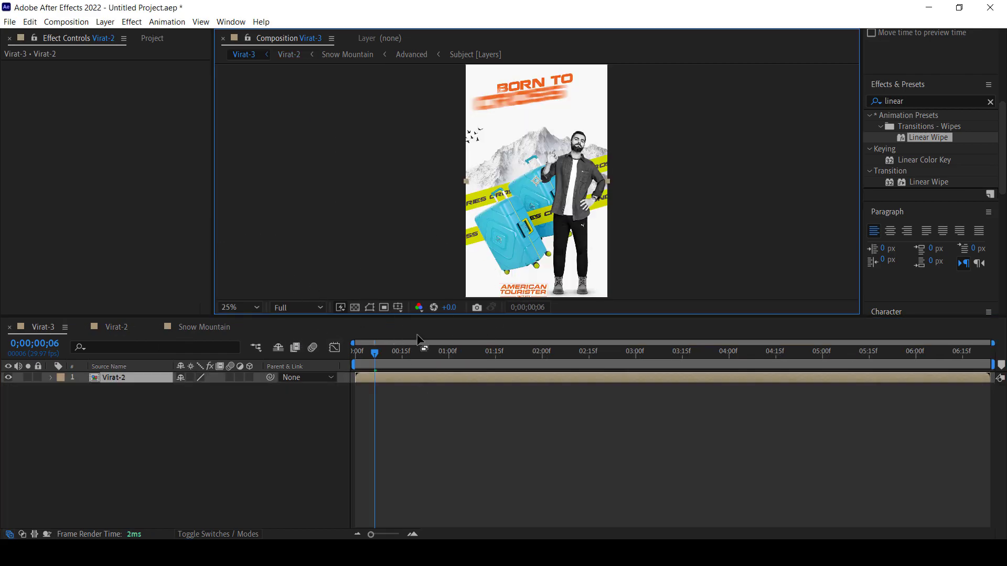
double_click(130, 379)
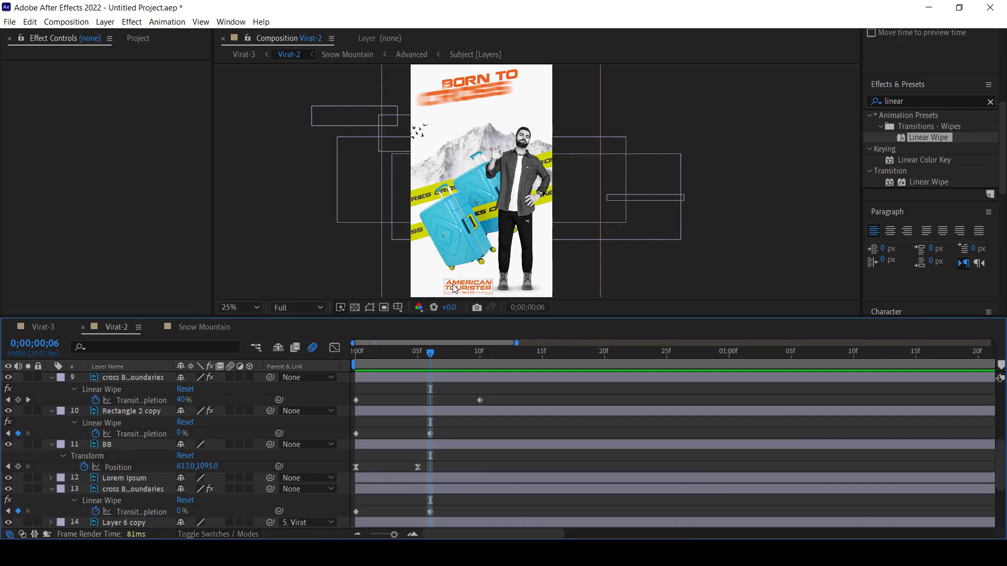
Keyframe the logo's Opacity from 0% at frame 0 to 100% at frame 5.
scroll(155, 447, "down", 2)
scroll(155, 452, "down", 4)
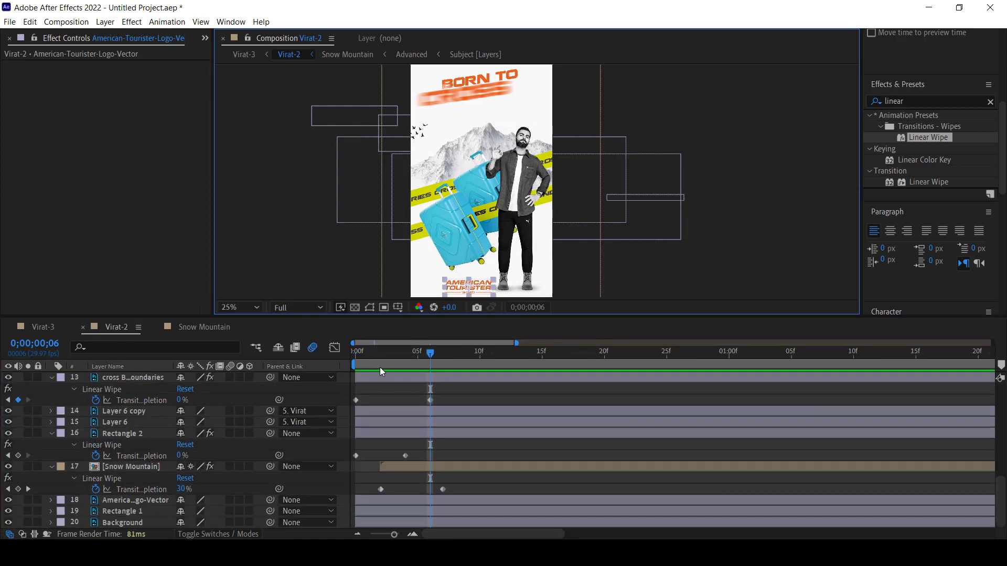
left_click_drag(378, 354, 250, 353)
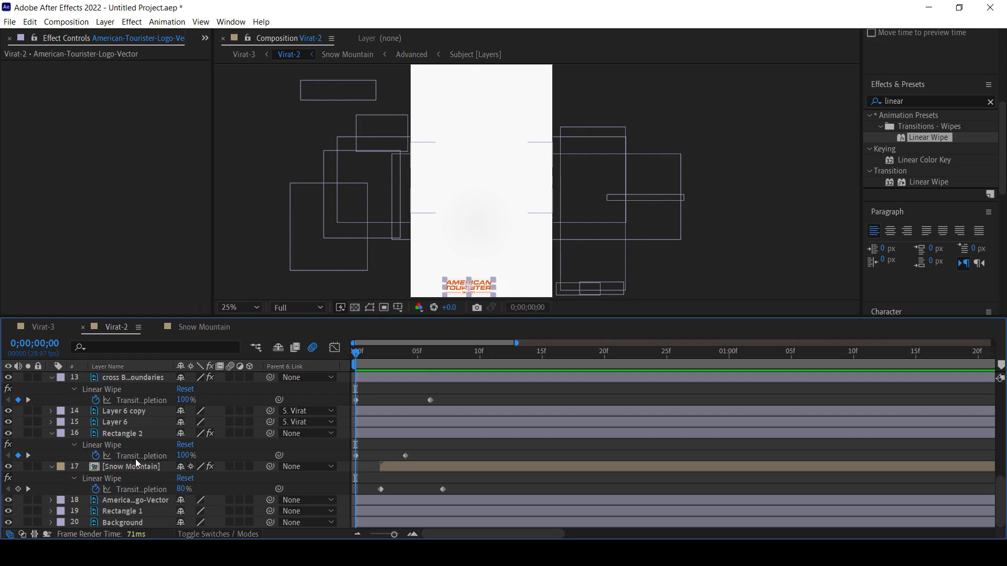
scroll(135, 458, "up", 5)
scroll(128, 445, "down", 2)
scroll(128, 444, "down", 3)
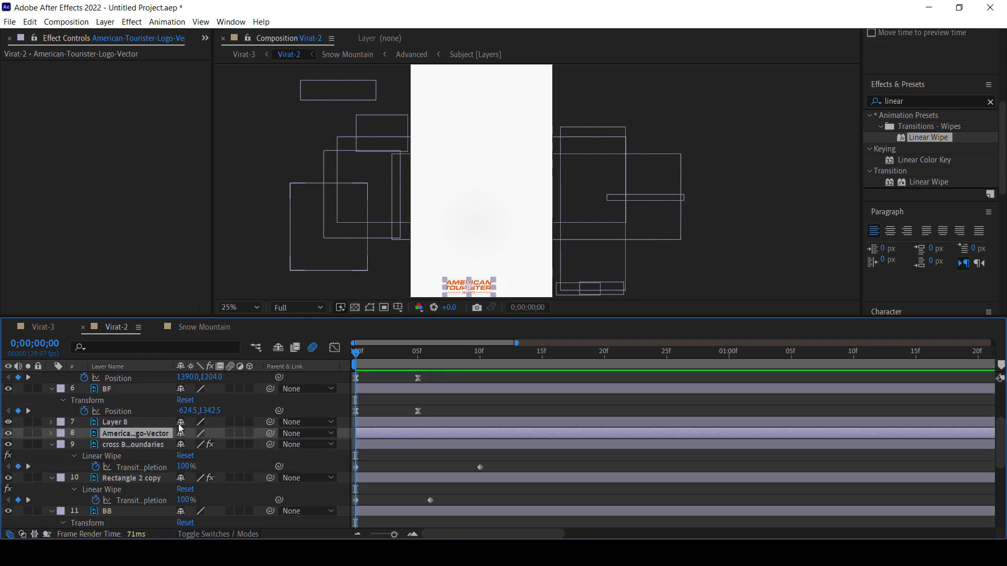
key("t")
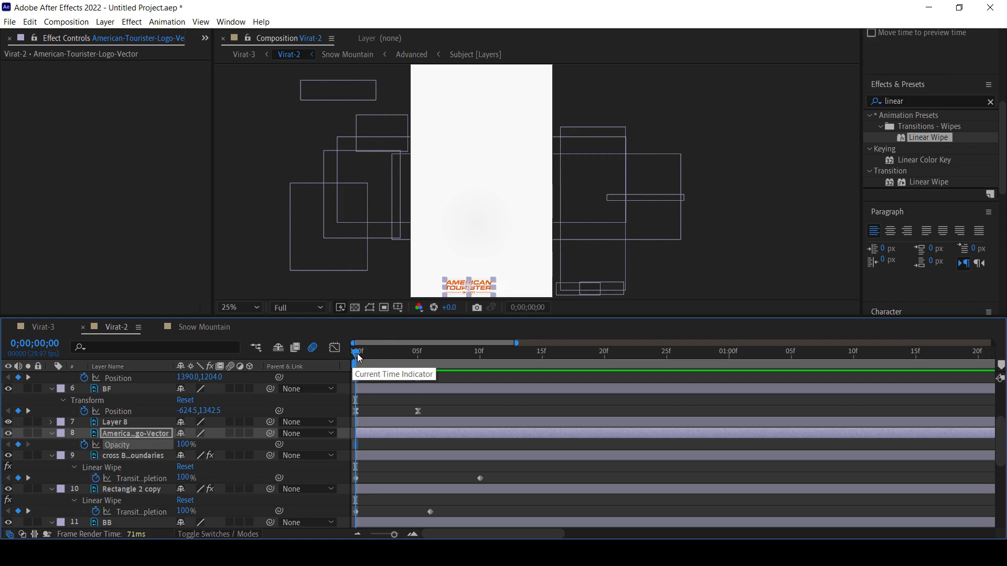
left_click_drag(356, 352, 421, 357)
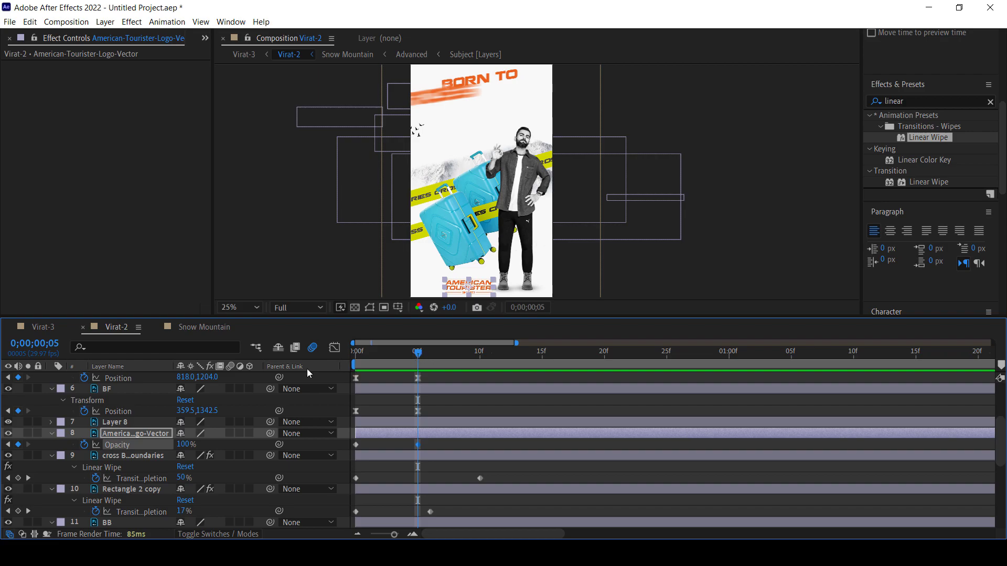
key("Home")
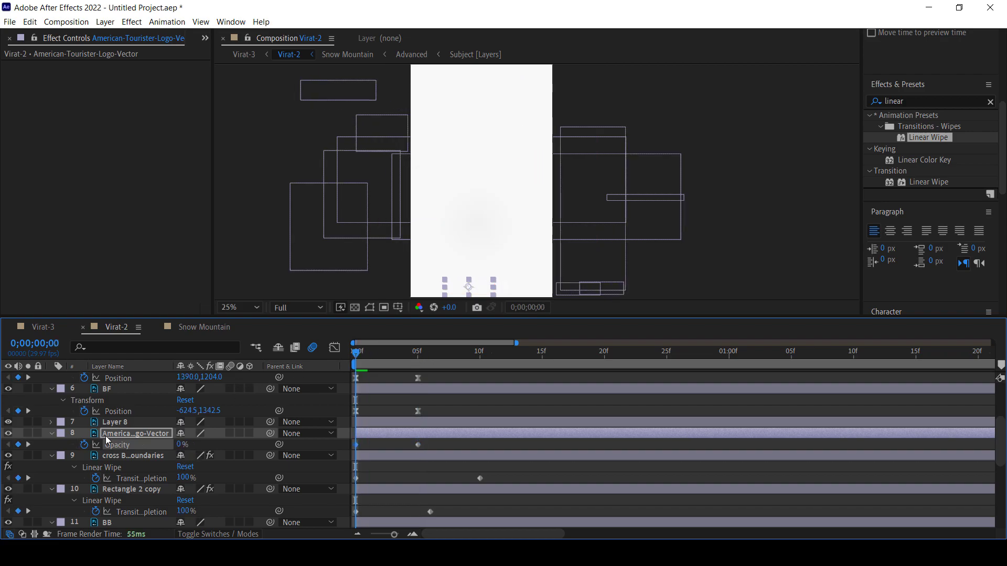
left_click_drag(356, 352, 420, 360)
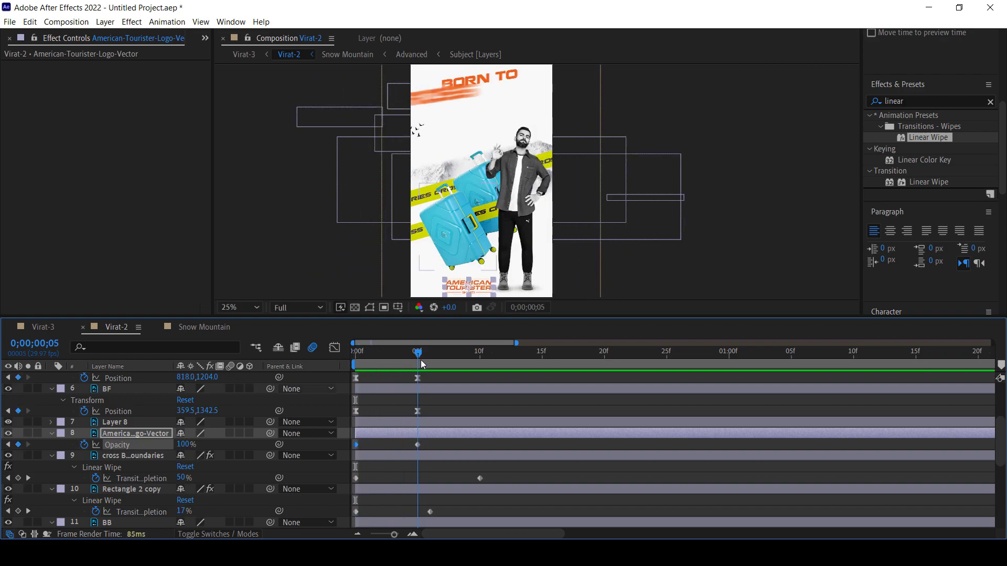
key("Home")
Shift the logo layer later so its fade runs about frames 7 to 12, then preview.
left_click_drag(394, 433, 451, 436)
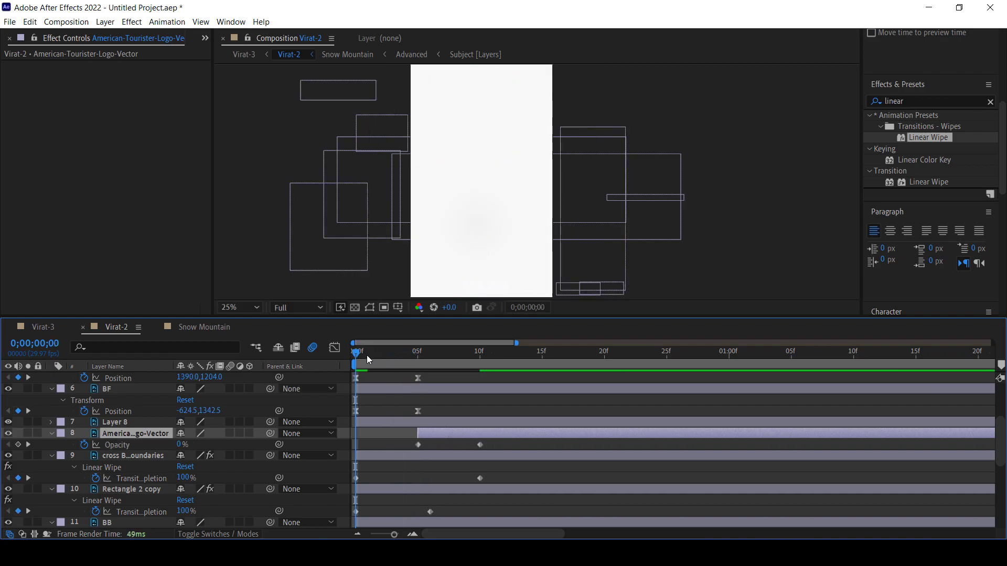
mouse_move(367, 357)
left_mouse_down()
mouse_move(518, 374)
mouse_move(514, 418)
left_mouse_up()
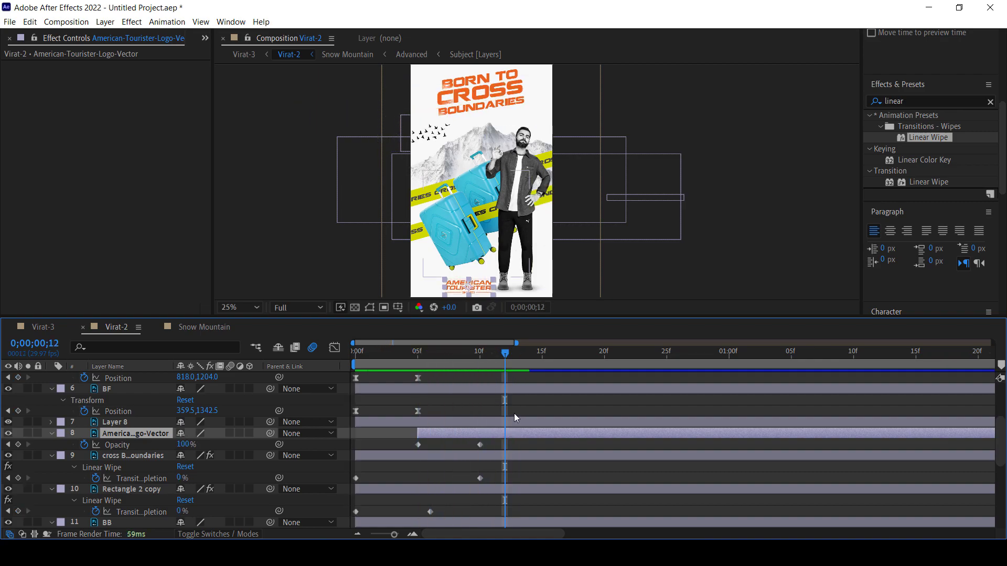
scroll(550, 394, "up", 3)
scroll(545, 388, "down", 1)
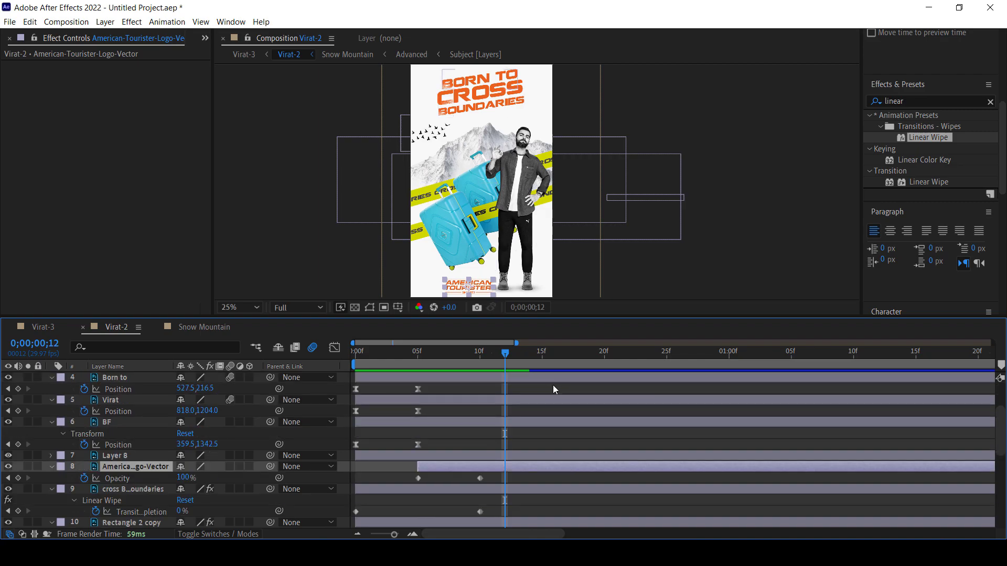
left_click_drag(457, 466, 482, 466)
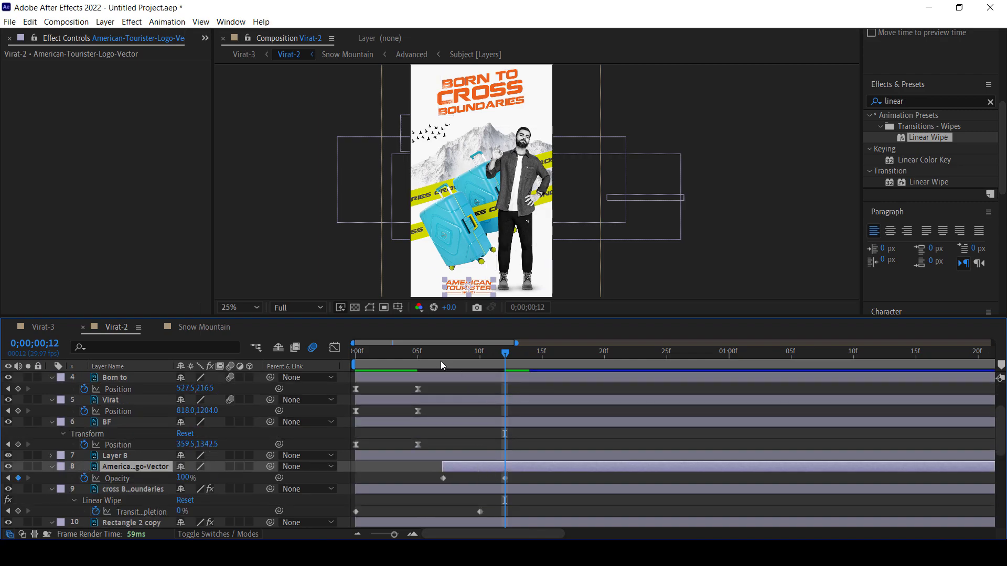
key("Home")
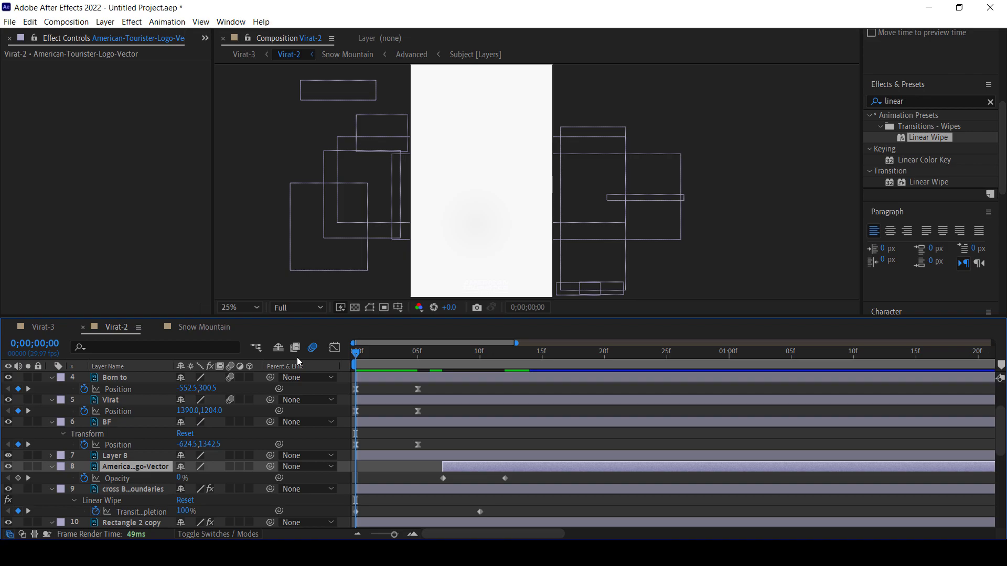
key("space")
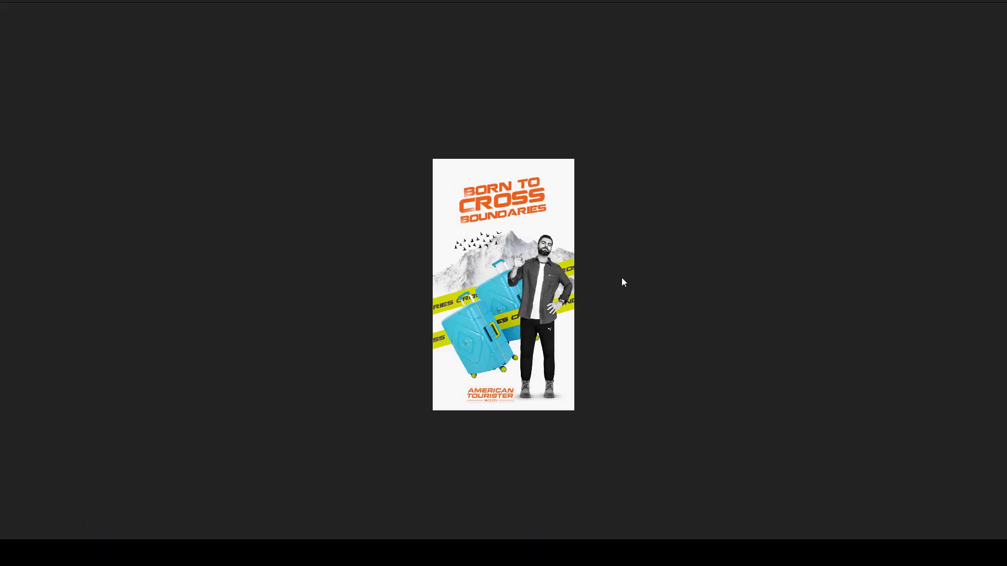
Set the composition view to 50% and play Virat-2 as a full-screen preview.
key("space")
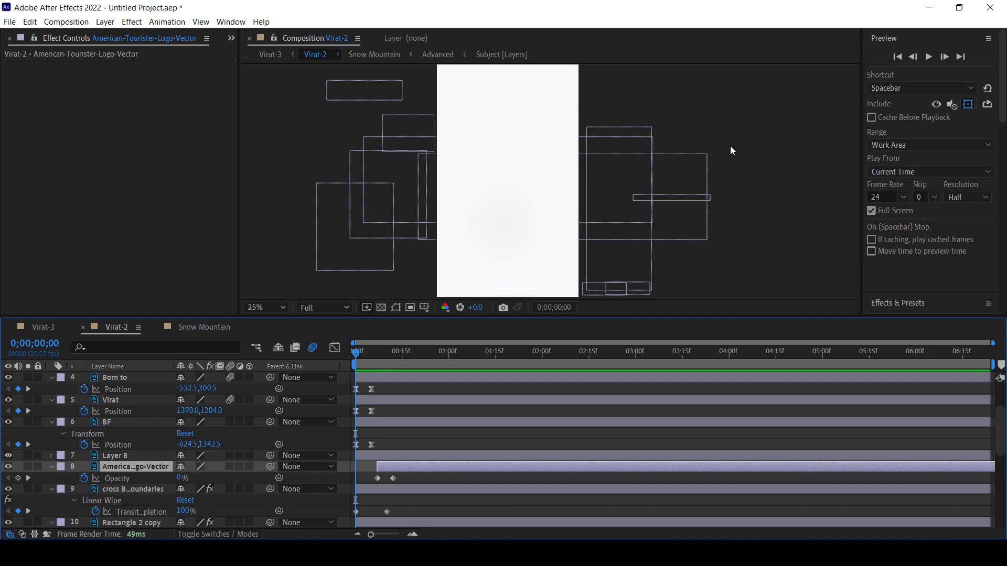
key("period")
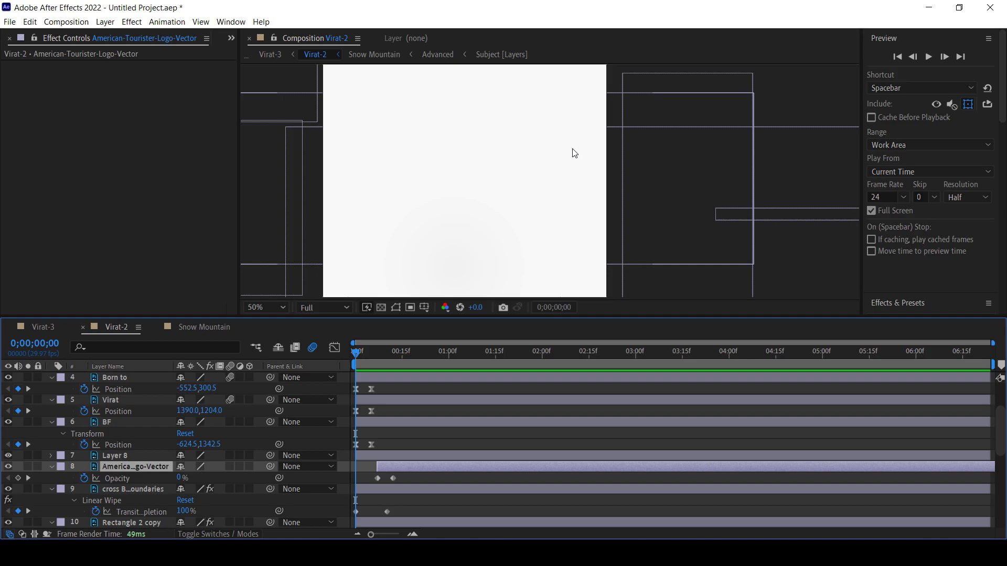
key("space")
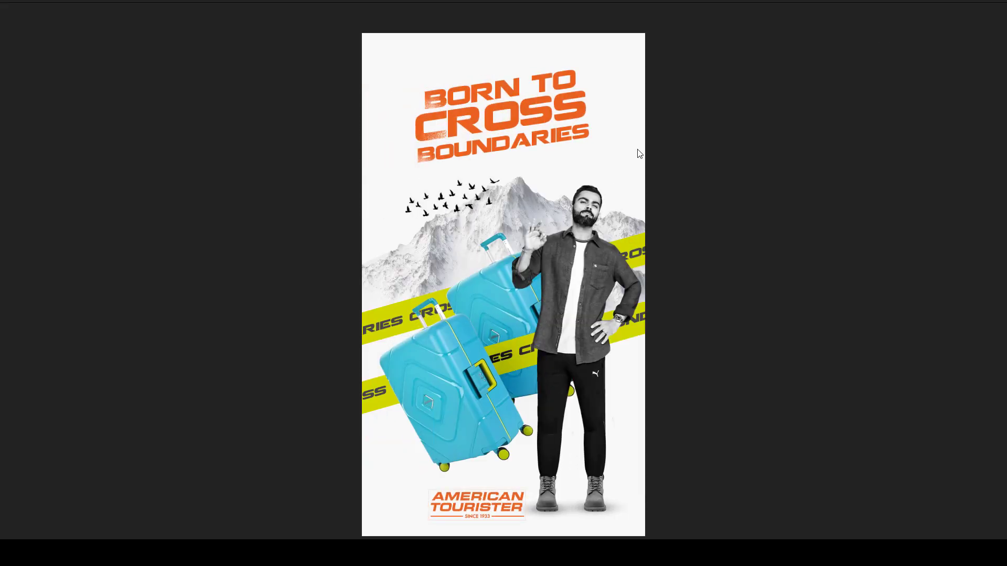
key("space")
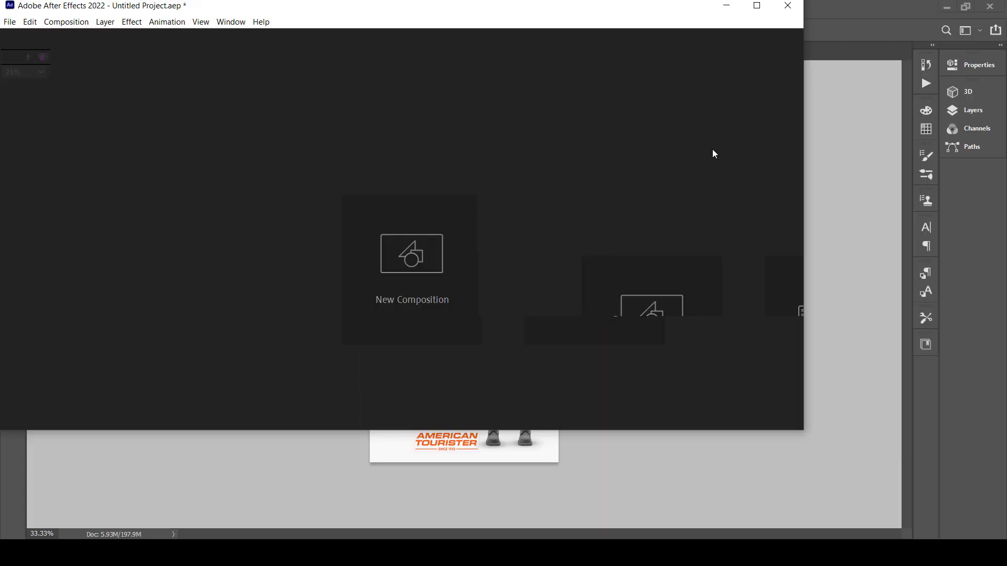
Scrub through the animation around the 3-4 second marks and play it again full screen.
left_click_drag(359, 356, 645, 352)
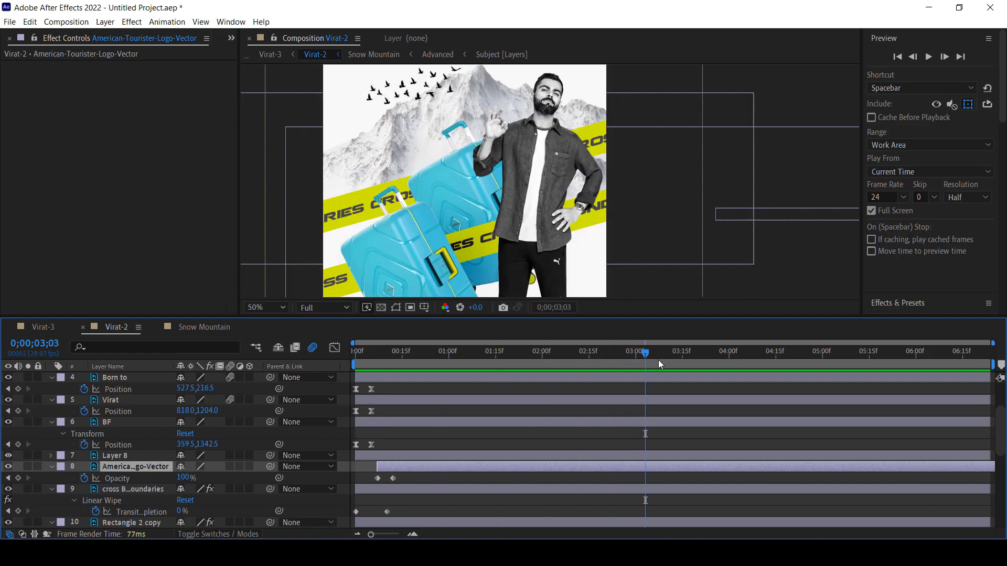
left_click(413, 535)
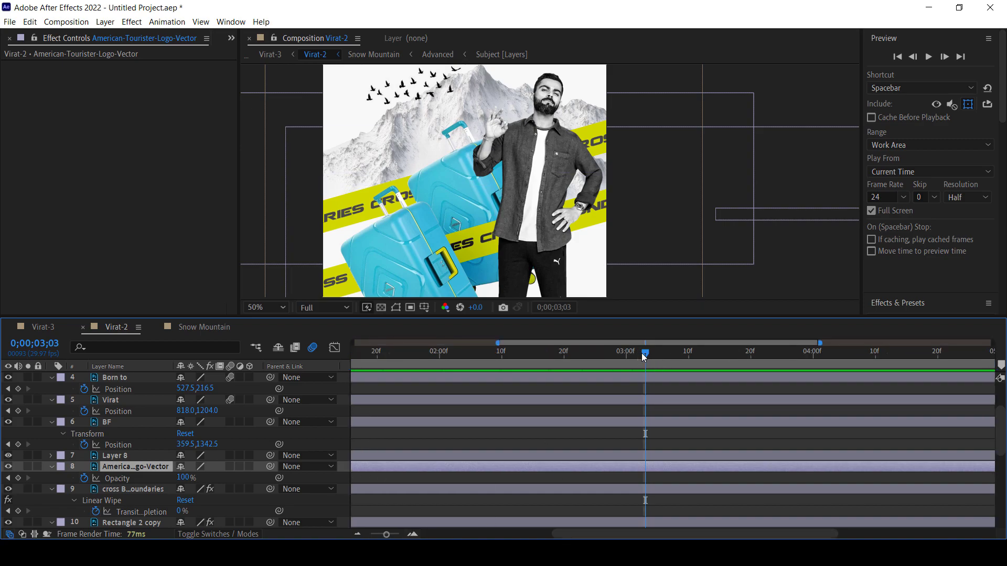
left_click_drag(648, 365, 648, 365)
key("minus")
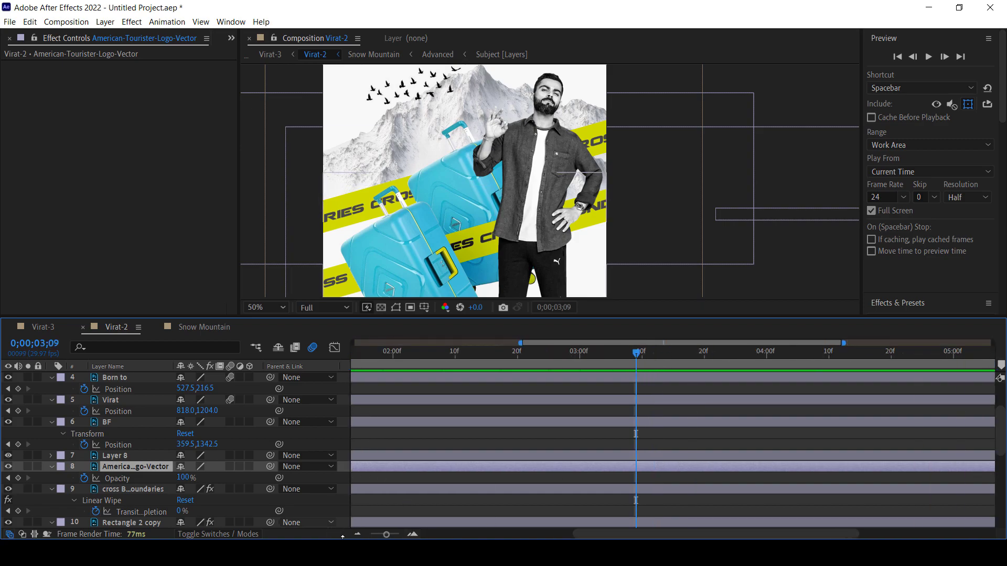
key("minus")
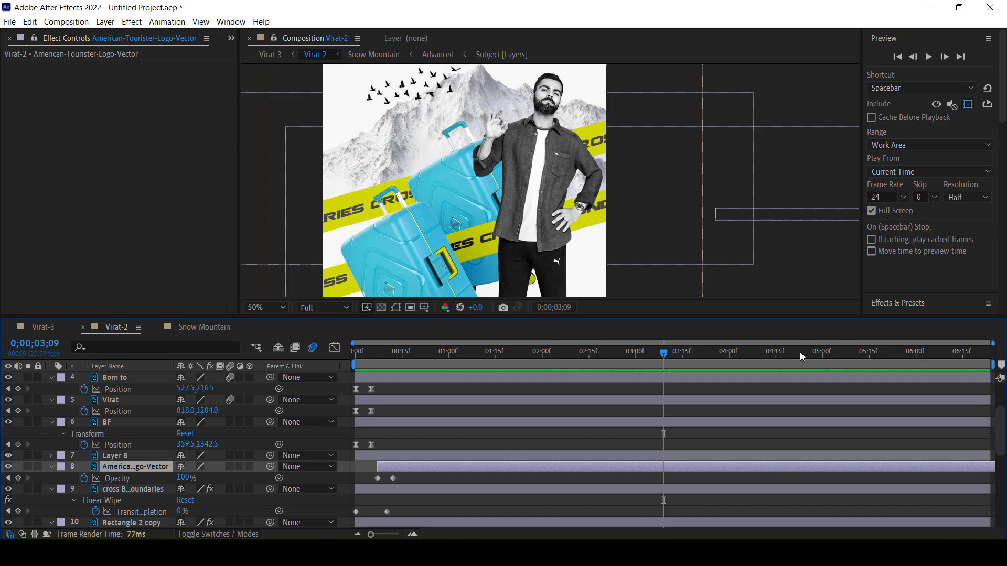
left_click(729, 353)
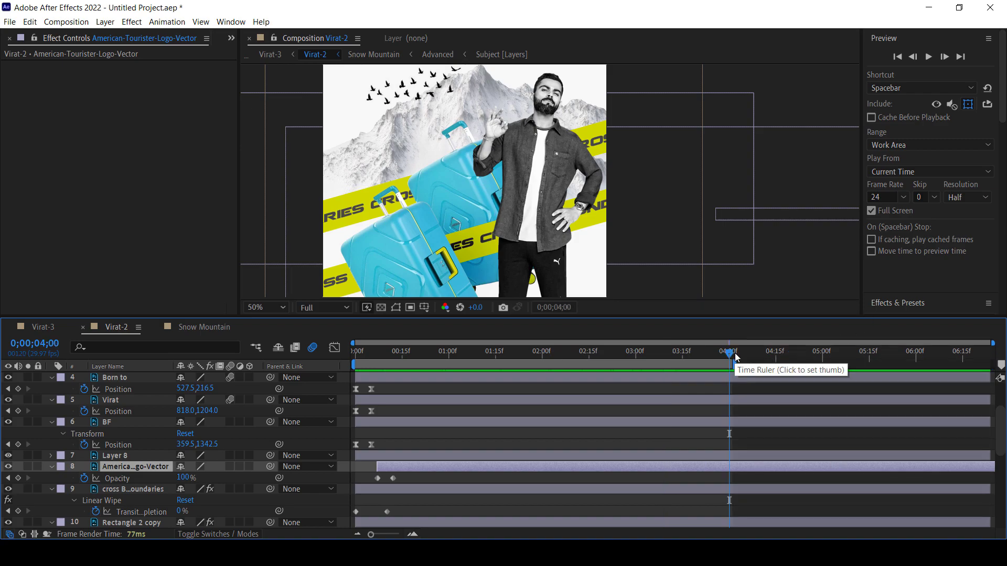
left_click_drag(735, 356, 524, 362)
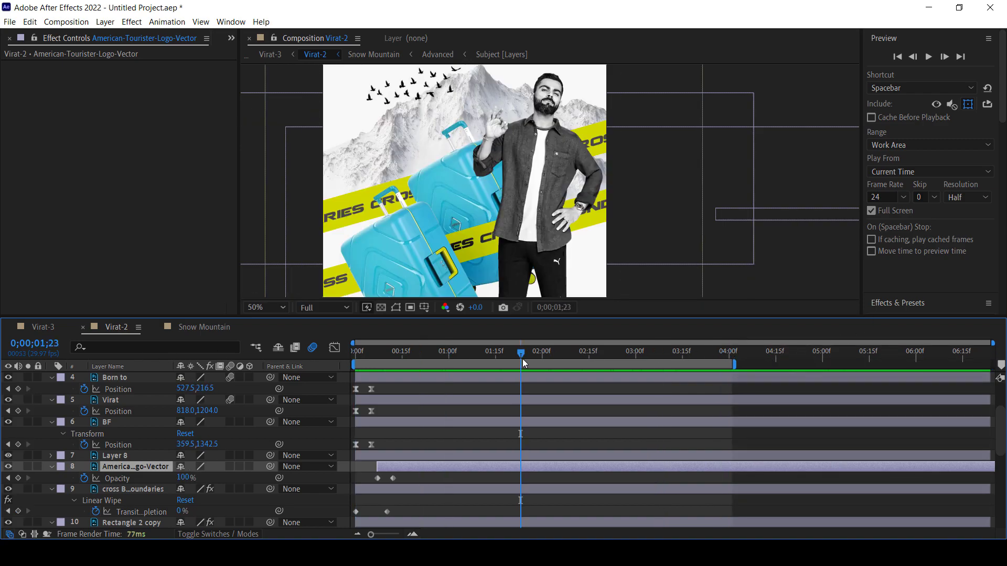
key("space")
Select the Cross Boundaries text layer and show the Mini-Flowchart of compositions containing Virat-2.
left_click(770, 103)
mouse_move(550, 191)
left_mouse_down()
mouse_move(553, 202)
mouse_move(589, 198)
left_mouse_up()
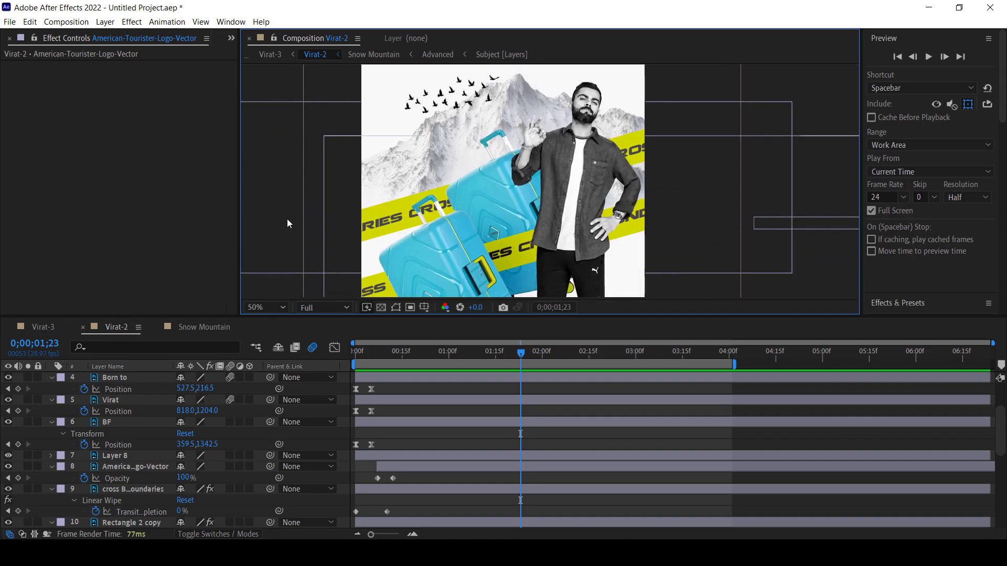
left_click(270, 205)
key("Tab")
Open the Virat-3 composition and place the current time near 0;00;01;09.
left_click(225, 212)
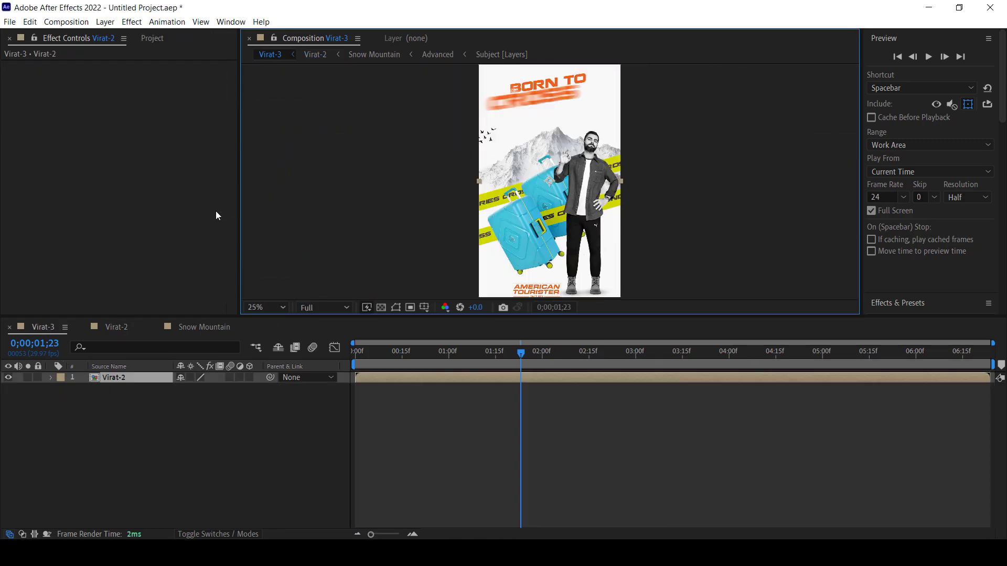
left_click(364, 351)
left_click(475, 352)
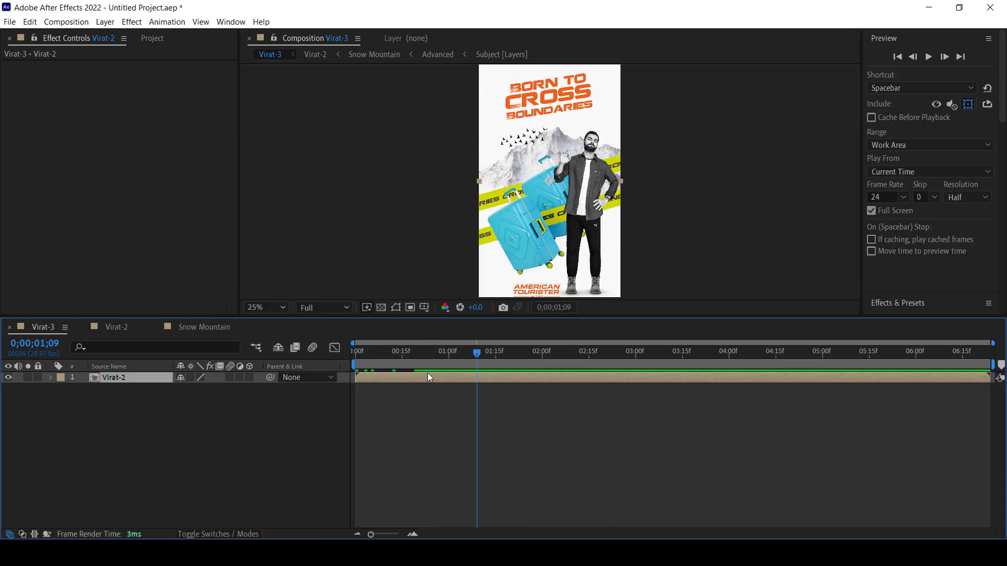
Time-stretch the Virat-2 layer to 250% so it lasts 17 seconds, then return to the start.
right_click(425, 377)
mouse_move(482, 111)
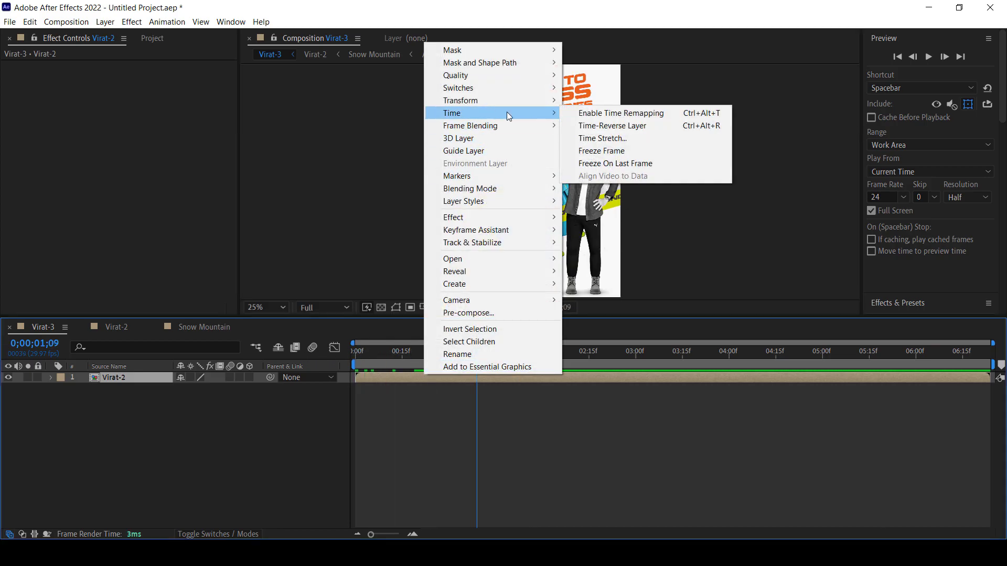
left_click(577, 137)
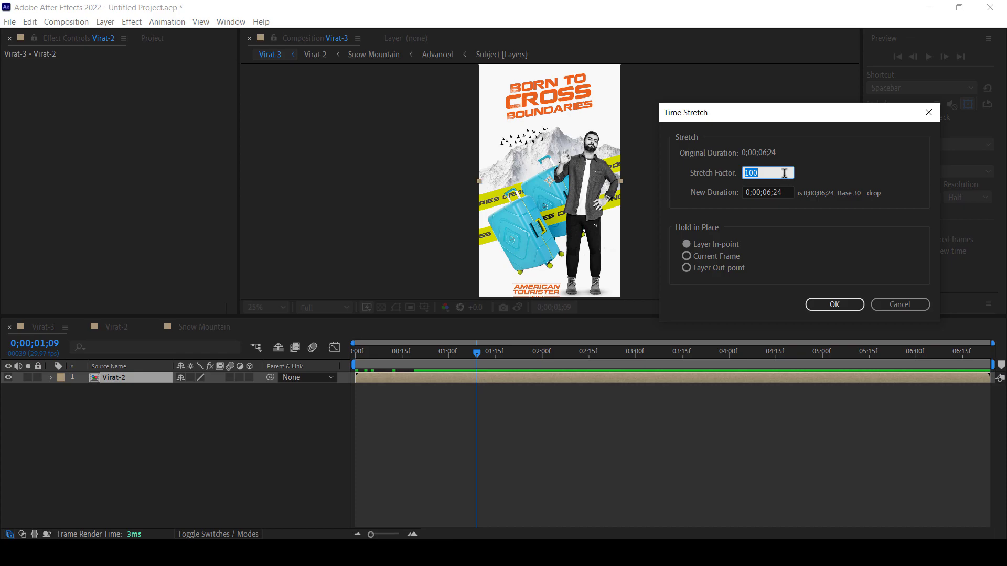
type("250")
left_click(833, 305)
left_click_drag(393, 352, 298, 350)
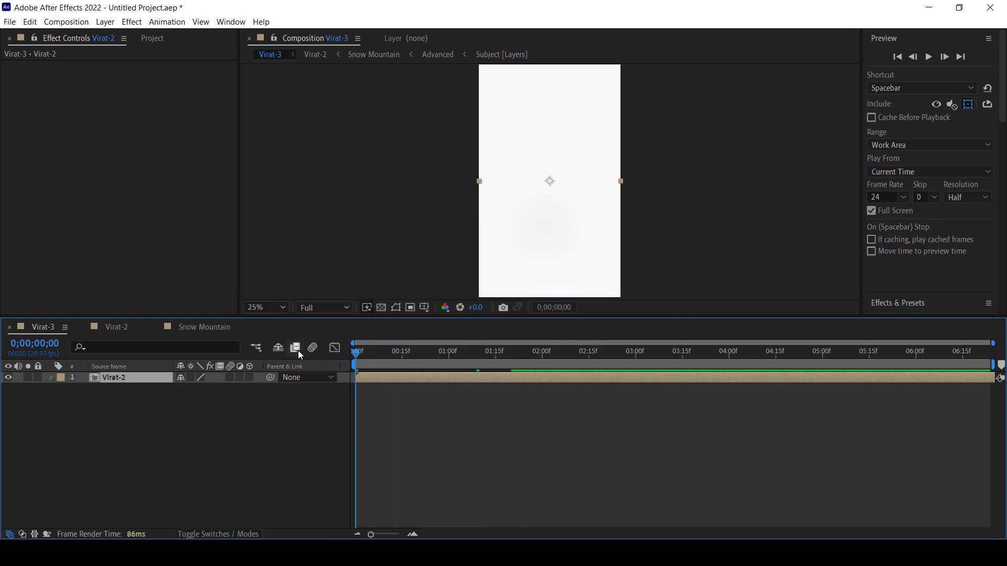
key("period")
key("period")
key("period")
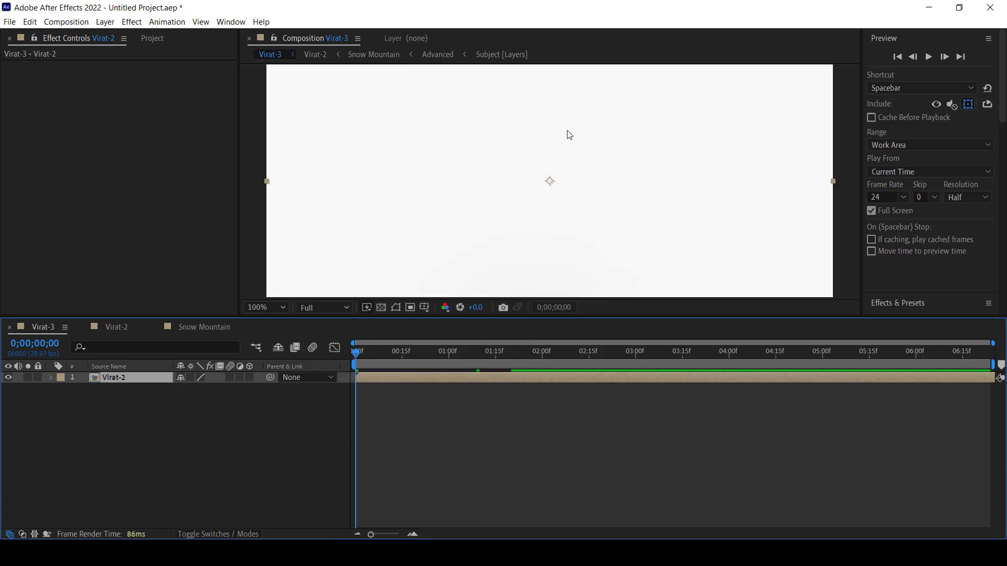
key("space")
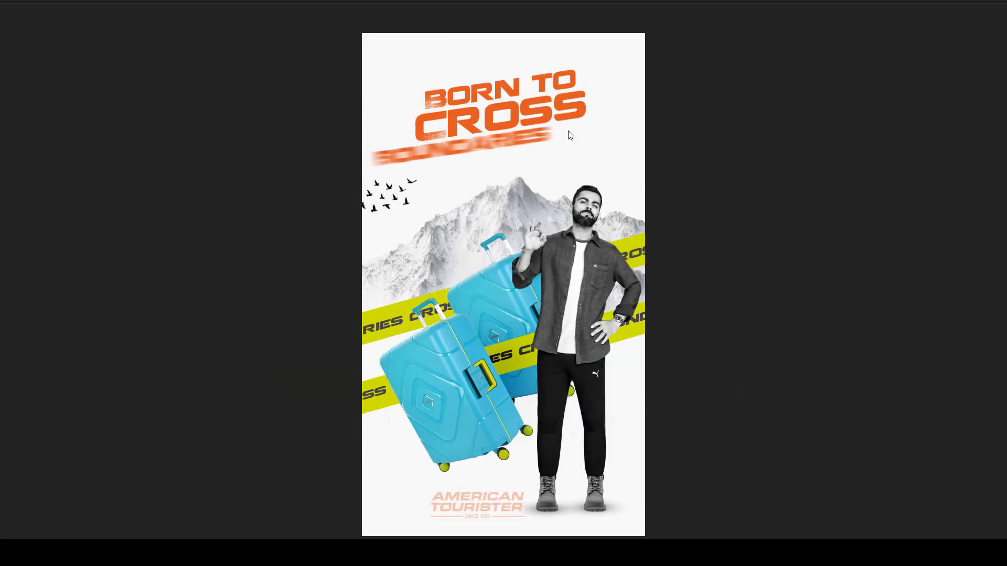
key("space")
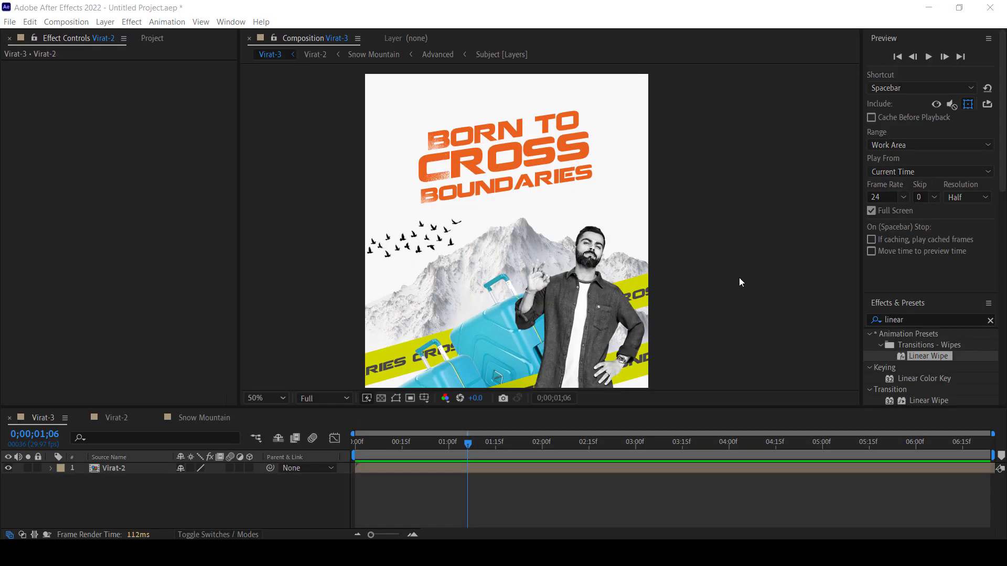
left_click_drag(693, 253, 684, 117)
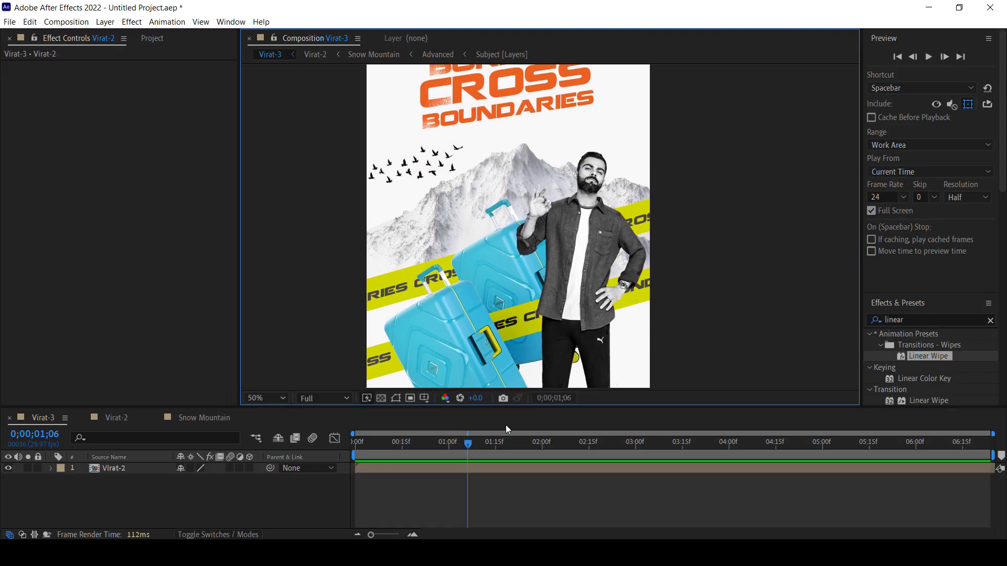
mouse_move(360, 446)
left_mouse_down()
mouse_move(508, 453)
mouse_move(560, 444)
left_mouse_up()
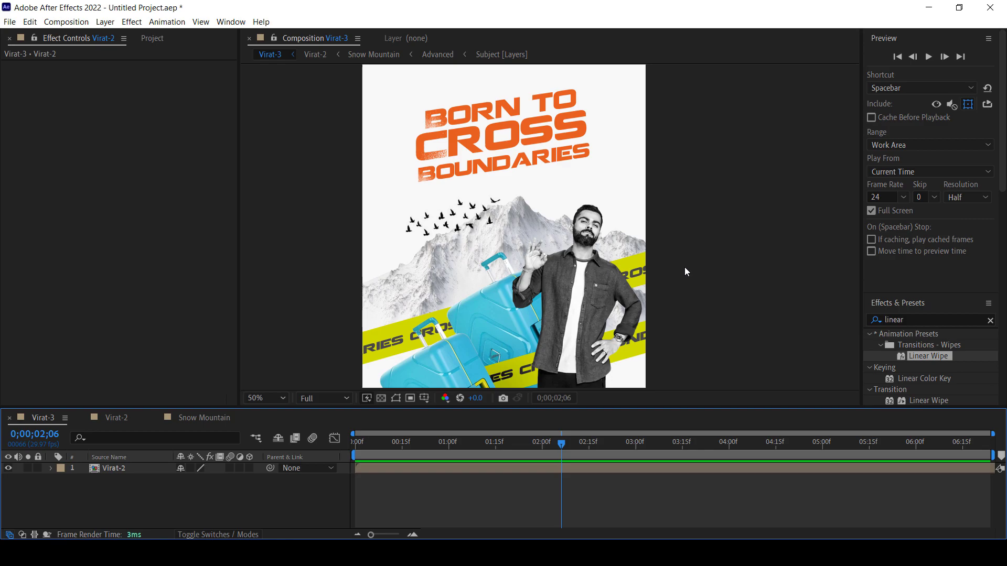
left_click_drag(684, 271, 647, 225)
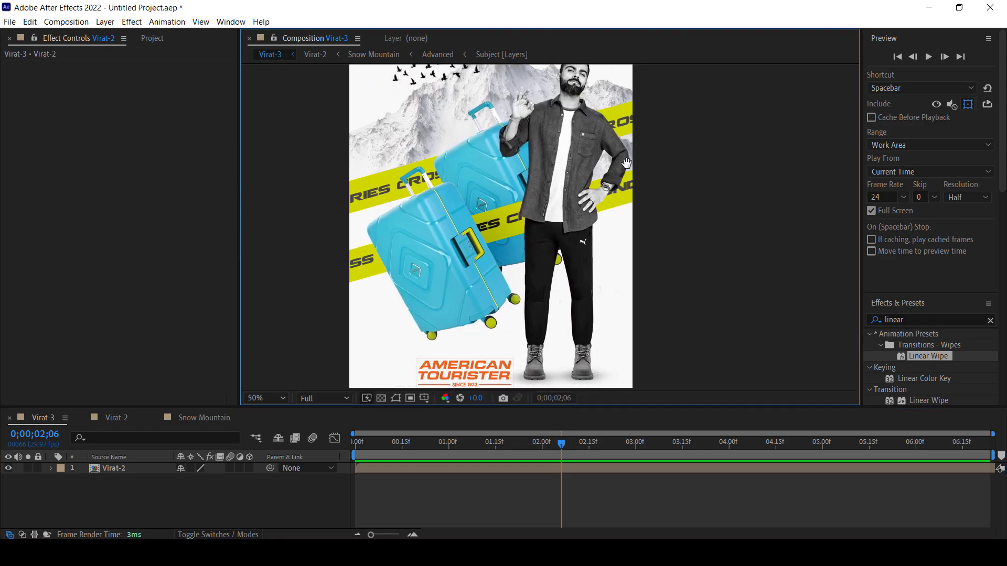
scroll(629, 221, "up", 5)
scroll(614, 225, "up", 2)
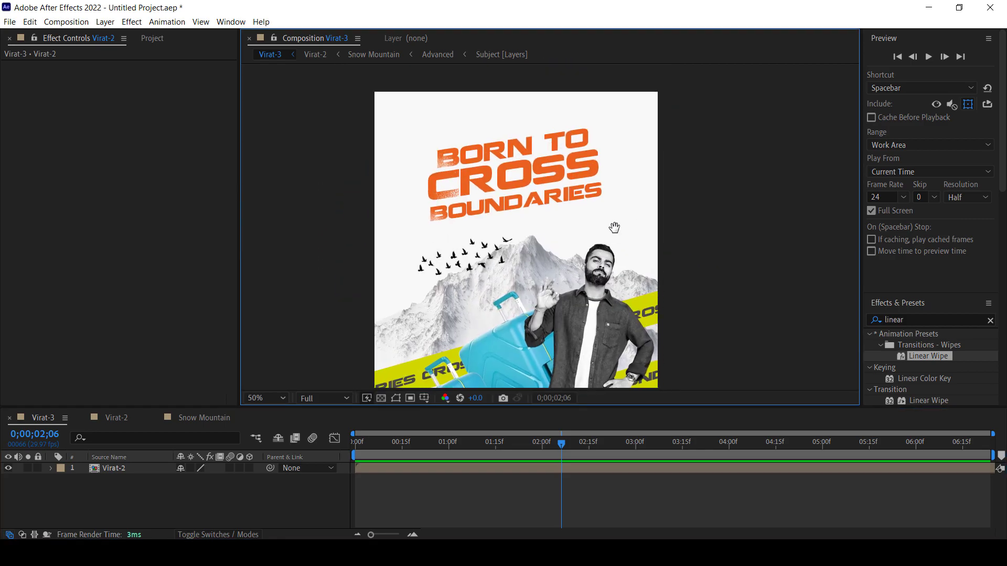
scroll(626, 194, "up", 1)
scroll(627, 194, "up", 2)
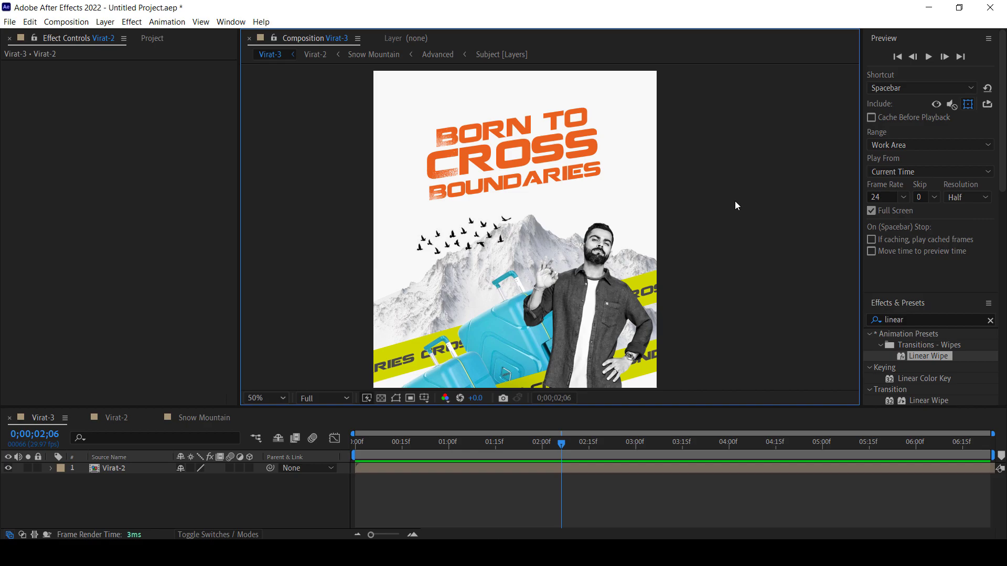
scroll(570, 244, "down", 5)
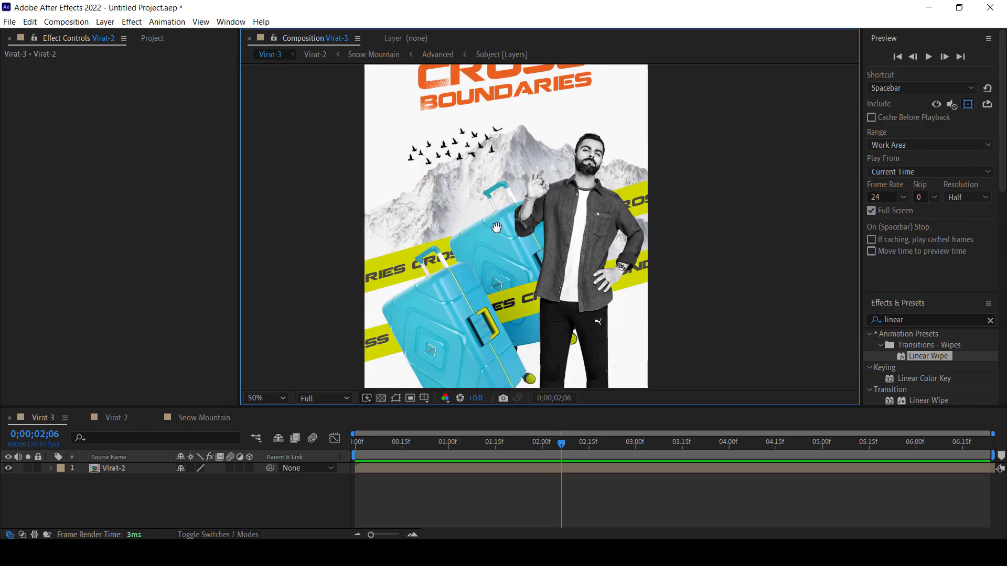
scroll(565, 315, "down", 5)
scroll(532, 295, "up", 8)
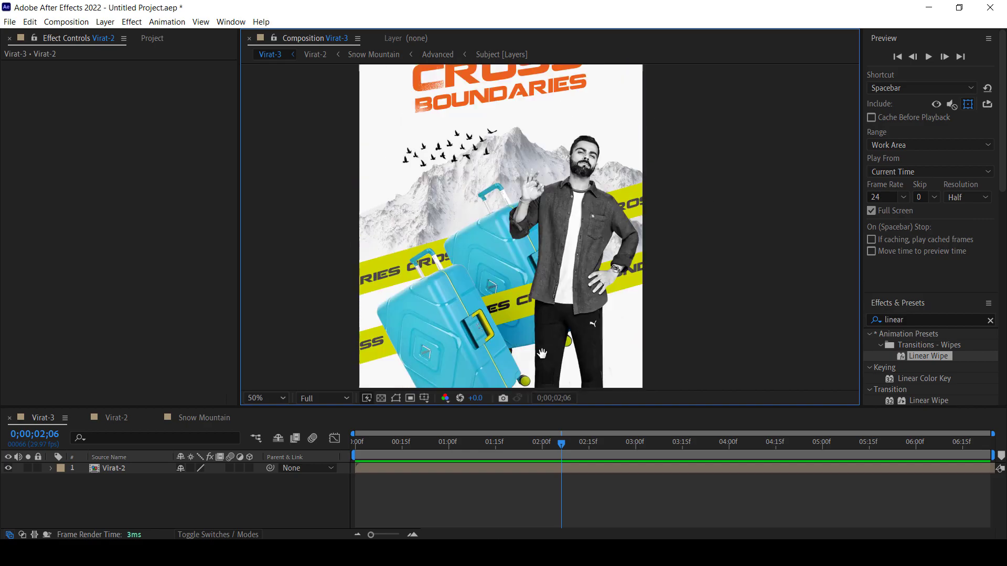
scroll(532, 294, "down", 8)
scroll(531, 295, "down", 4)
scroll(596, 232, "up", 10)
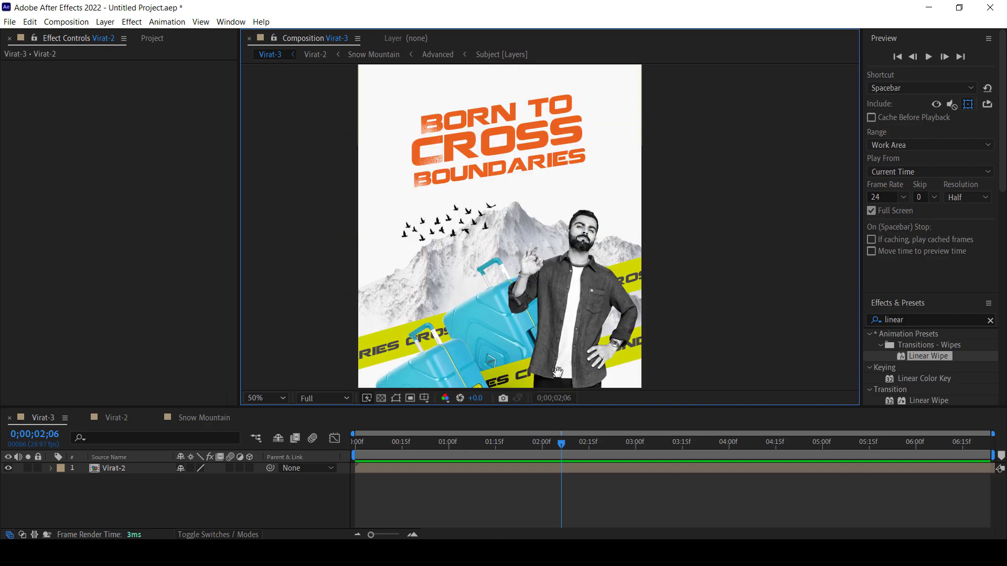
scroll(595, 232, "up", 2)
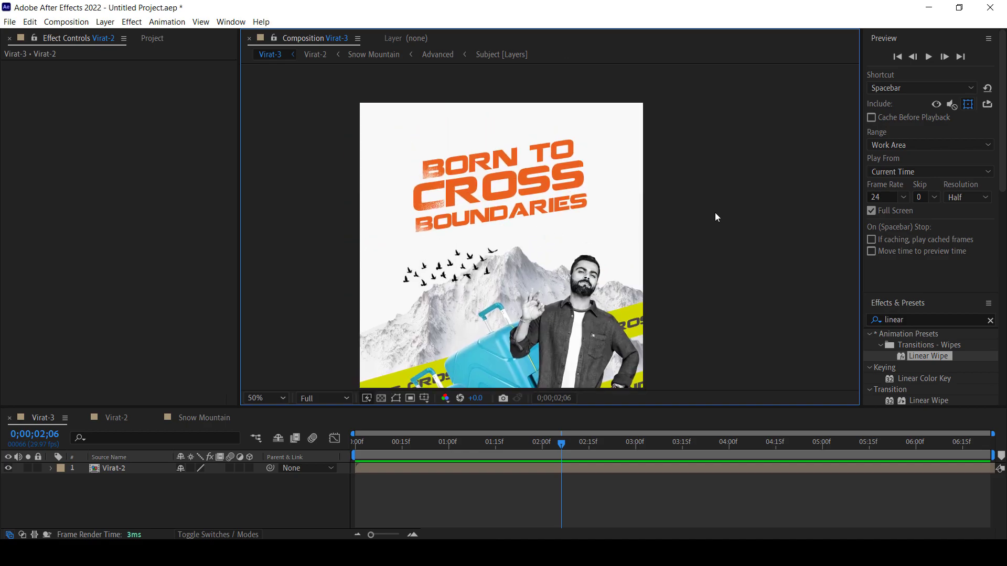